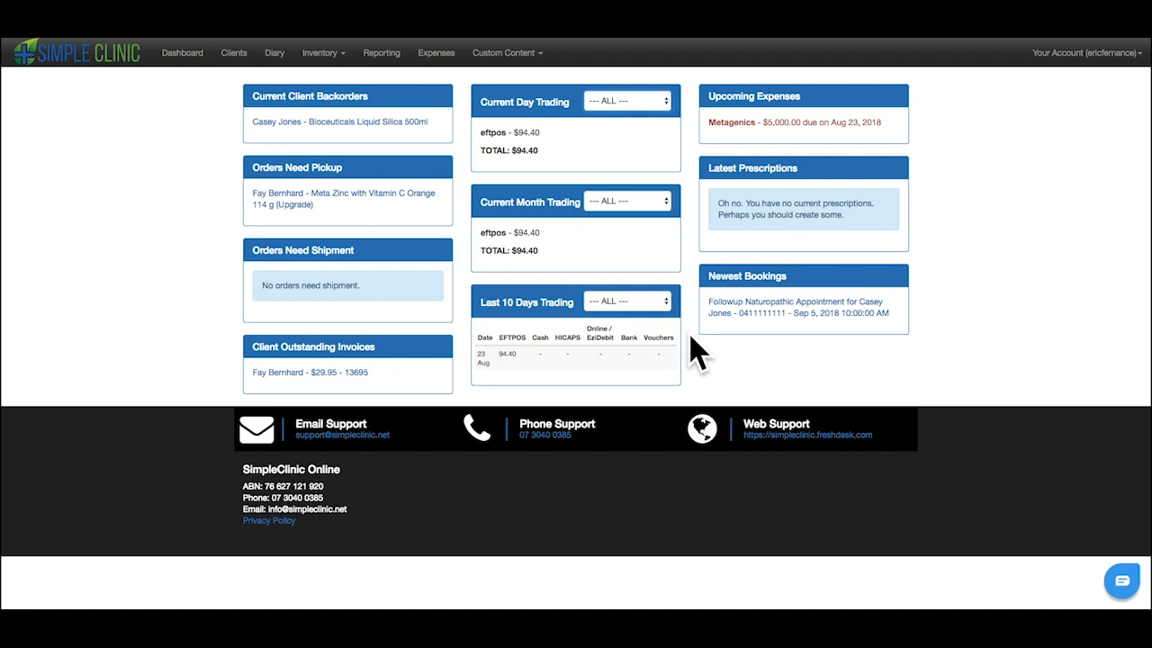
Check which practitioners the Current Day Trading figures can be filtered by, keeping the filter on ALL.
{"action": "left_click", "coordinate": [646, 100]}
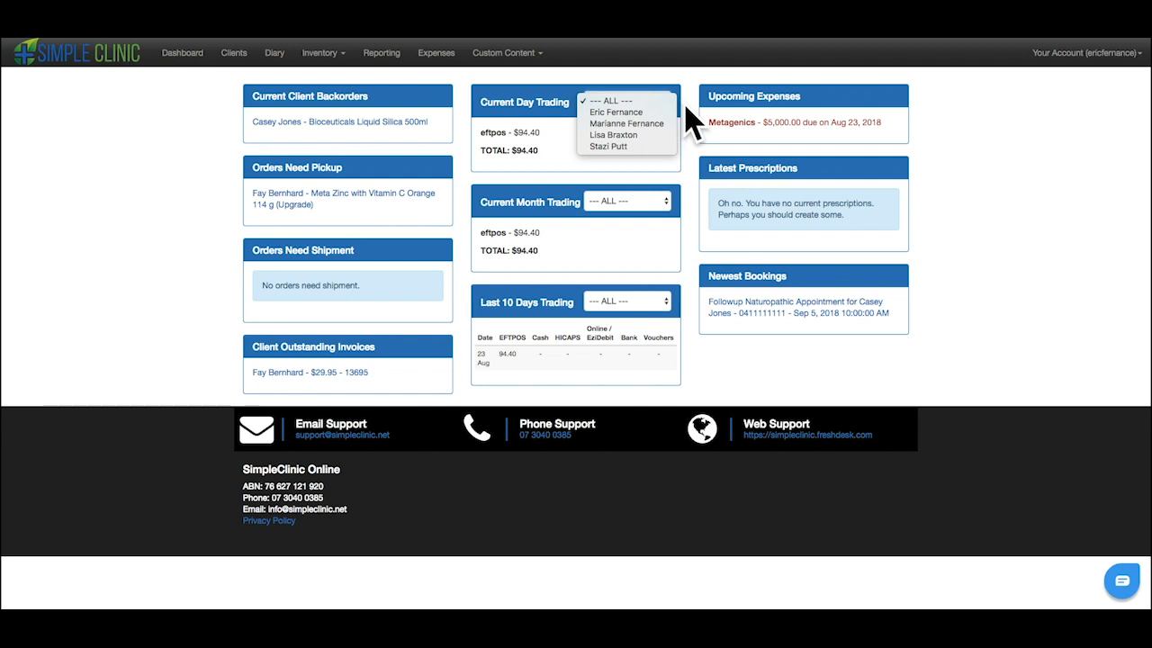
{"action": "left_click", "coordinate": [682, 106]}
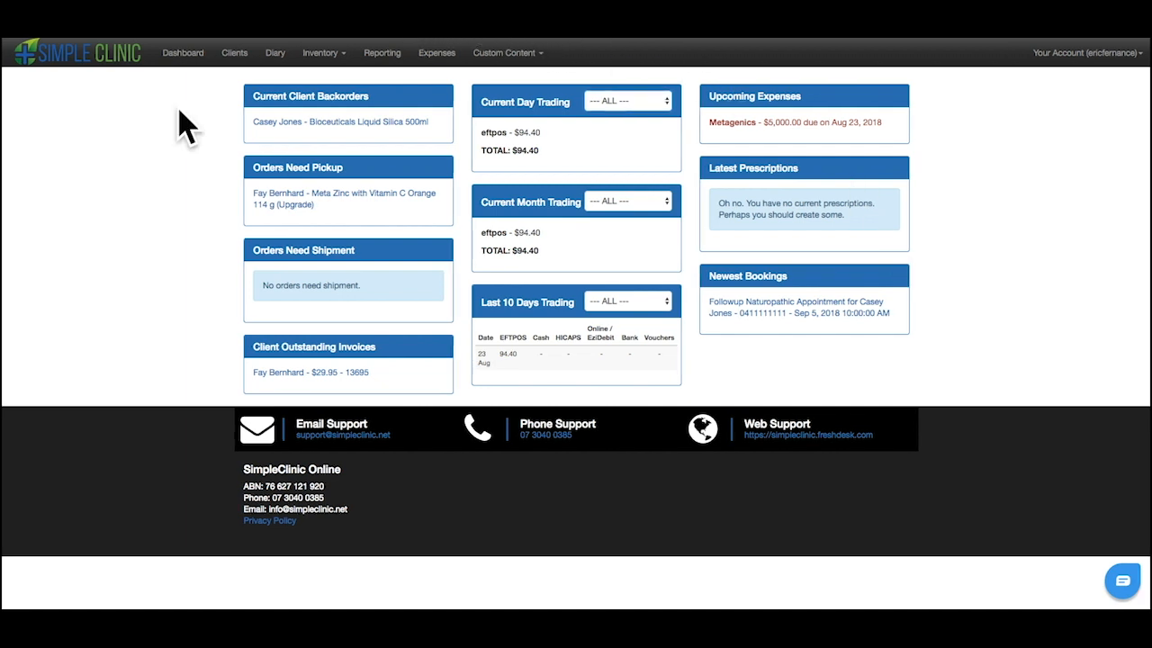
Search the clients list by the first three letters of the client's first name and open the matching client record.
{"action": "left_click", "coordinate": [234, 54]}
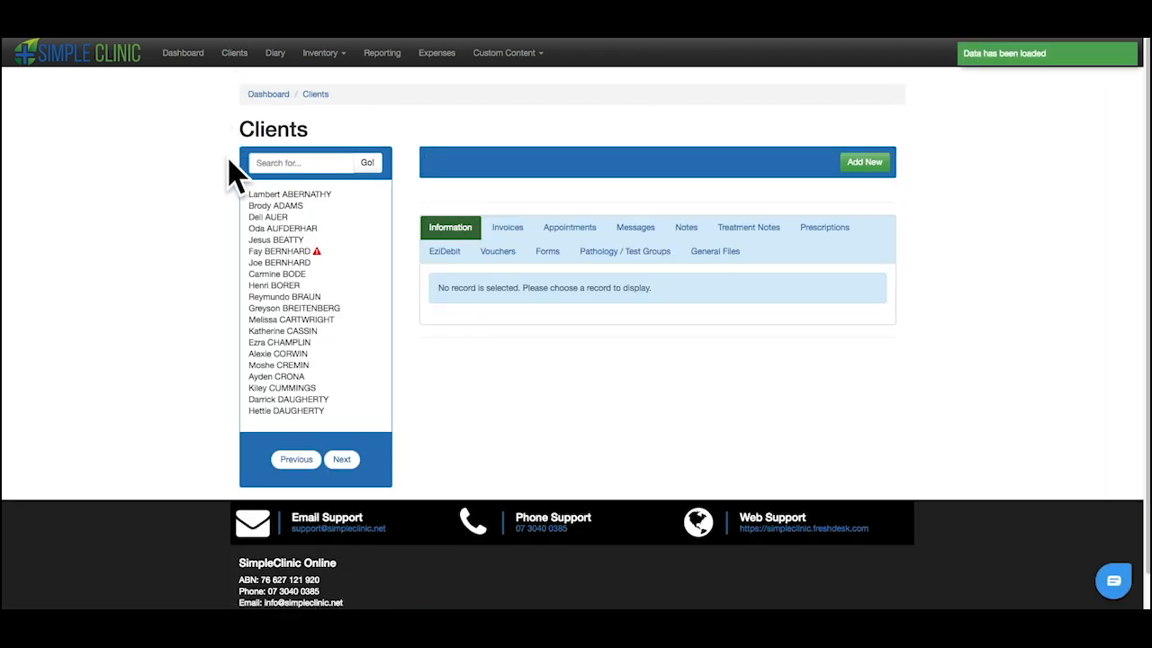
{"action": "left_click", "coordinate": [262, 165]}
{"action": "type", "text": "cas"}
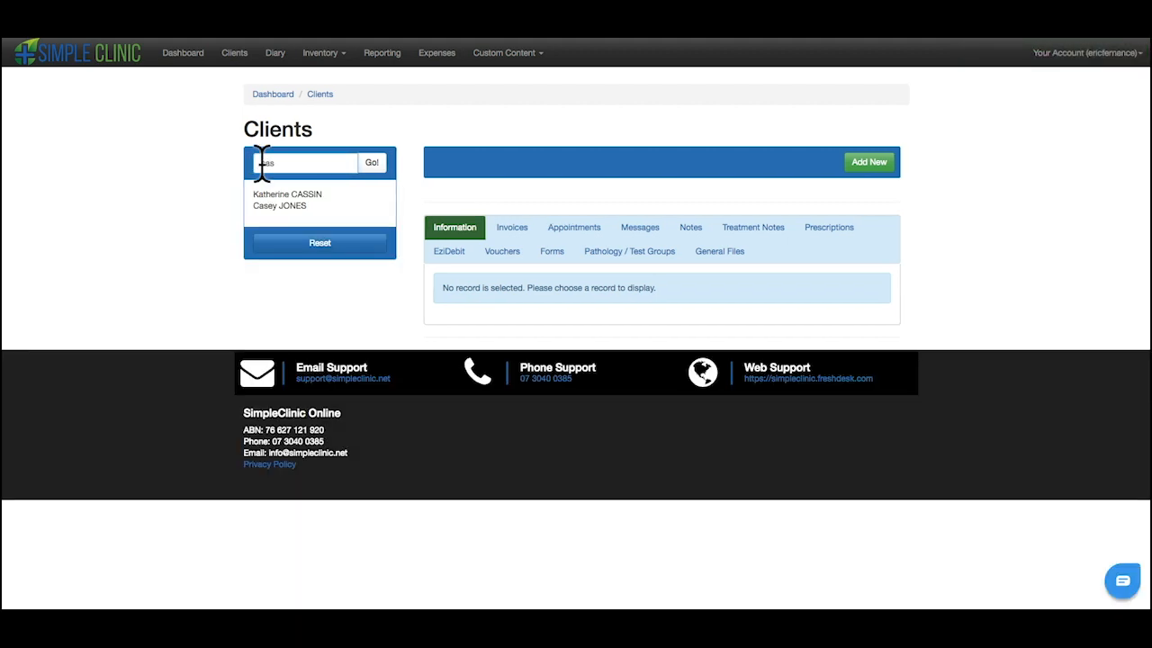
{"action": "left_click", "coordinate": [282, 206]}
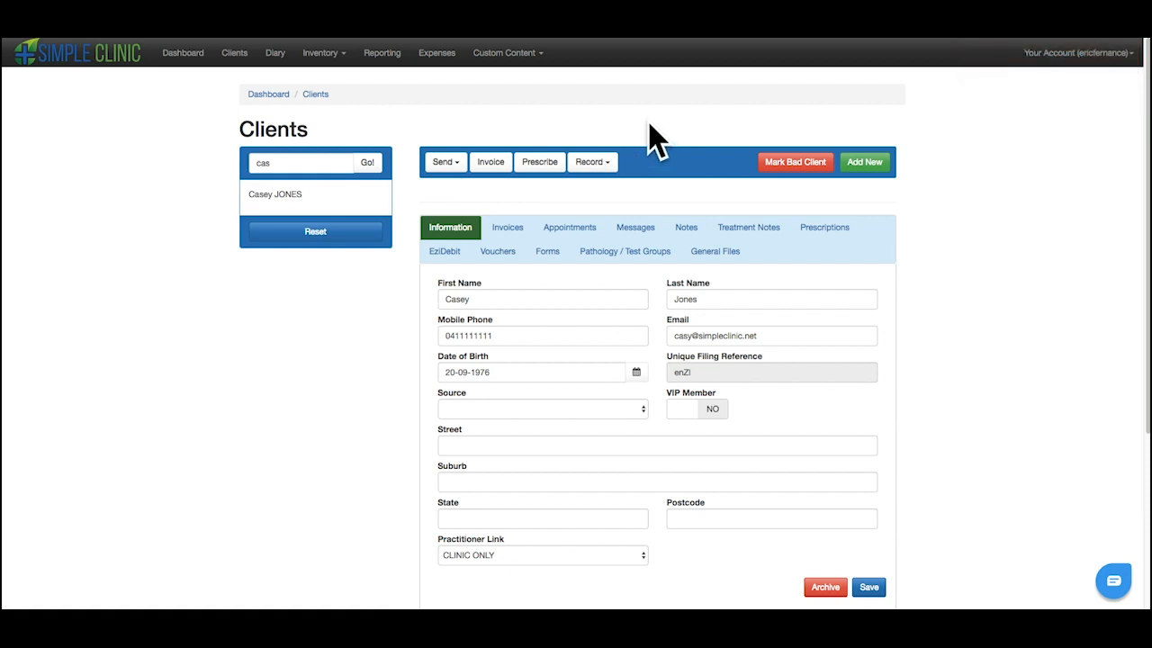
Examine the message types that can be sent to the client and the kinds of entries that can be recorded.
{"action": "left_click", "coordinate": [450, 161]}
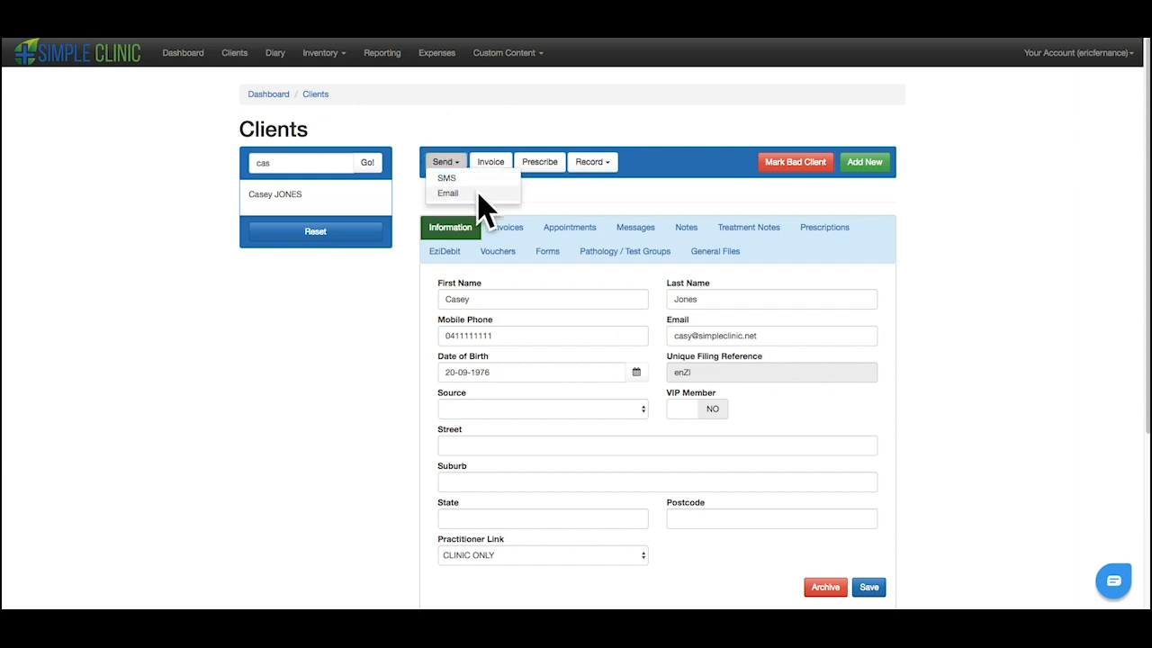
{"action": "left_click", "coordinate": [492, 137]}
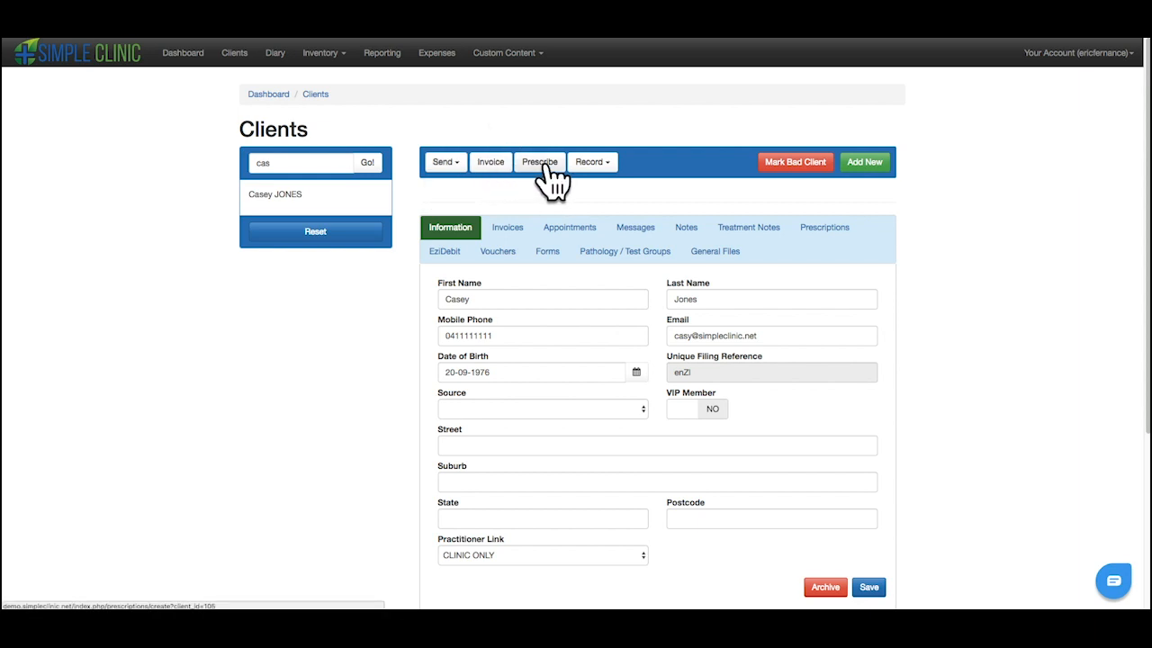
{"action": "left_click", "coordinate": [591, 163]}
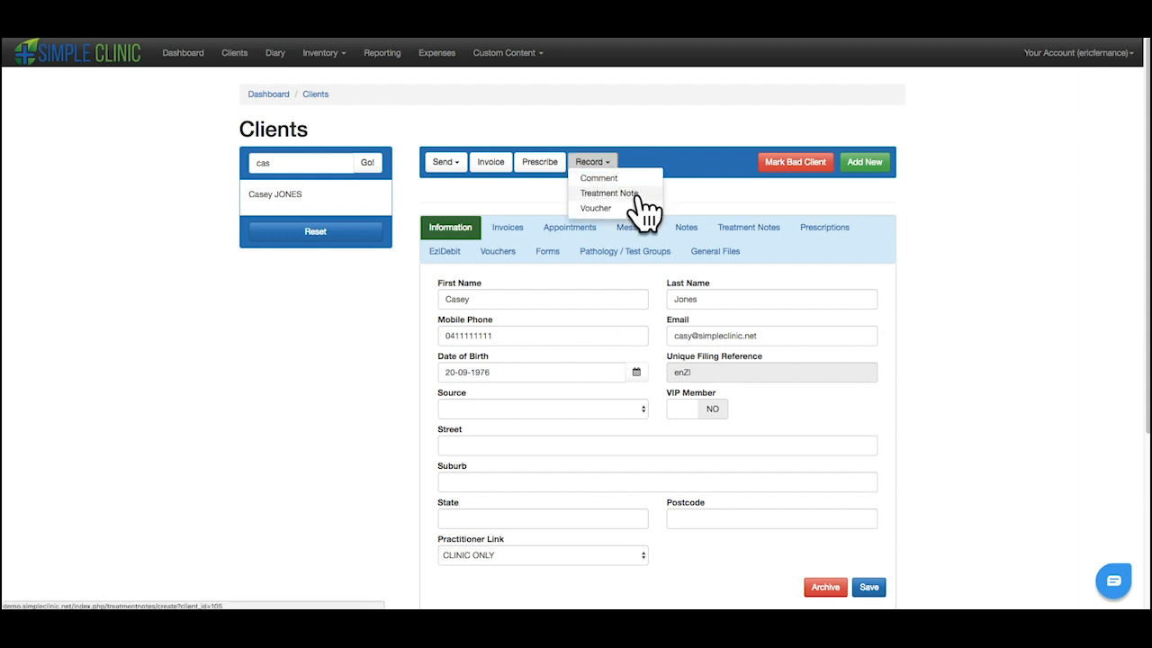
{"action": "left_click", "coordinate": [655, 125]}
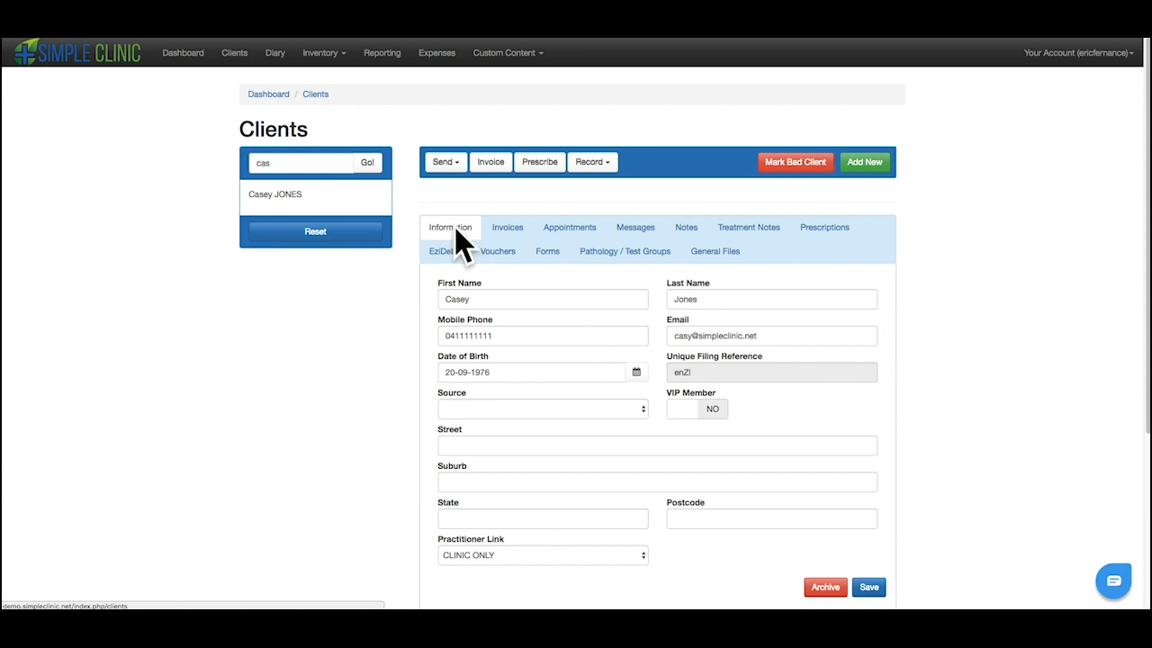
Review the client's invoices, appointments, messages, treatment notes, prescriptions, vouchers, forms and general files.
{"action": "left_click", "coordinate": [505, 227]}
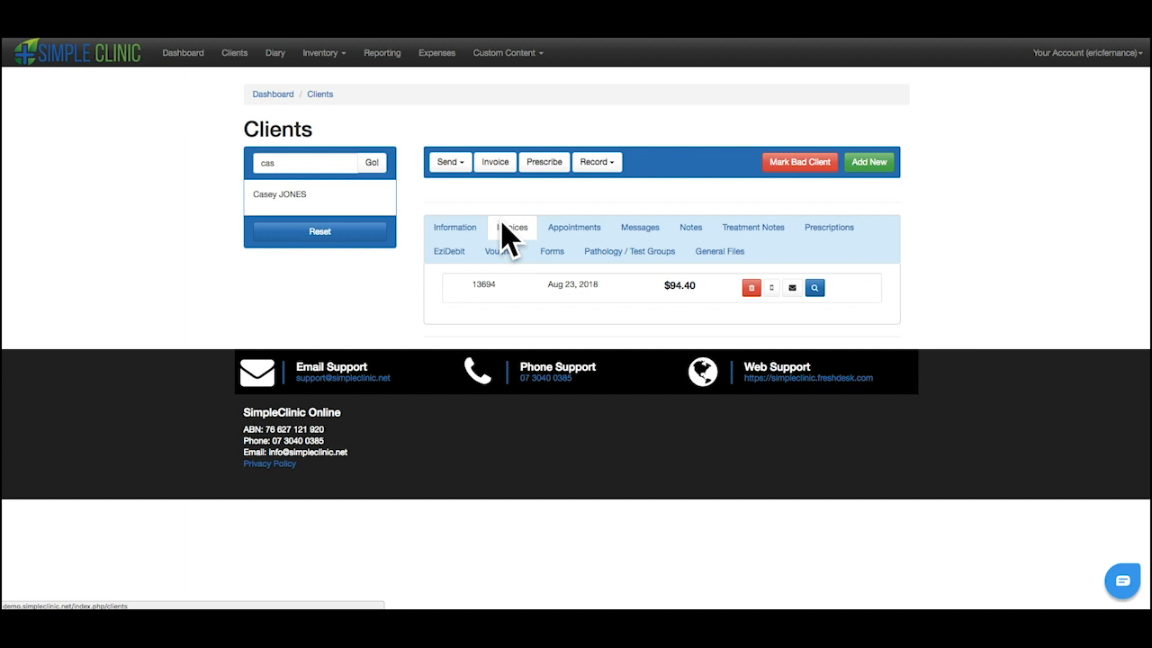
{"action": "left_click", "coordinate": [573, 232]}
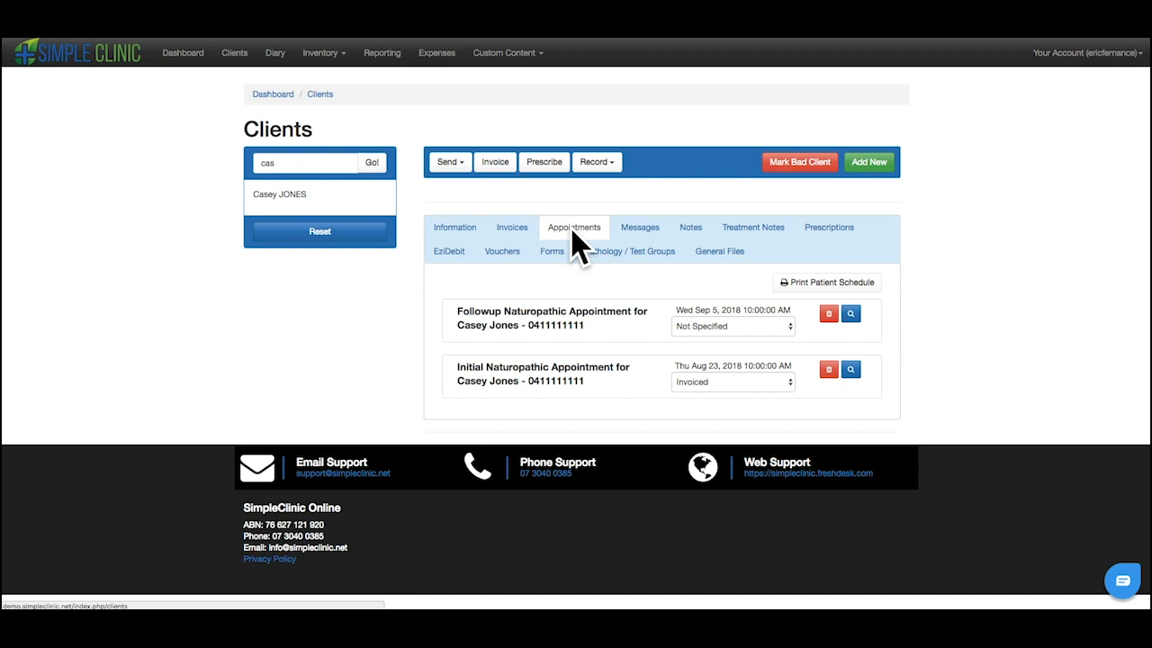
{"action": "left_click", "coordinate": [637, 230]}
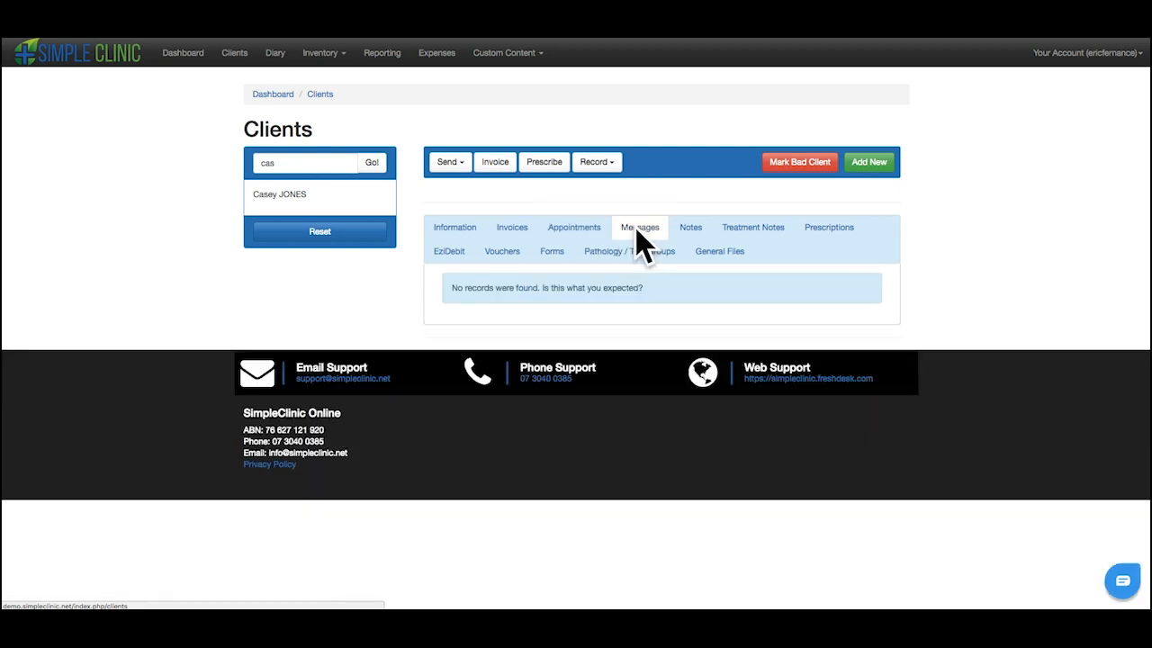
{"action": "left_click", "coordinate": [754, 232]}
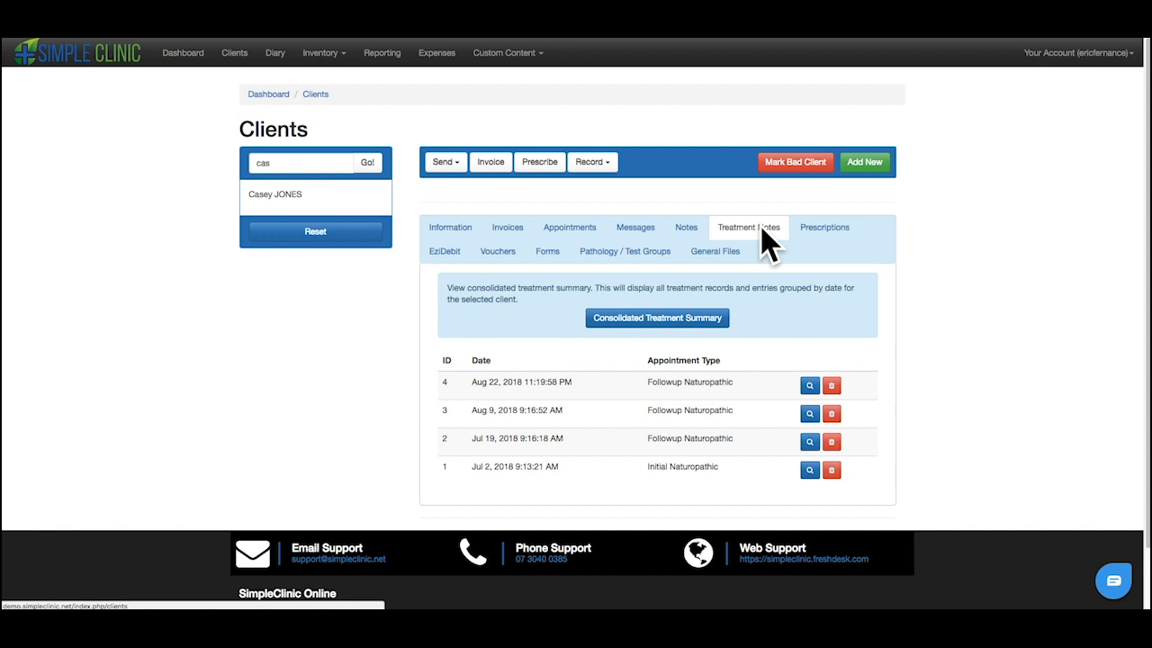
{"action": "left_click", "coordinate": [843, 231]}
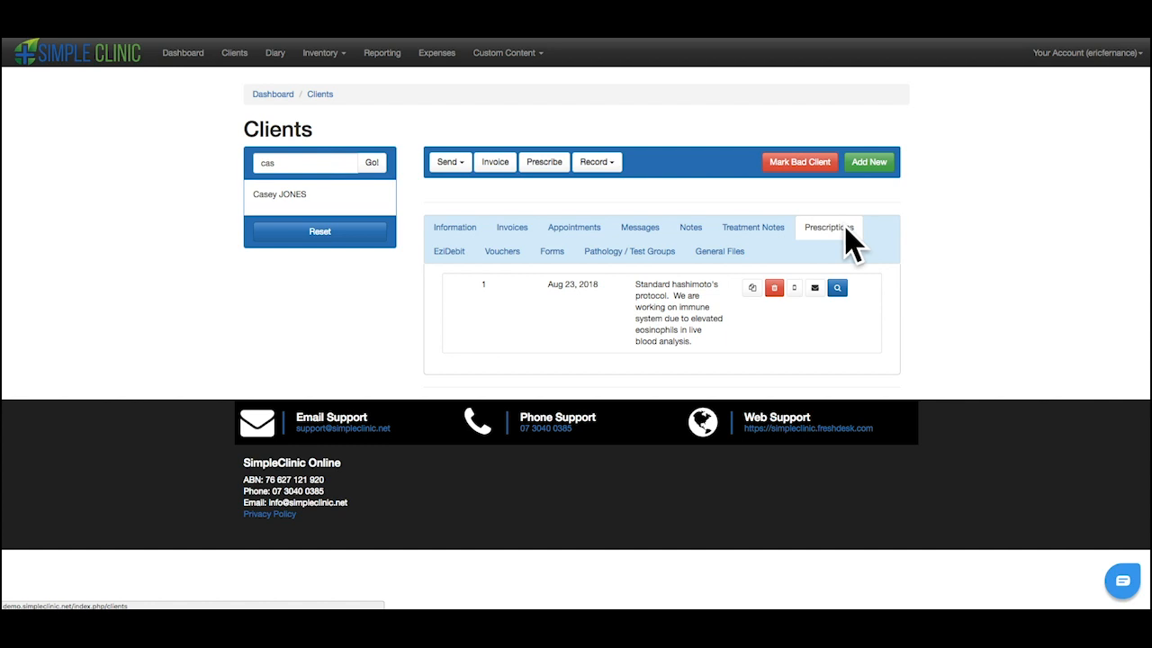
{"action": "left_click", "coordinate": [512, 261]}
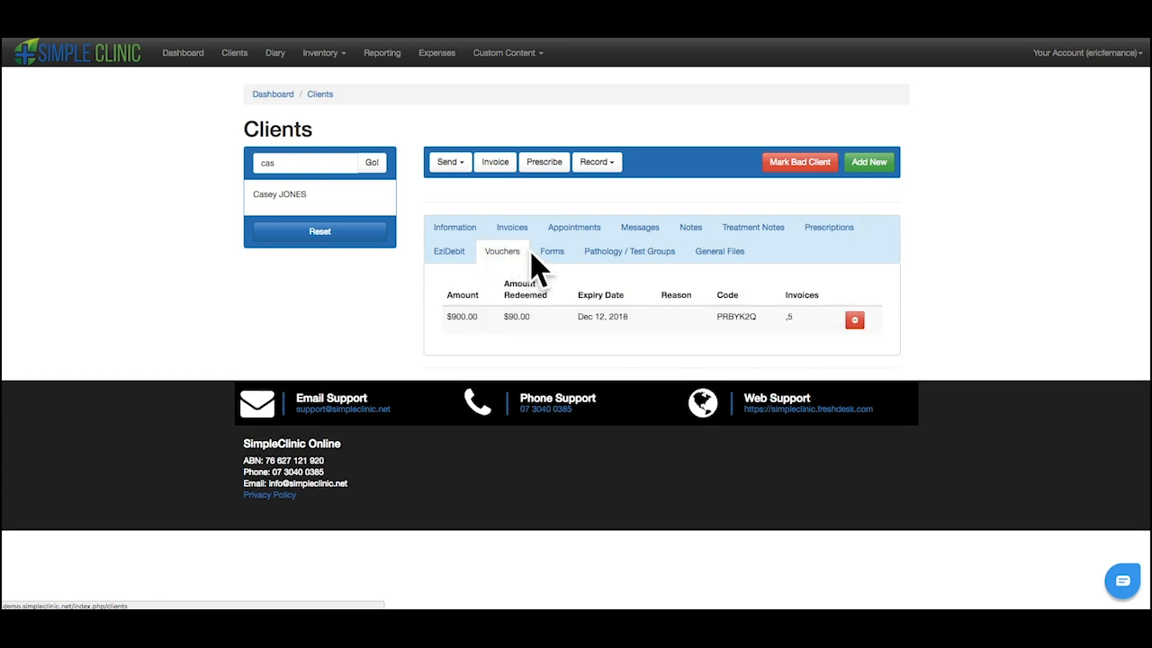
{"action": "left_click", "coordinate": [552, 255]}
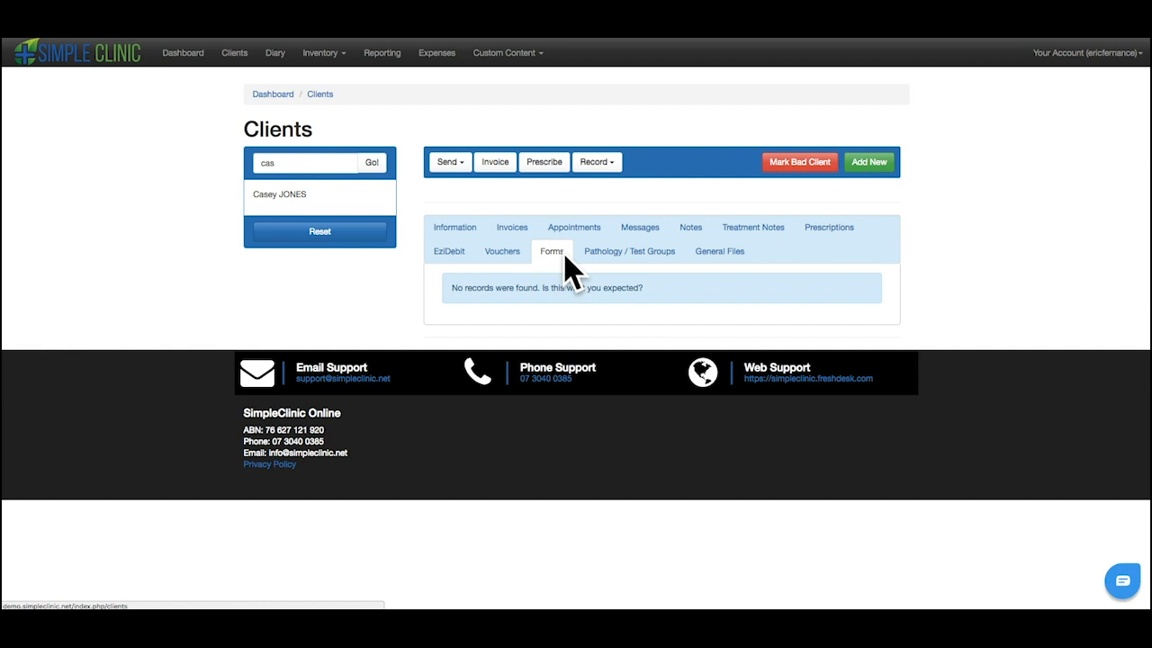
{"action": "left_click", "coordinate": [718, 255]}
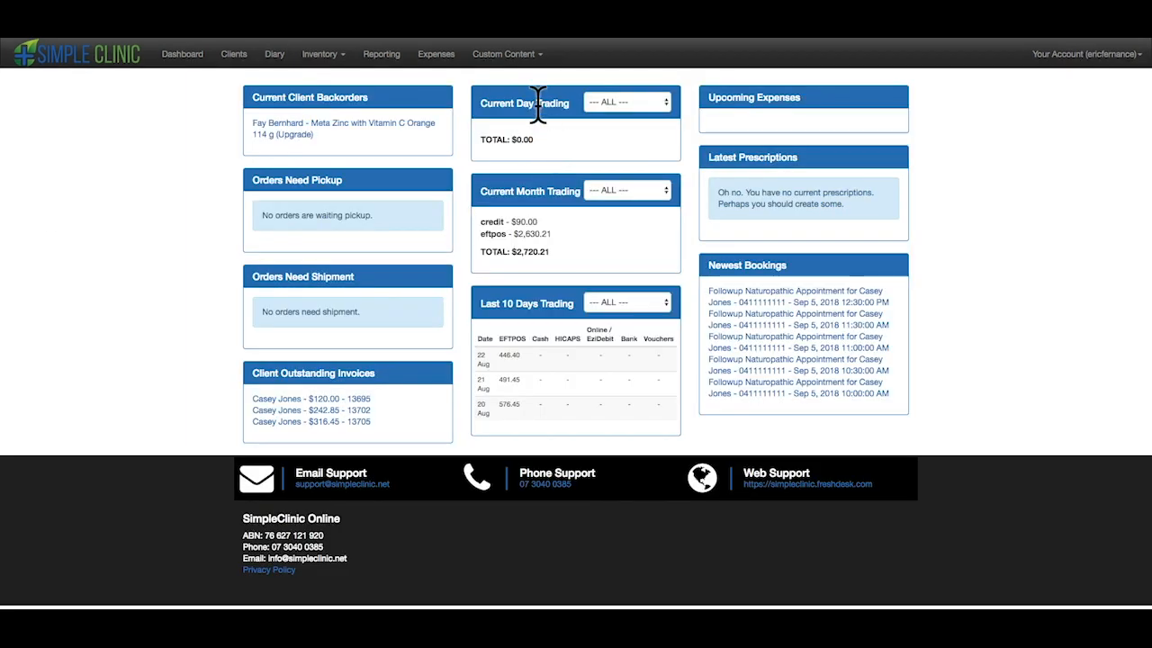
Review the list of custom fields and the appointment types with their linked custom fields.
{"action": "left_click", "coordinate": [533, 58]}
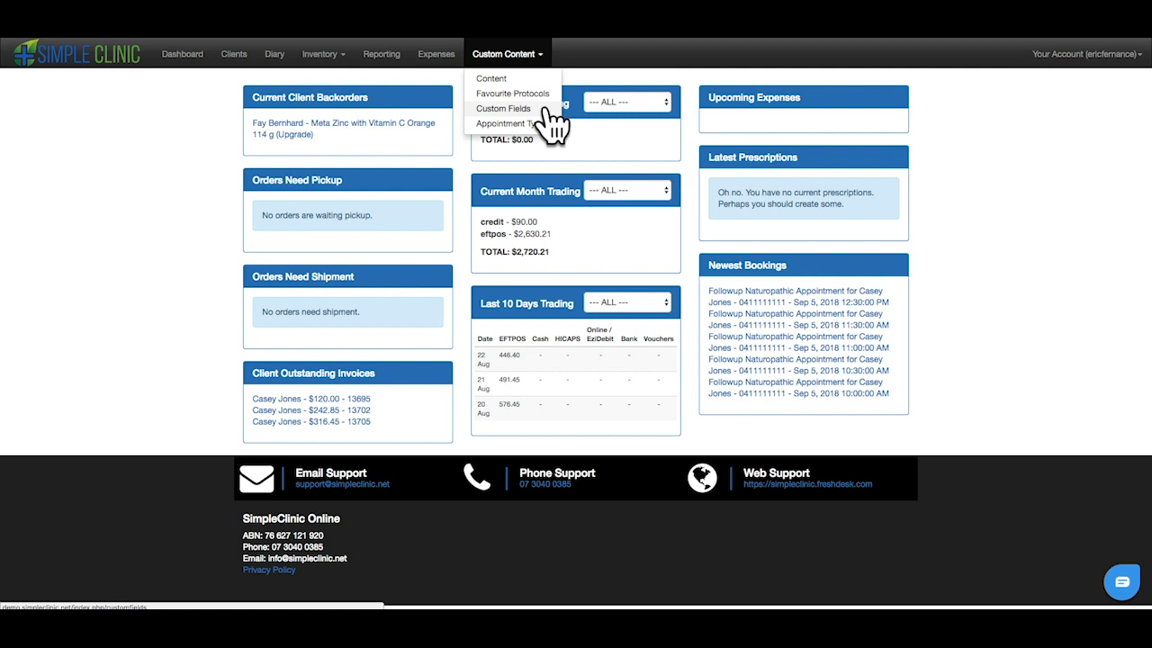
{"action": "left_click", "coordinate": [545, 108]}
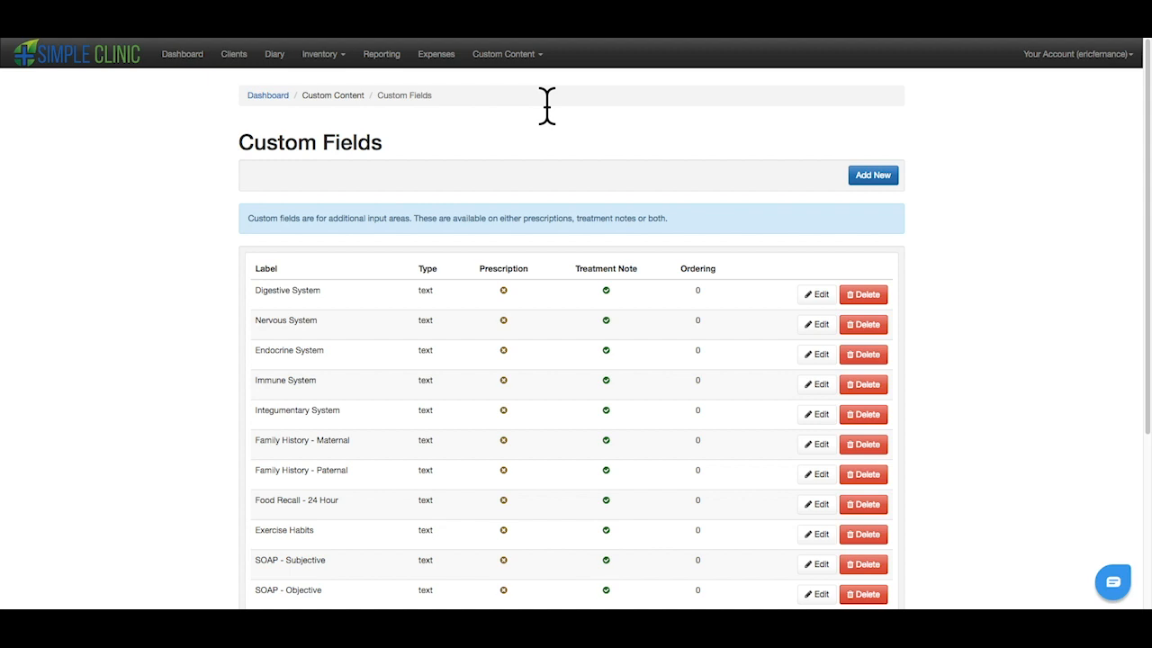
{"action": "left_click", "coordinate": [506, 54]}
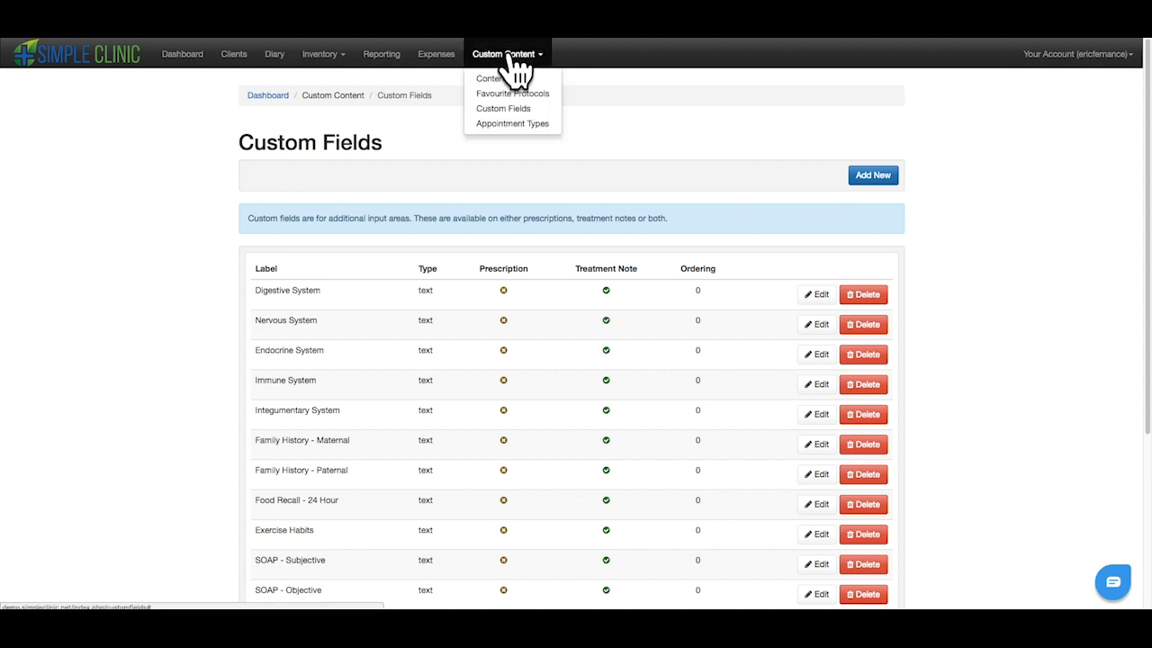
{"action": "left_click", "coordinate": [547, 125]}
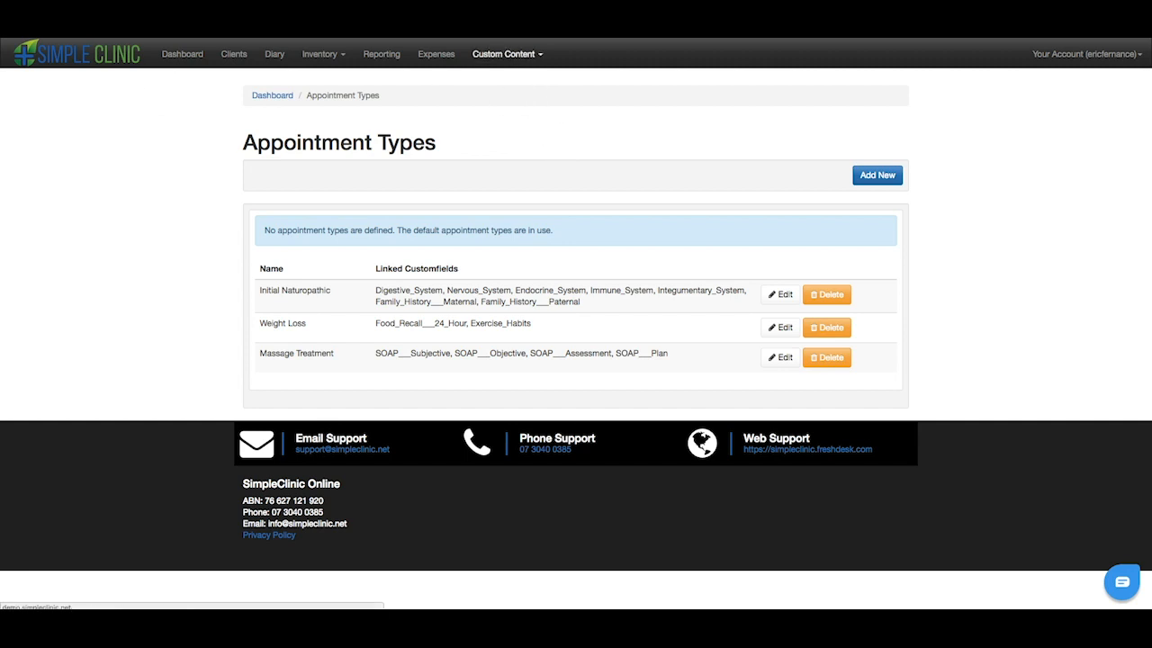
{"action": "left_click", "coordinate": [511, 66]}
{"action": "left_click", "coordinate": [213, 112]}
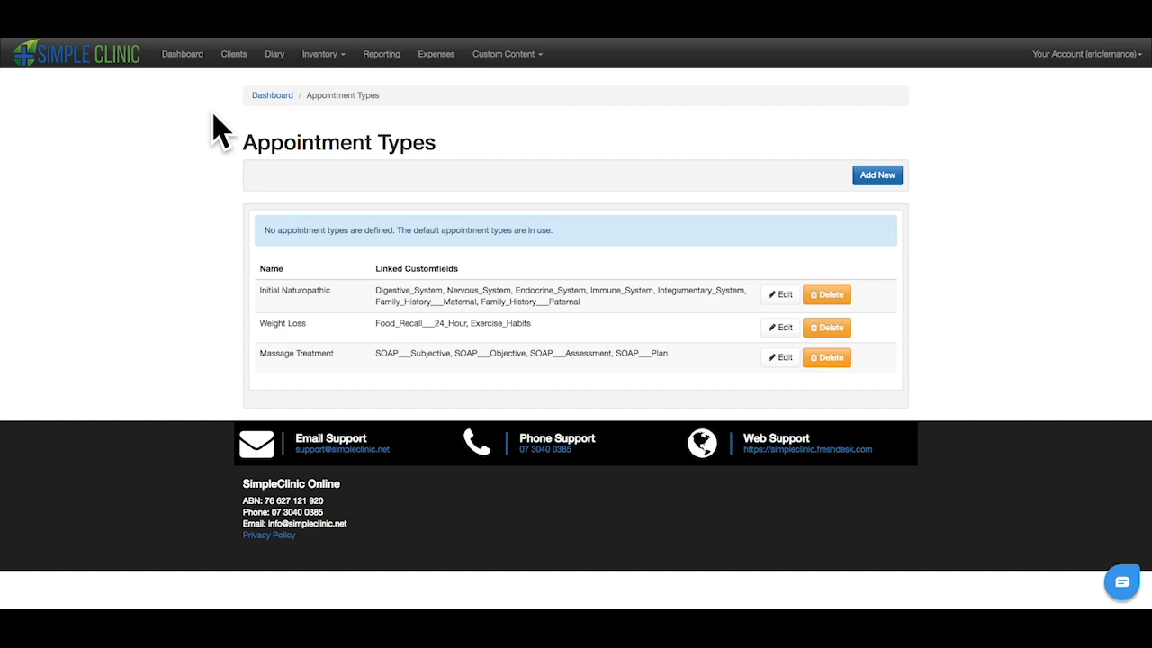
Return to the clients list, search by the first four letters of the client's first name and open that client's record.
{"action": "left_click", "coordinate": [232, 55]}
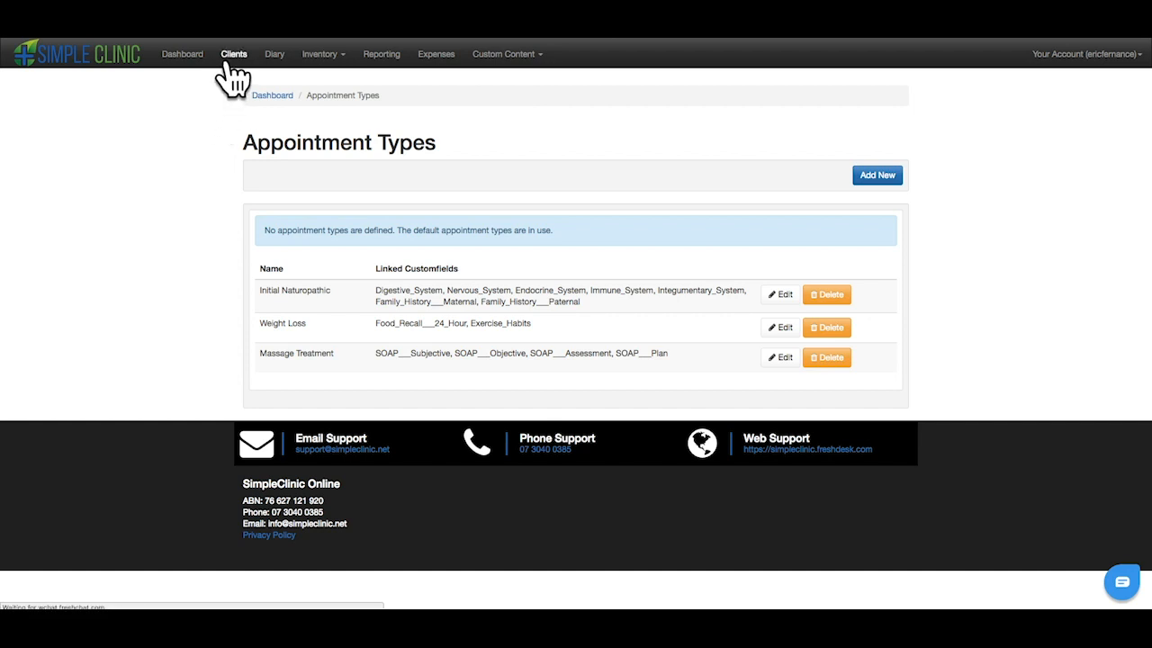
{"action": "left_click", "coordinate": [261, 164]}
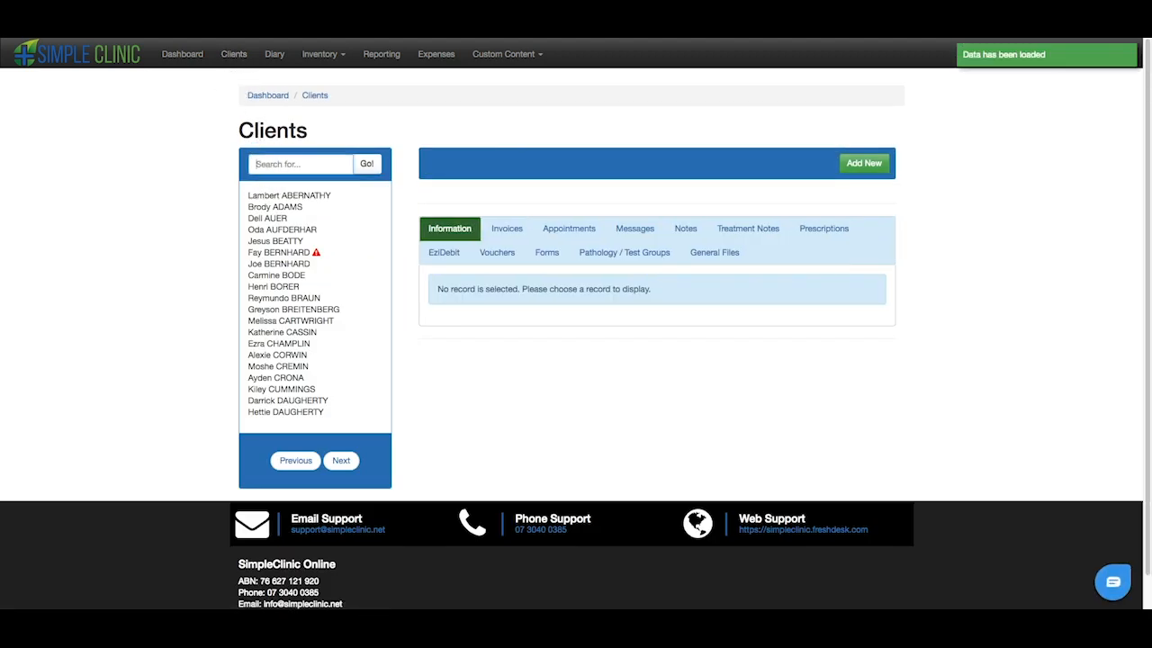
{"action": "type", "text": "case"}
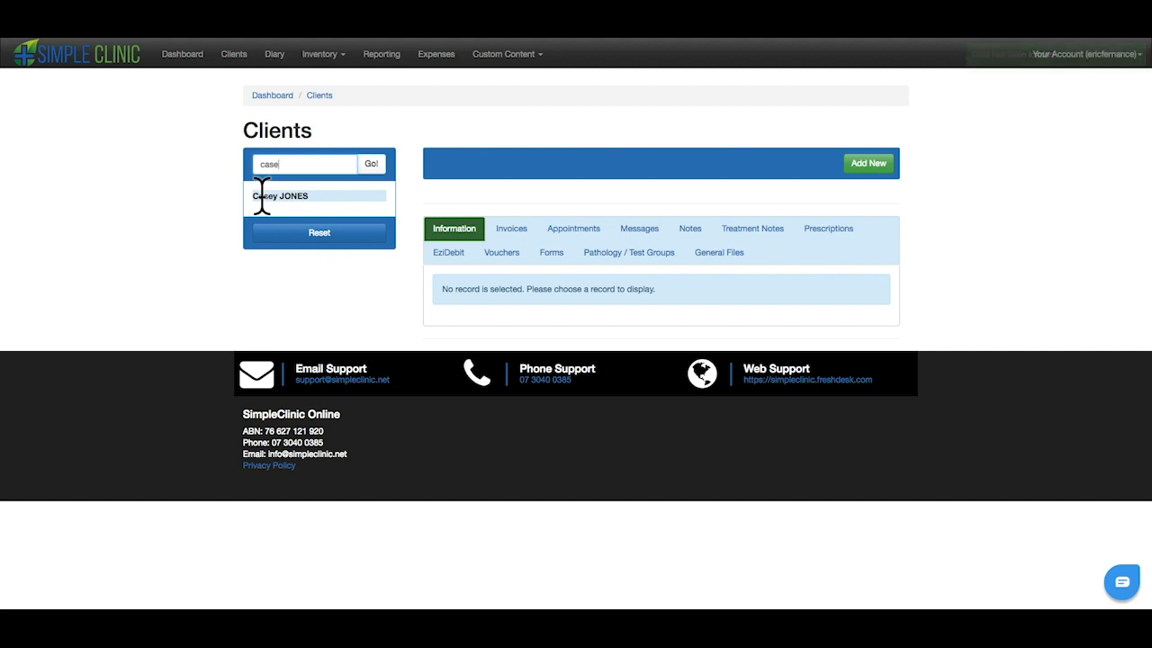
{"action": "left_click", "coordinate": [261, 196]}
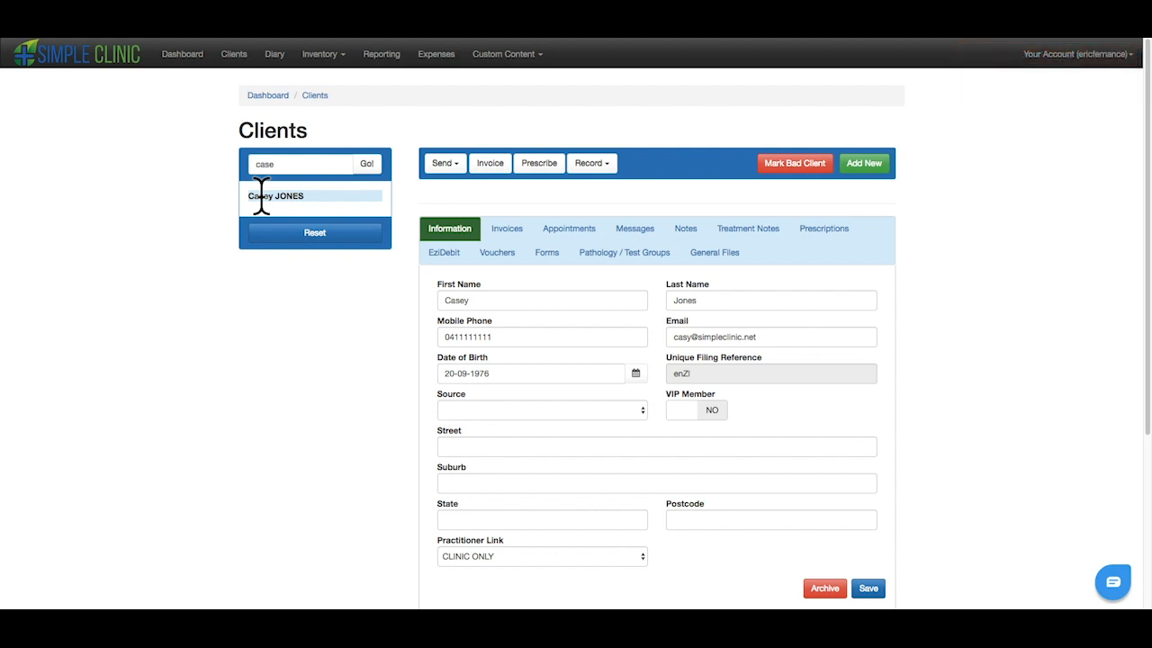
Examine the client's pathology and test group markers, from hormones through serum biochemistry and thyroid function to weight loss.
{"action": "left_click", "coordinate": [637, 261]}
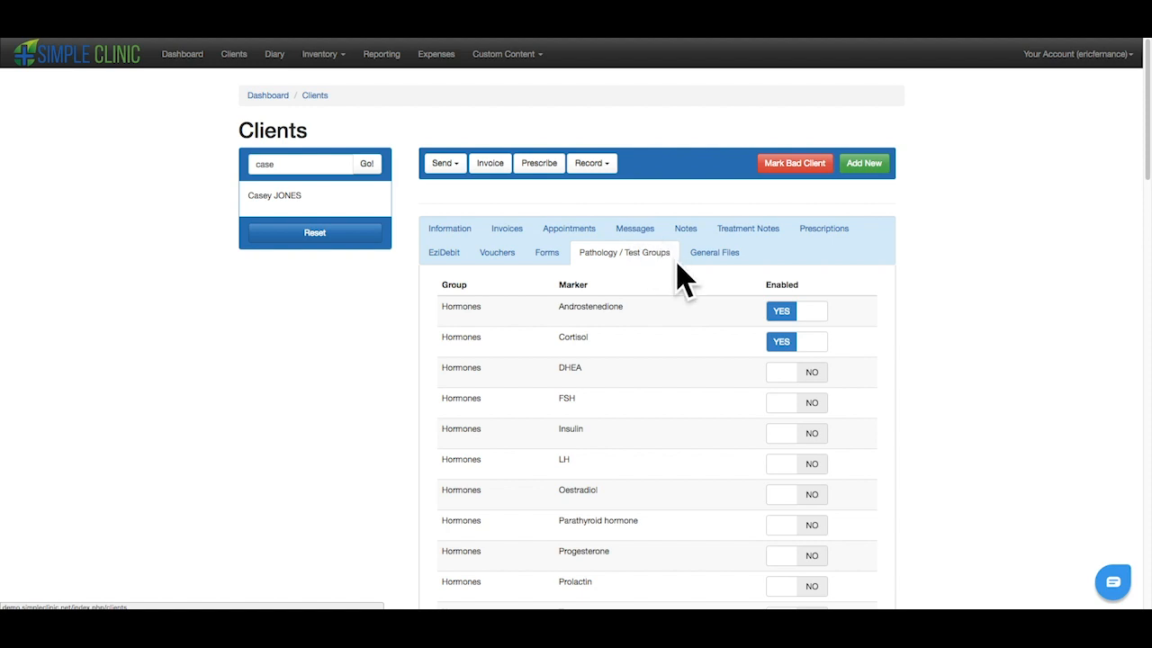
{"action": "scroll", "coordinate": [747, 319], "scroll_direction": "down", "scroll_amount": 1}
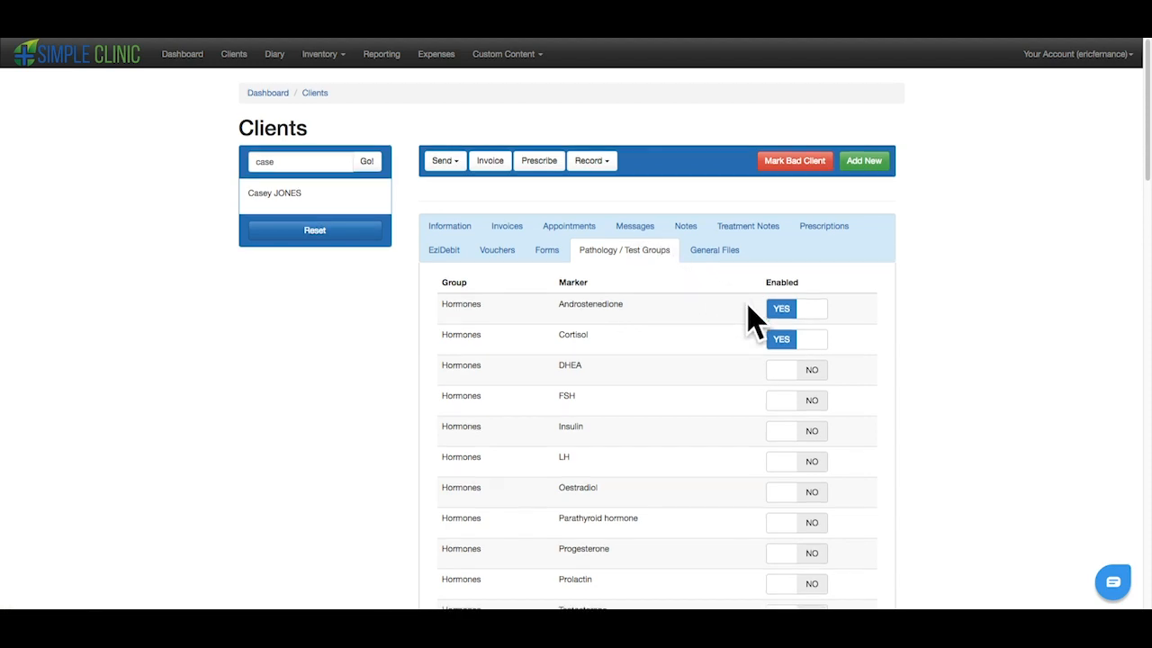
{"action": "scroll", "coordinate": [752, 315], "scroll_direction": "down", "scroll_amount": 3}
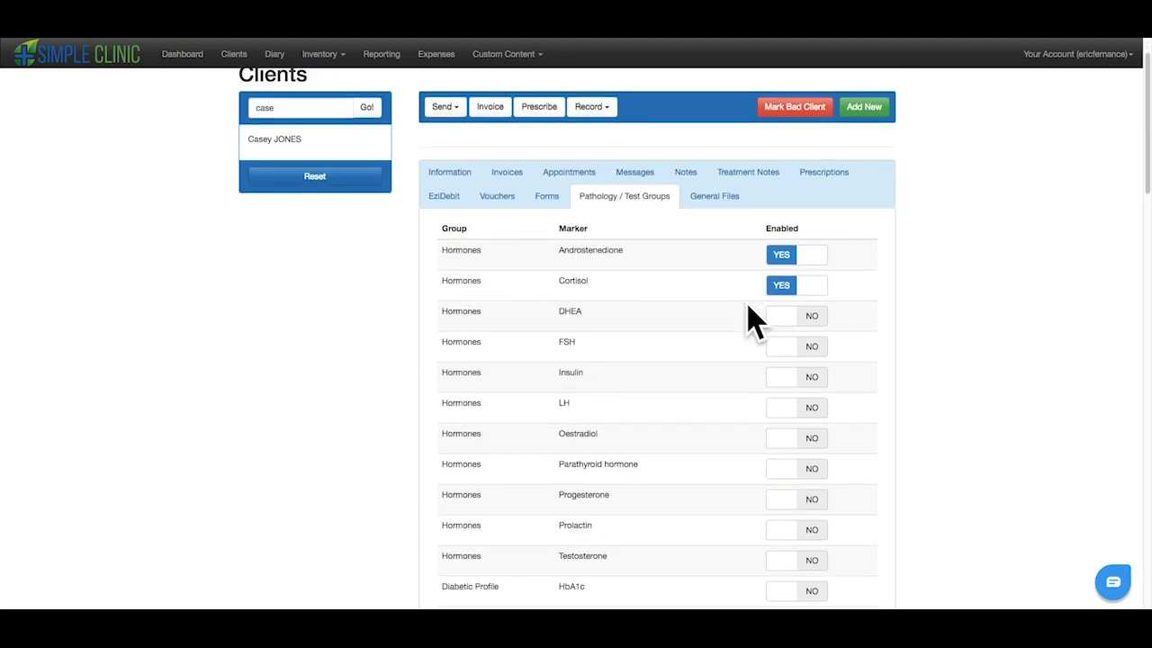
{"action": "scroll", "coordinate": [752, 320], "scroll_direction": "down", "scroll_amount": 10}
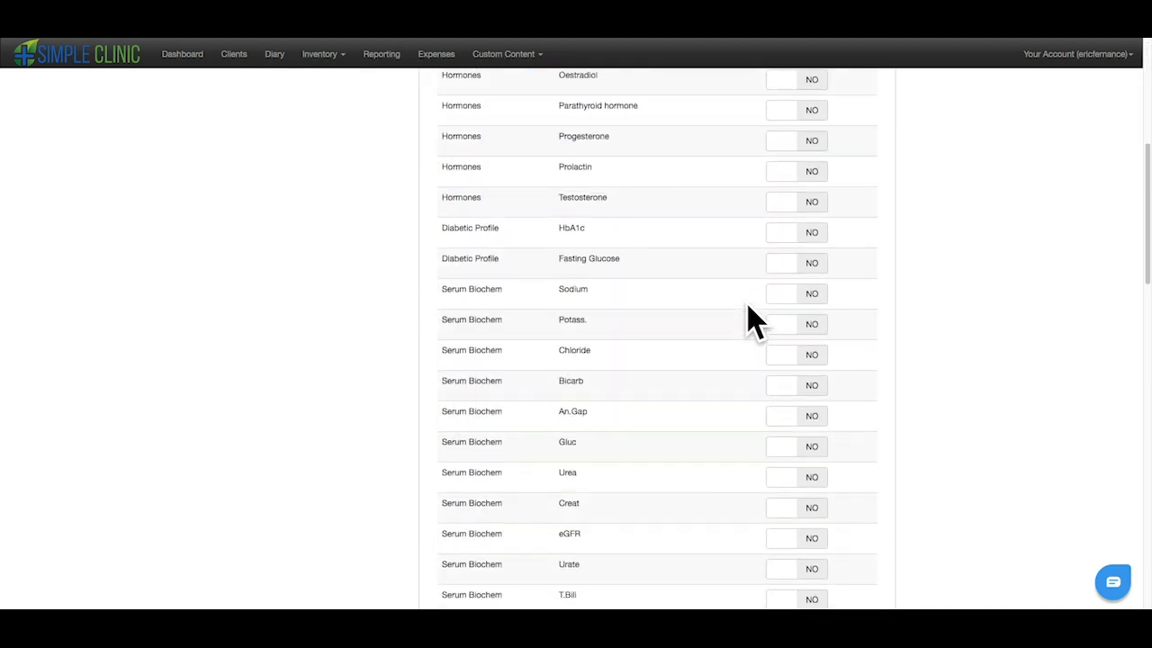
{"action": "scroll", "coordinate": [751, 319], "scroll_direction": "down", "scroll_amount": 5}
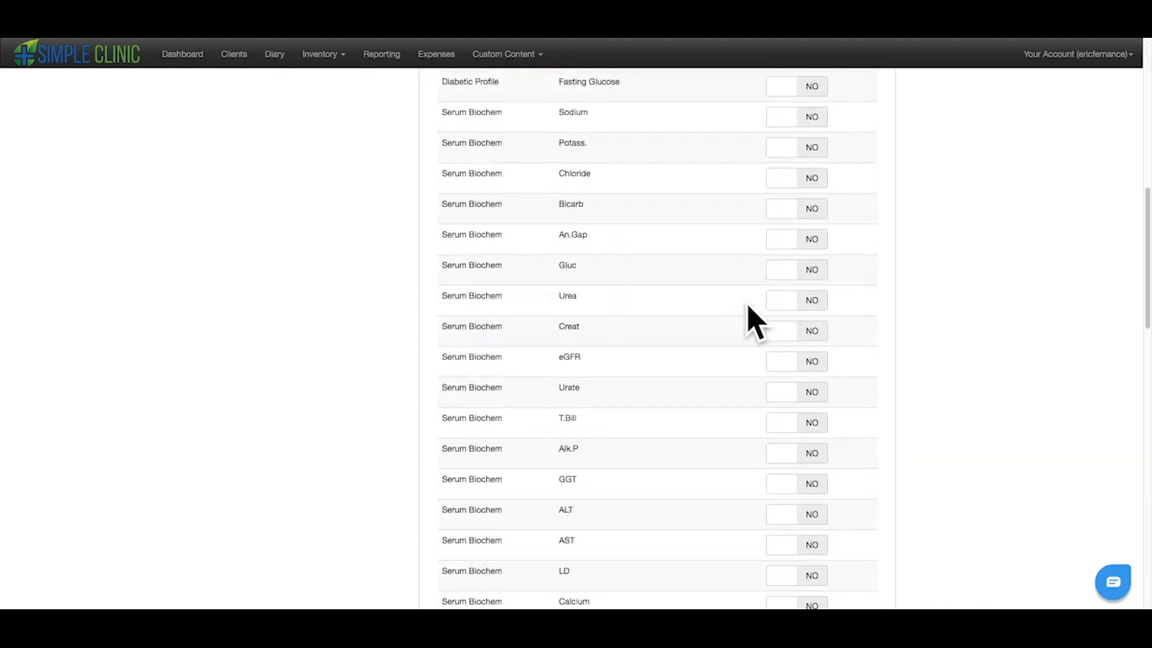
{"action": "scroll", "coordinate": [752, 320], "scroll_direction": "down", "scroll_amount": 3}
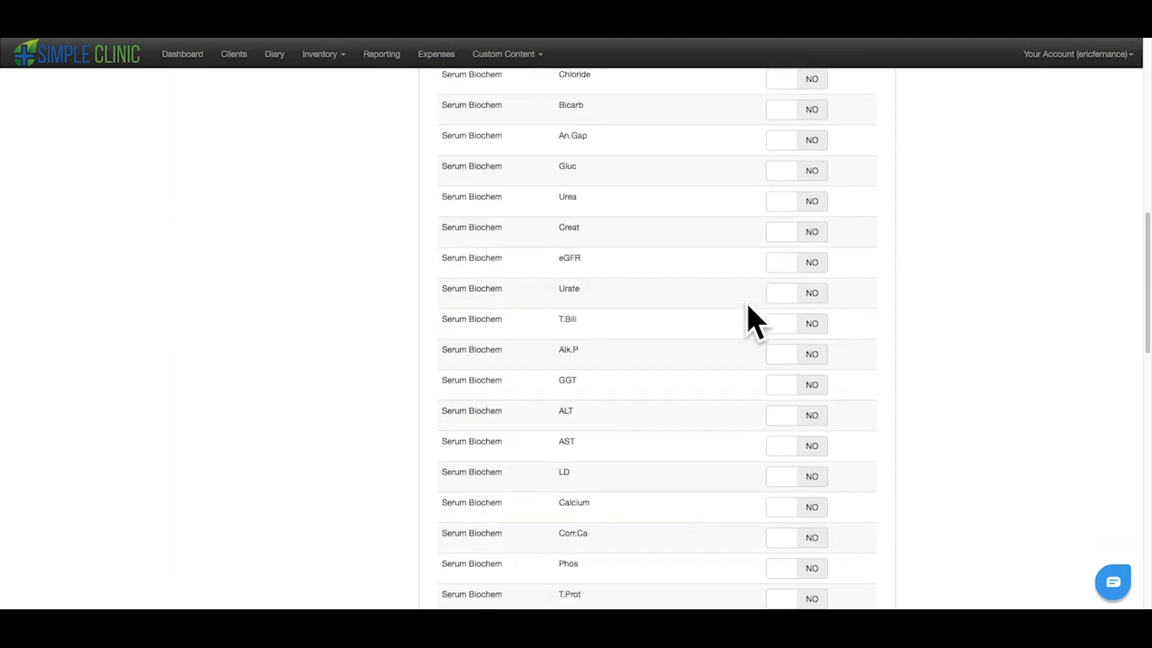
{"action": "scroll", "coordinate": [751, 319], "scroll_direction": "down", "scroll_amount": 7}
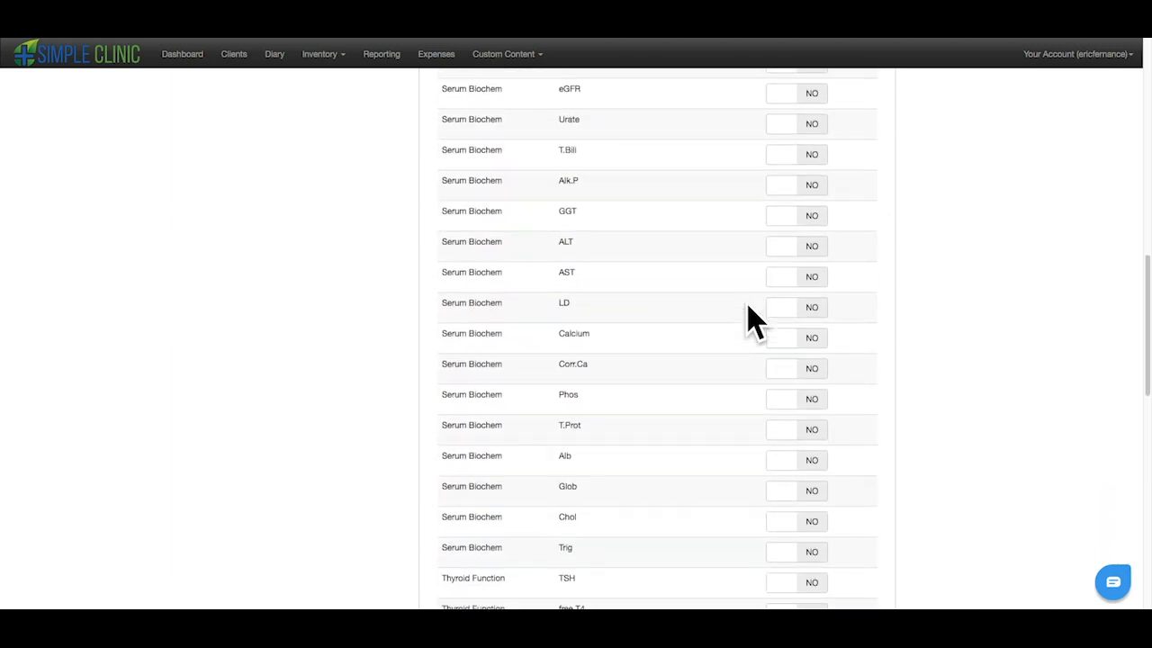
{"action": "scroll", "coordinate": [751, 319], "scroll_direction": "down", "scroll_amount": 4}
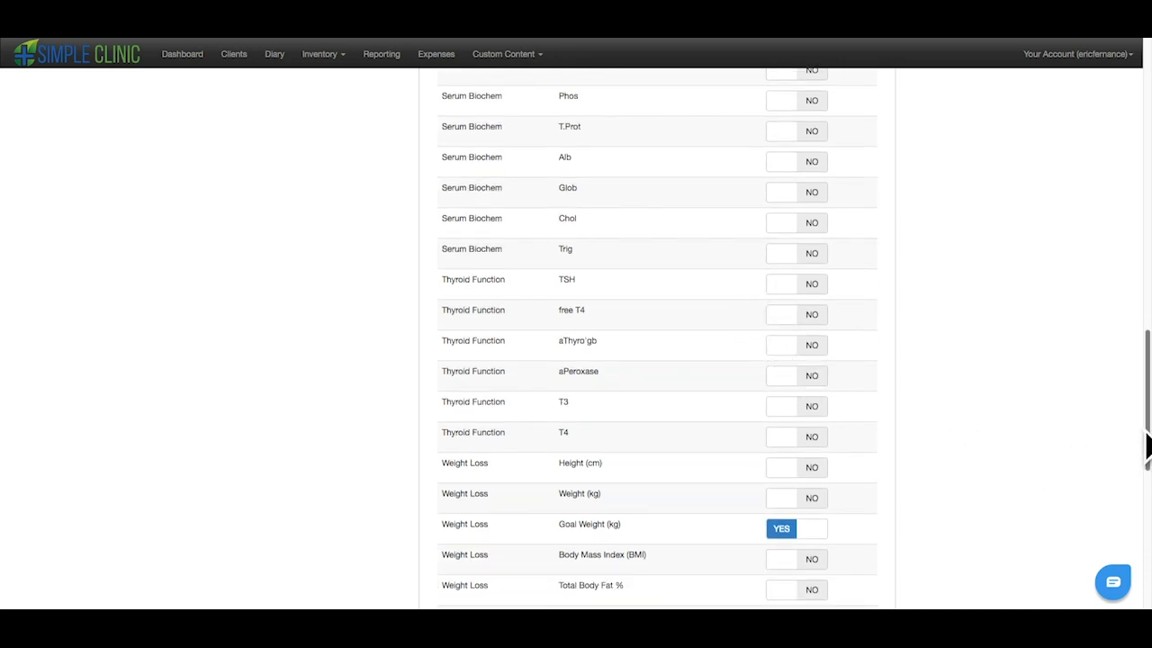
Disable the Androstenedione hormone marker in the client's pathology and test groups.
{"action": "left_click_drag", "start_coordinate": [1147, 450], "coordinate": [1125, 216]}
{"action": "left_click", "coordinate": [800, 261]}
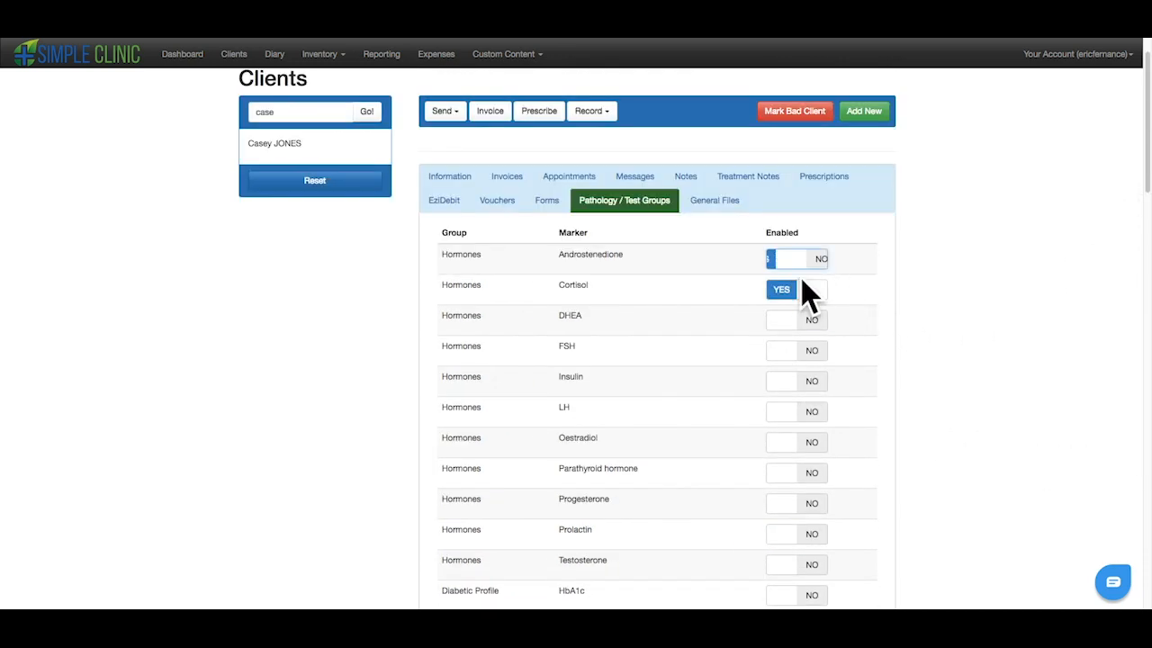
Disable the Cortisol marker and enable the thyroid function markers TSH, free T4, aThyro'gb, aPeroxase, T3 and T4.
{"action": "left_click", "coordinate": [803, 291]}
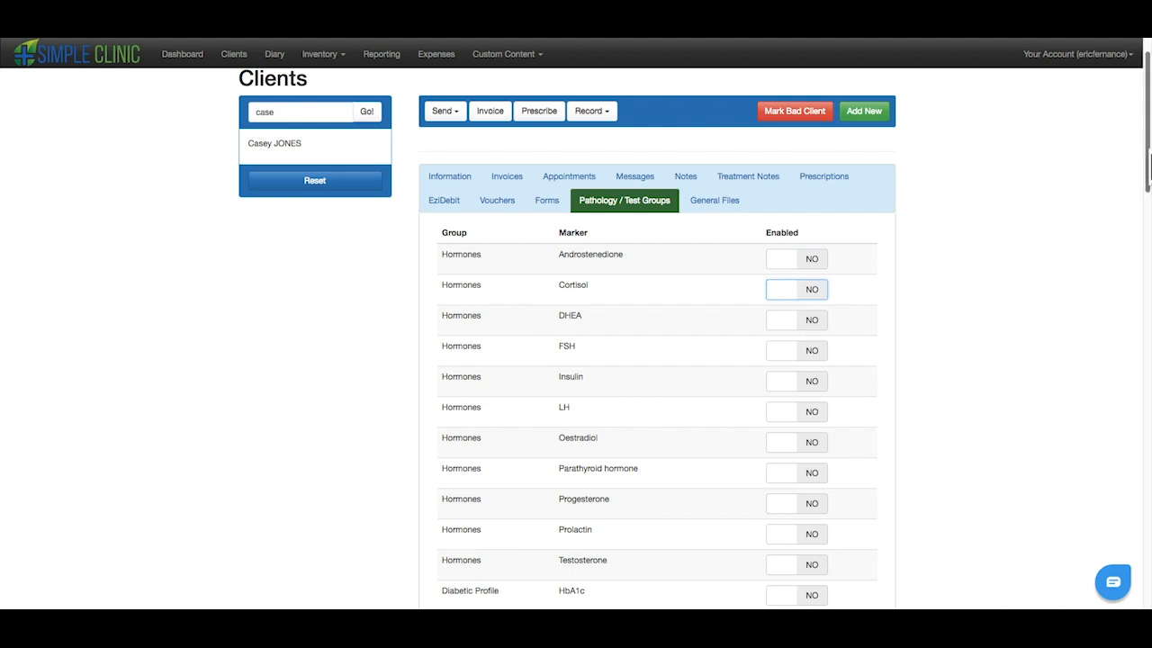
{"action": "left_click_drag", "start_coordinate": [1146, 186], "coordinate": [1146, 437]}
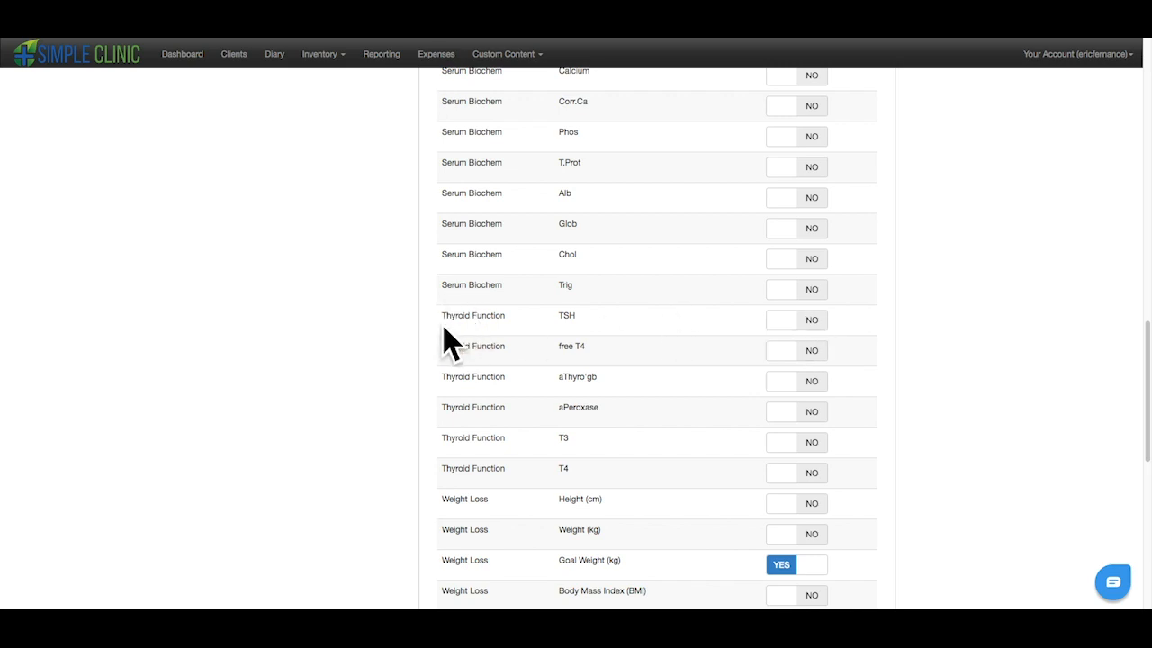
{"action": "left_click", "coordinate": [794, 322]}
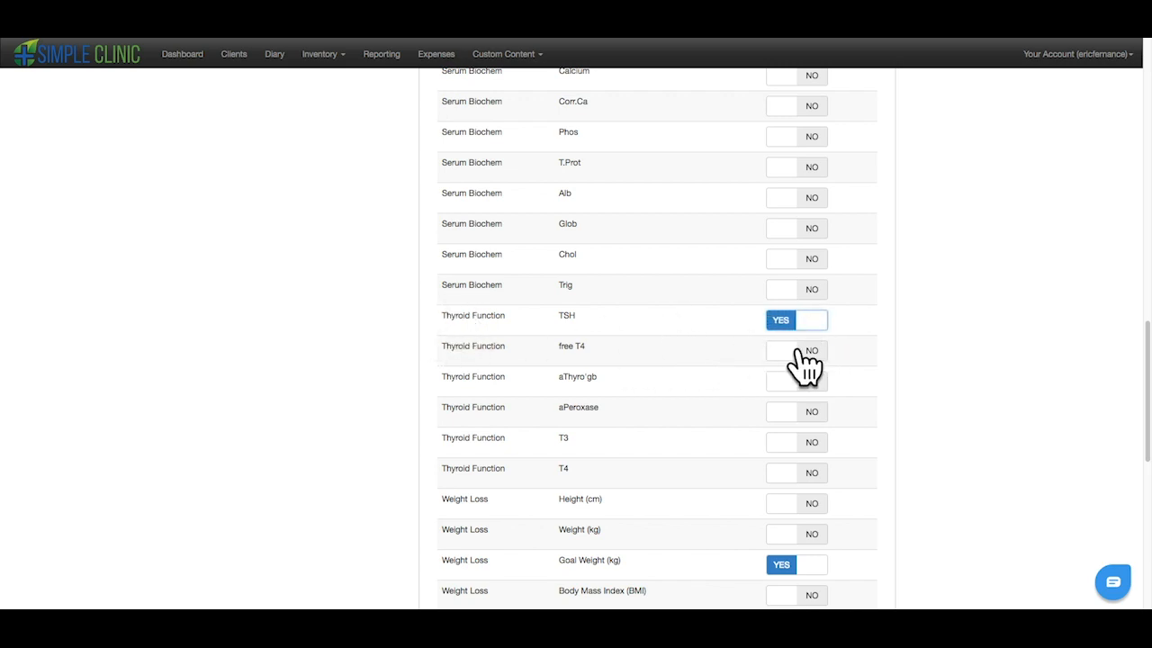
{"action": "left_click", "coordinate": [792, 355]}
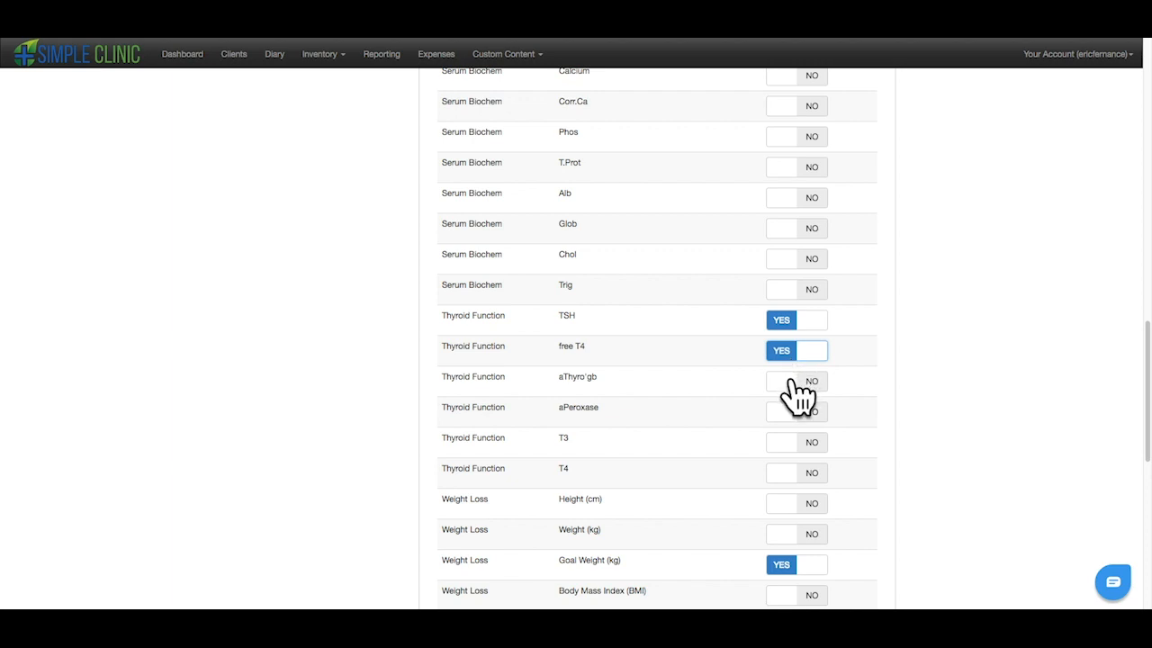
{"action": "left_click", "coordinate": [790, 388]}
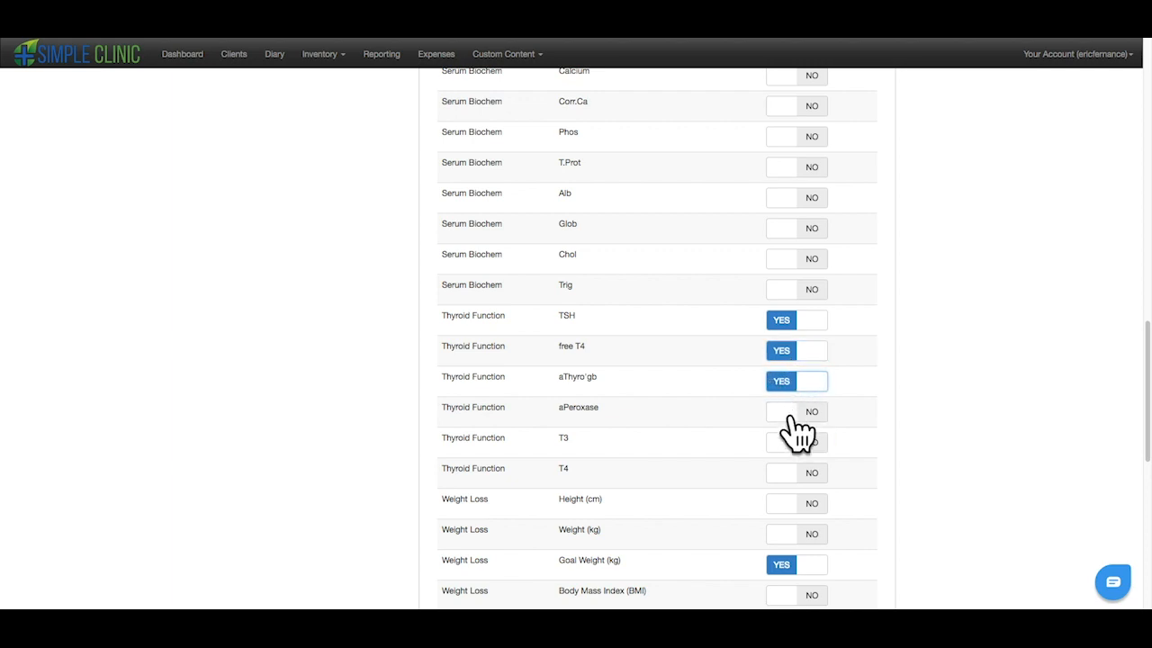
{"action": "left_click", "coordinate": [791, 416]}
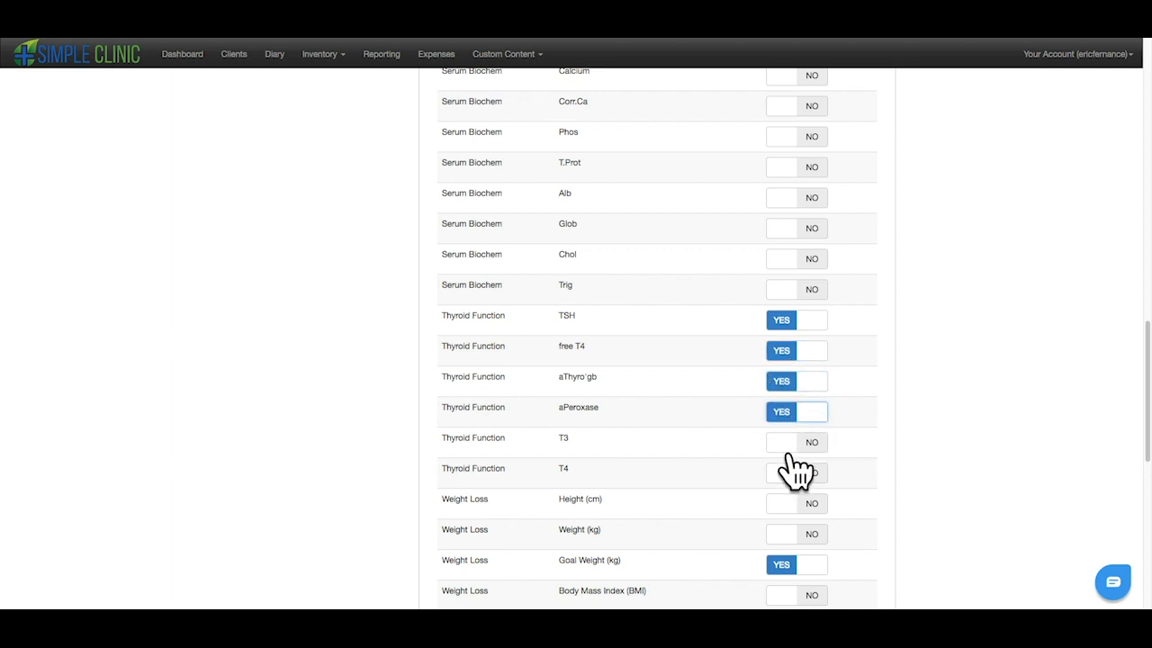
{"action": "left_click", "coordinate": [788, 445]}
{"action": "left_click", "coordinate": [788, 475]}
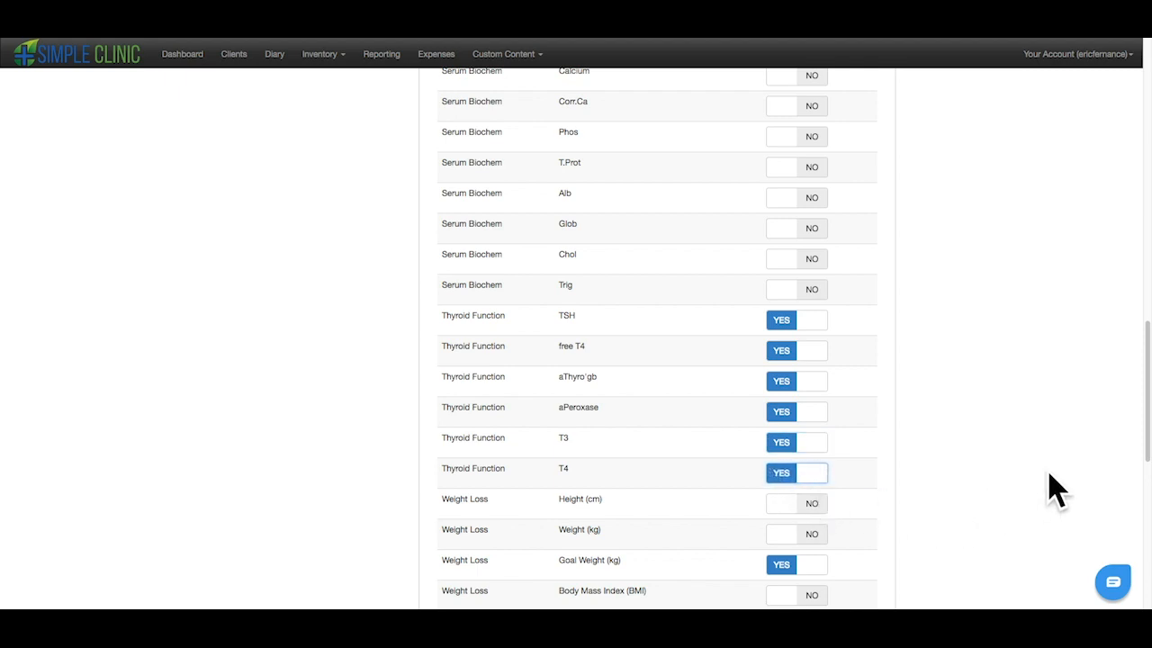
Disable the Goal Weight (kg) and Hip (cm) weight loss markers, and enable the Vitamin D3 marker.
{"action": "left_click_drag", "start_coordinate": [1148, 450], "coordinate": [1148, 521]}
{"action": "left_click", "coordinate": [812, 286]}
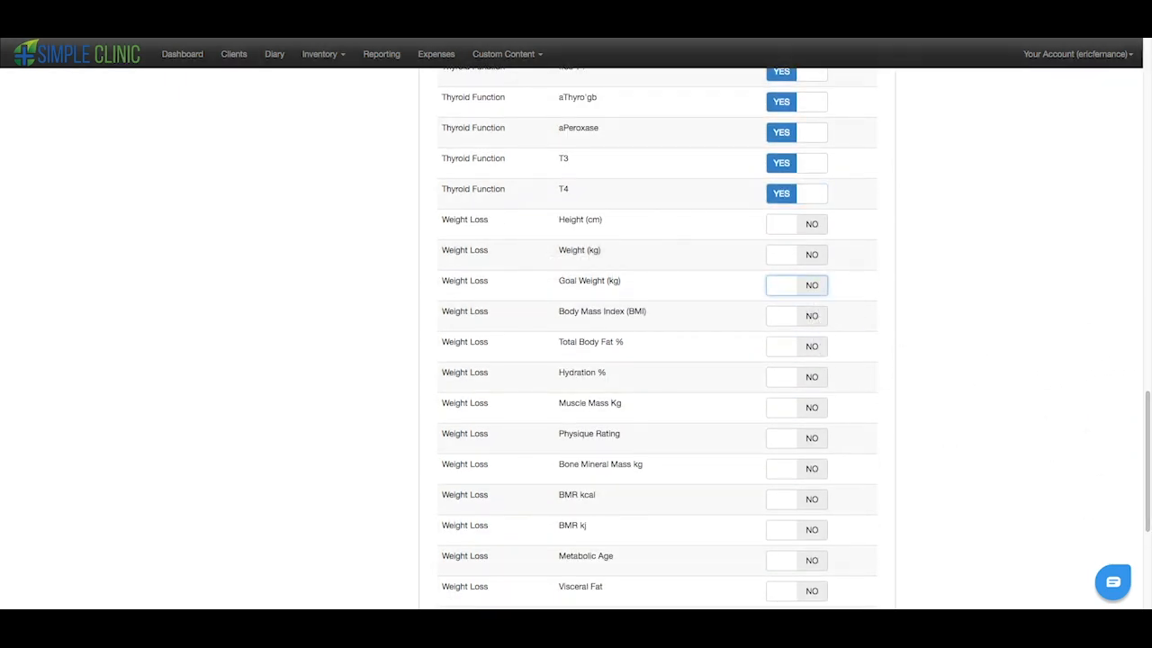
{"action": "left_click_drag", "start_coordinate": [1148, 479], "coordinate": [1144, 548]}
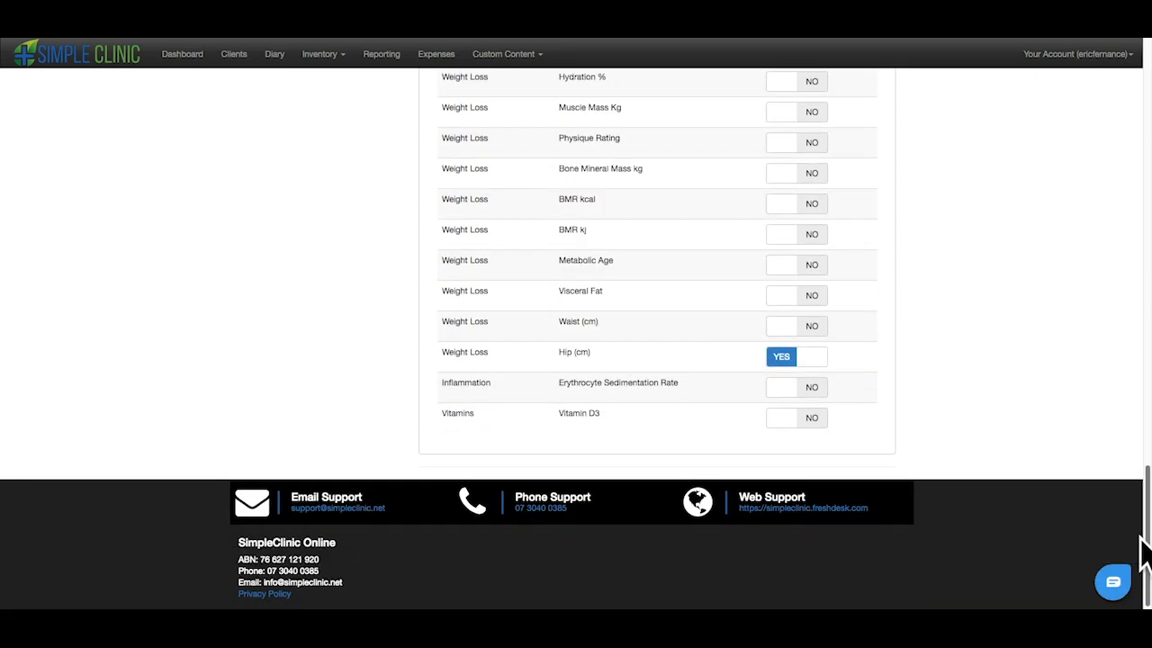
{"action": "left_click", "coordinate": [796, 354]}
{"action": "left_click", "coordinate": [799, 358]}
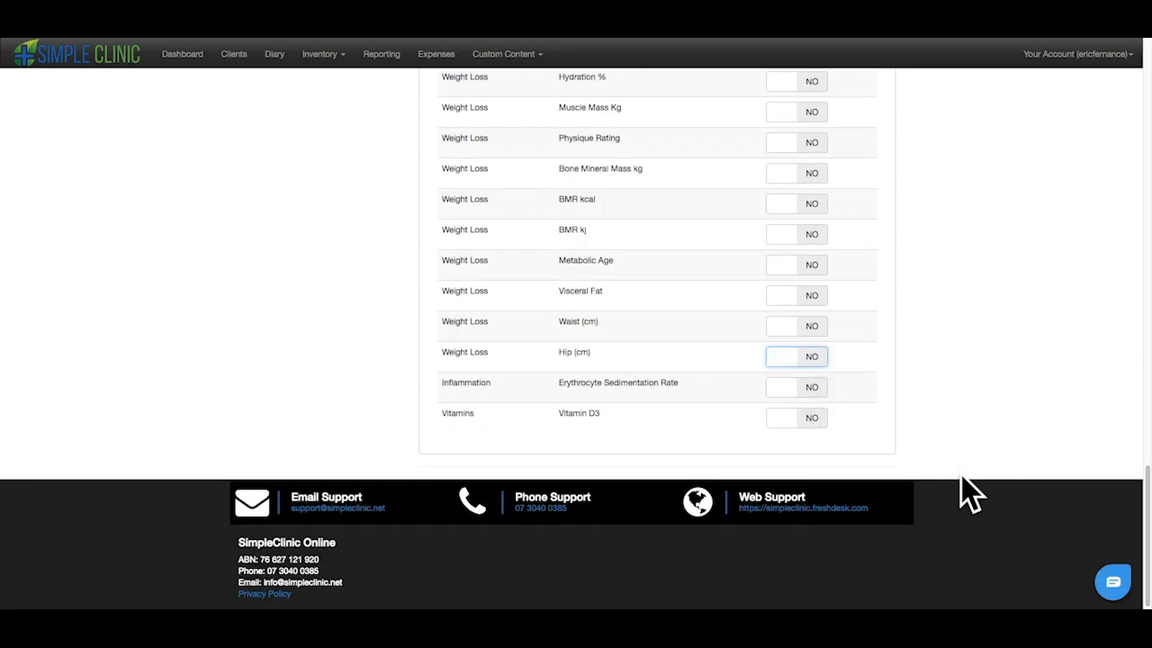
{"action": "left_click", "coordinate": [808, 420]}
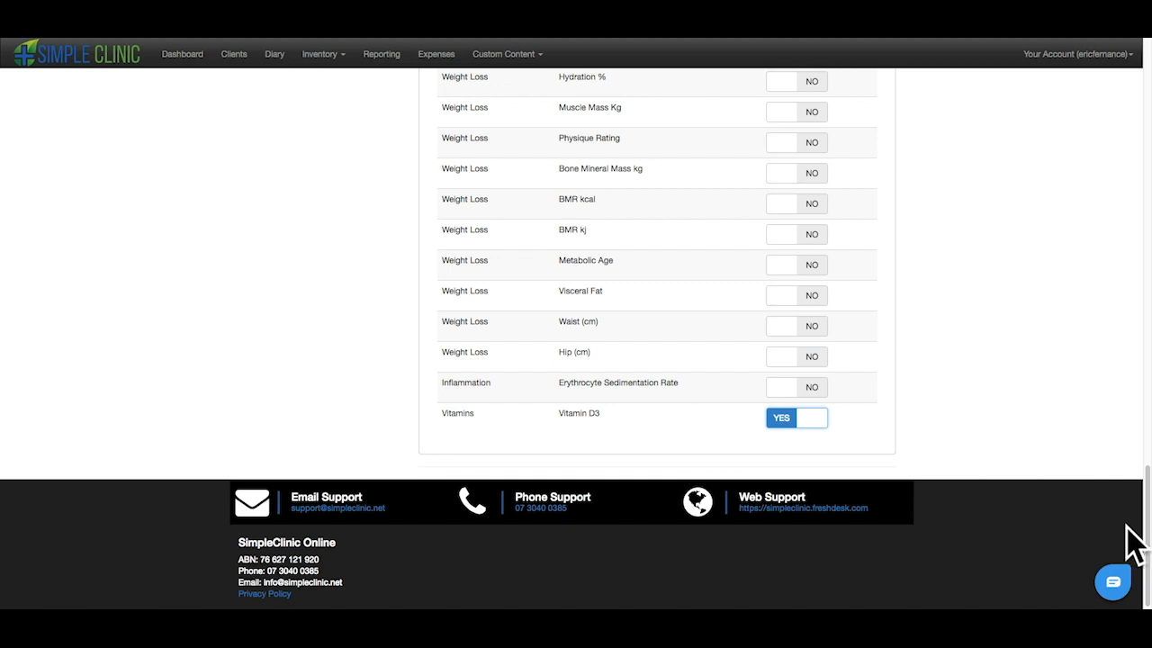
View the client's general information and the list of existing treatment notes.
{"action": "left_click_drag", "start_coordinate": [1146, 544], "coordinate": [1112, 98]}
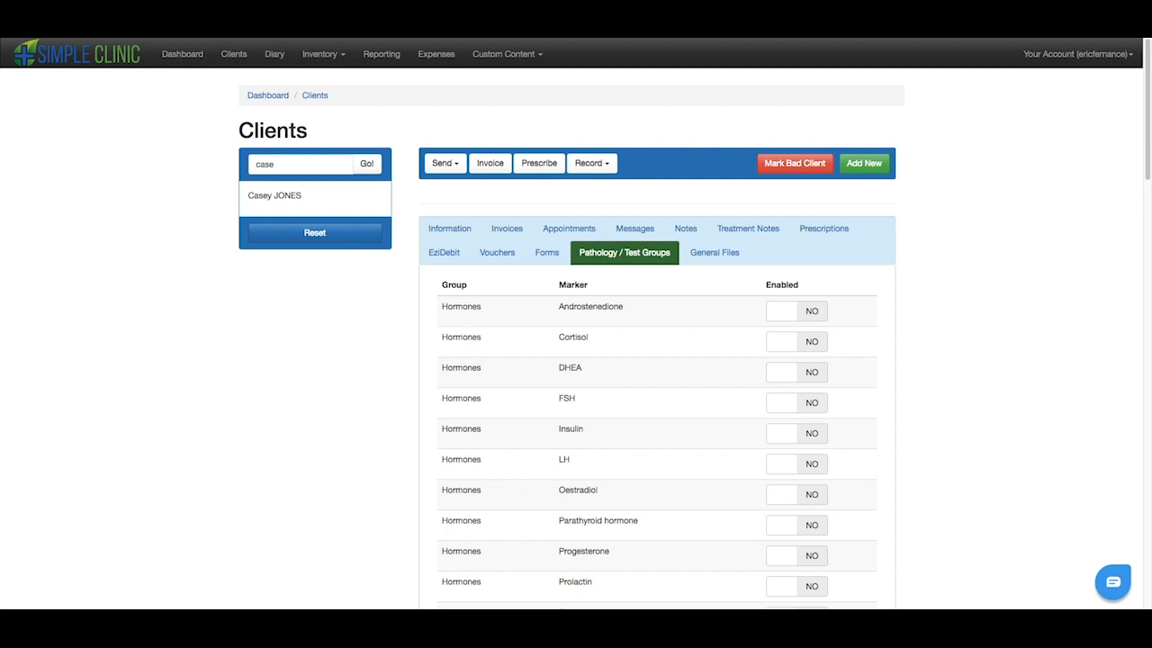
{"action": "left_click", "coordinate": [450, 228]}
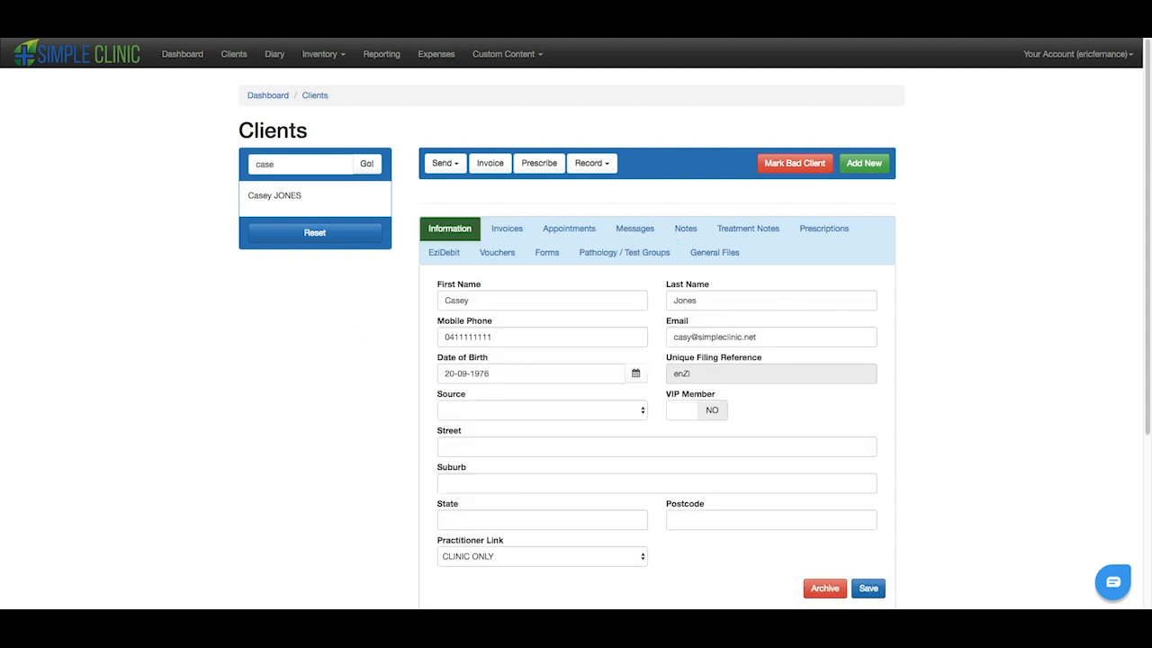
{"action": "left_click", "coordinate": [752, 236]}
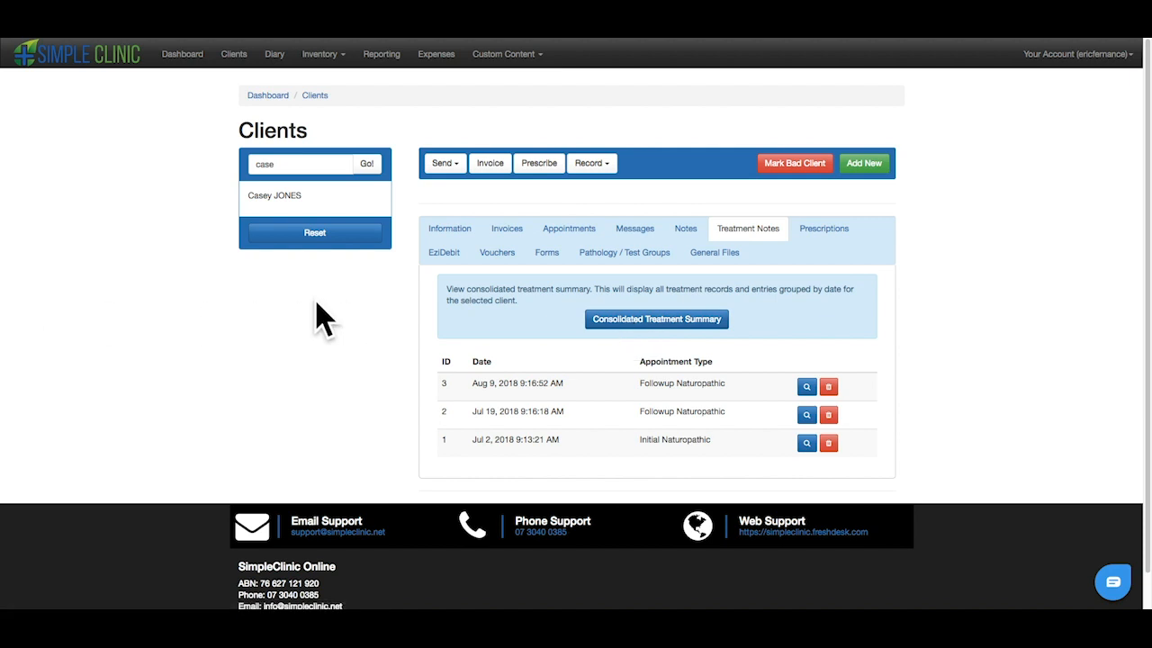
Create a new treatment note for the client with the appointment type Followup Naturopathic.
{"action": "left_click", "coordinate": [591, 163]}
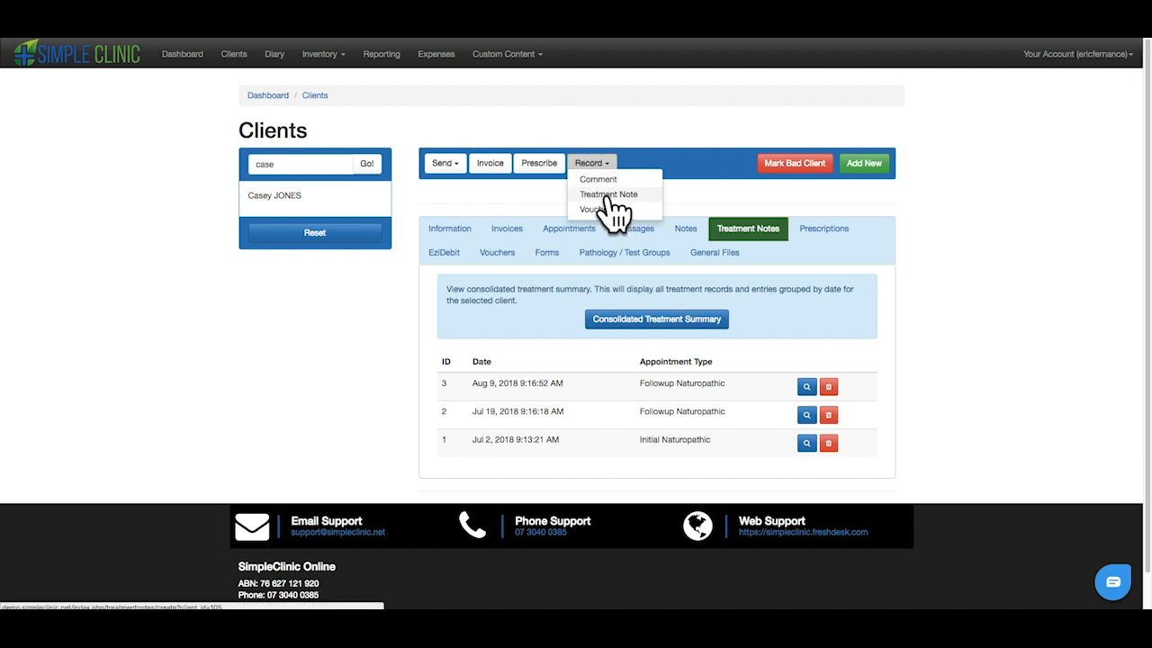
{"action": "left_click", "coordinate": [609, 196]}
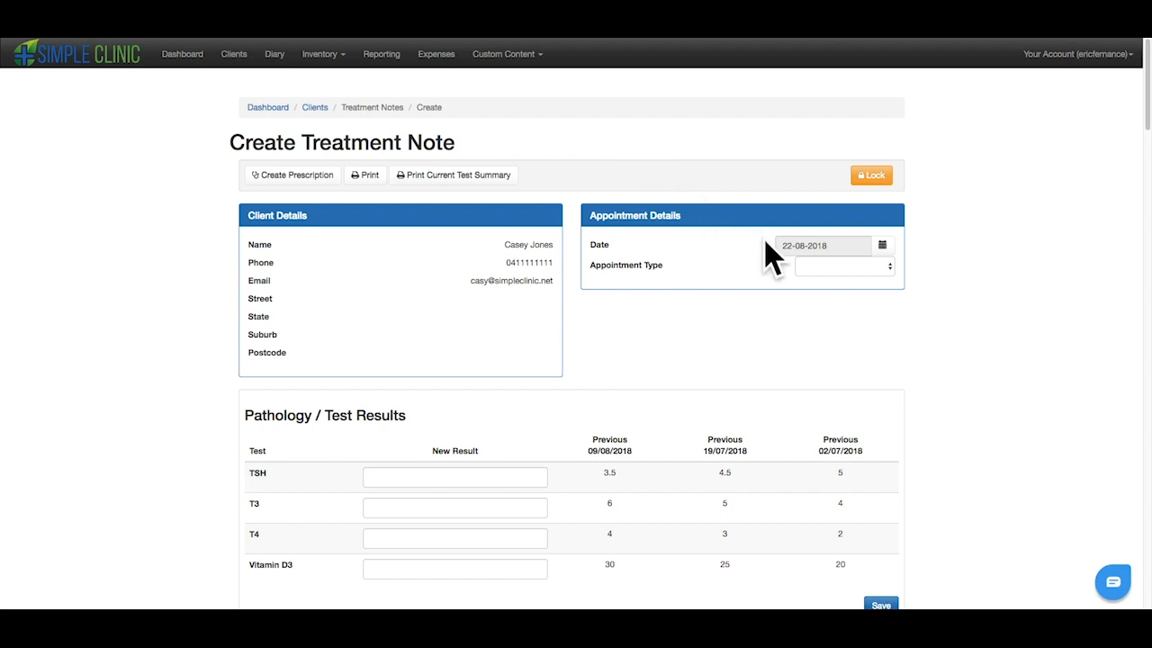
{"action": "left_click", "coordinate": [869, 270]}
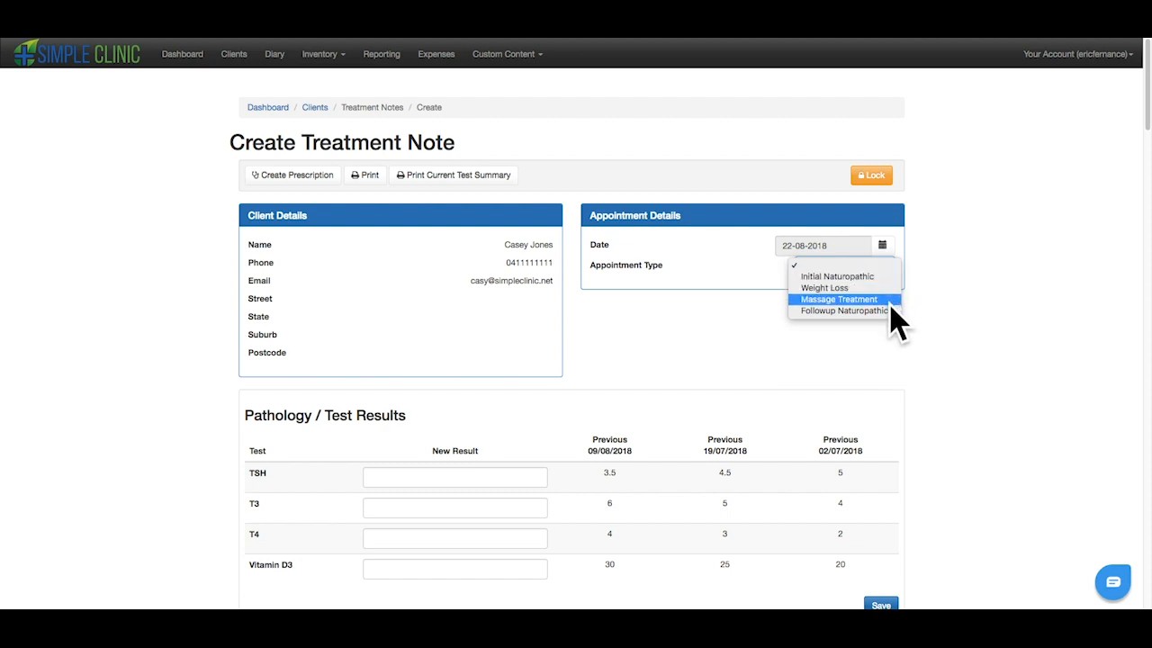
{"action": "left_click", "coordinate": [891, 311]}
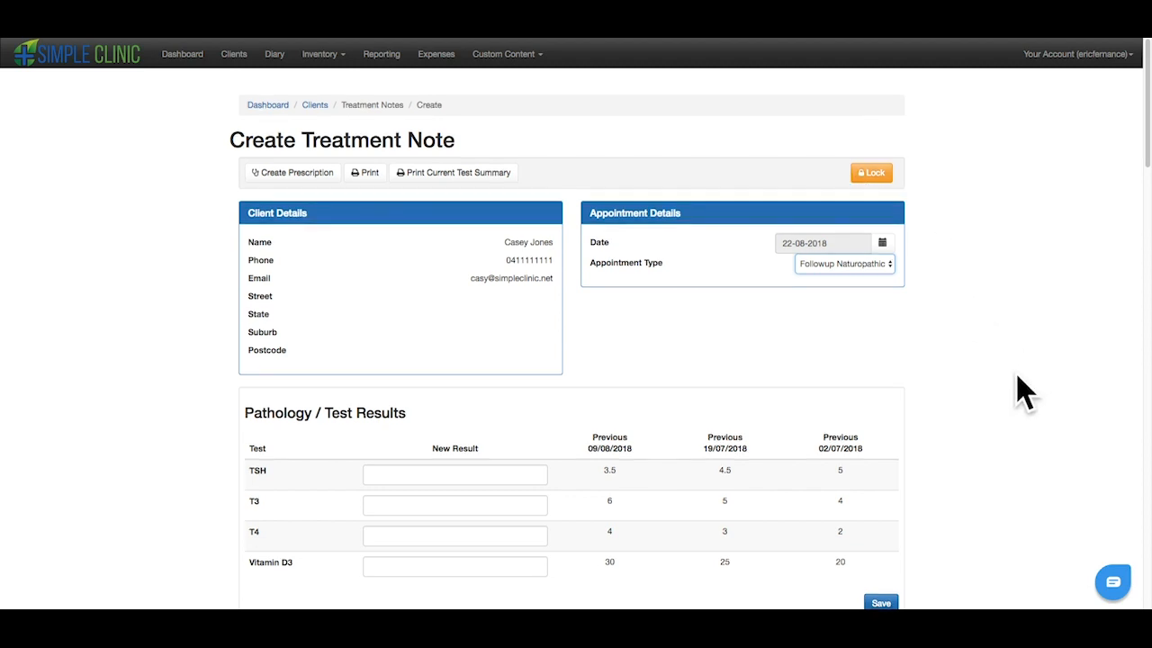
Examine the treatment note form, from the pathology results through the body system sections to Next Actions and File Uploads.
{"action": "scroll", "coordinate": [1014, 387], "scroll_direction": "down", "scroll_amount": 1}
{"action": "scroll", "coordinate": [1024, 391], "scroll_direction": "down", "scroll_amount": 1}
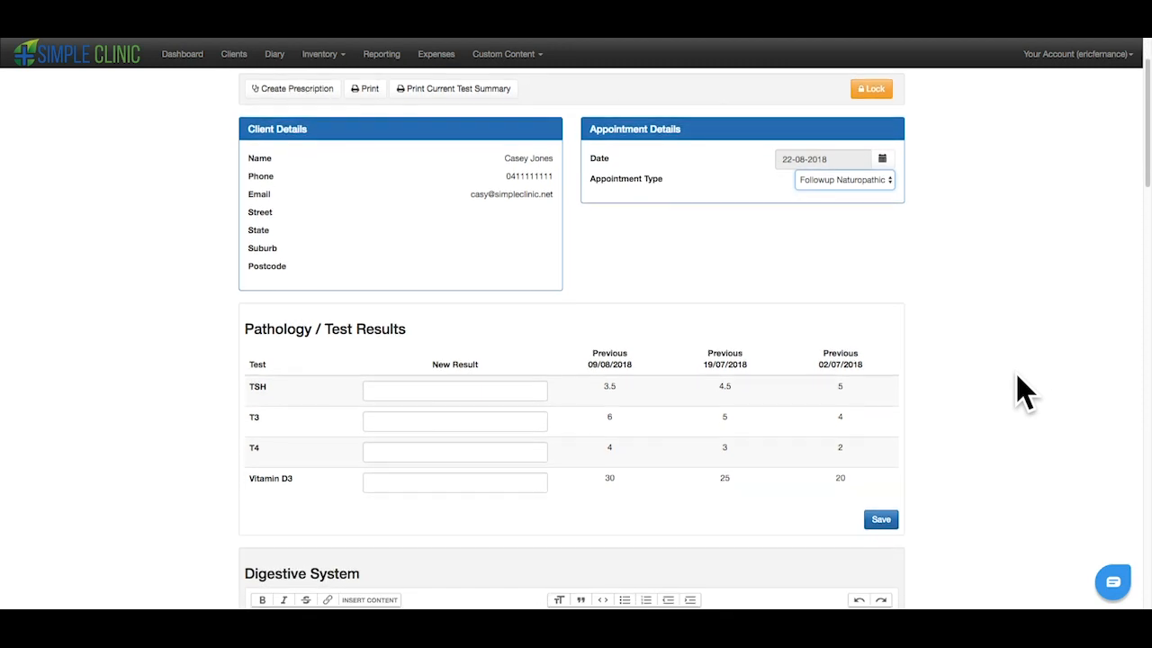
{"action": "scroll", "coordinate": [1024, 391], "scroll_direction": "down", "scroll_amount": 1}
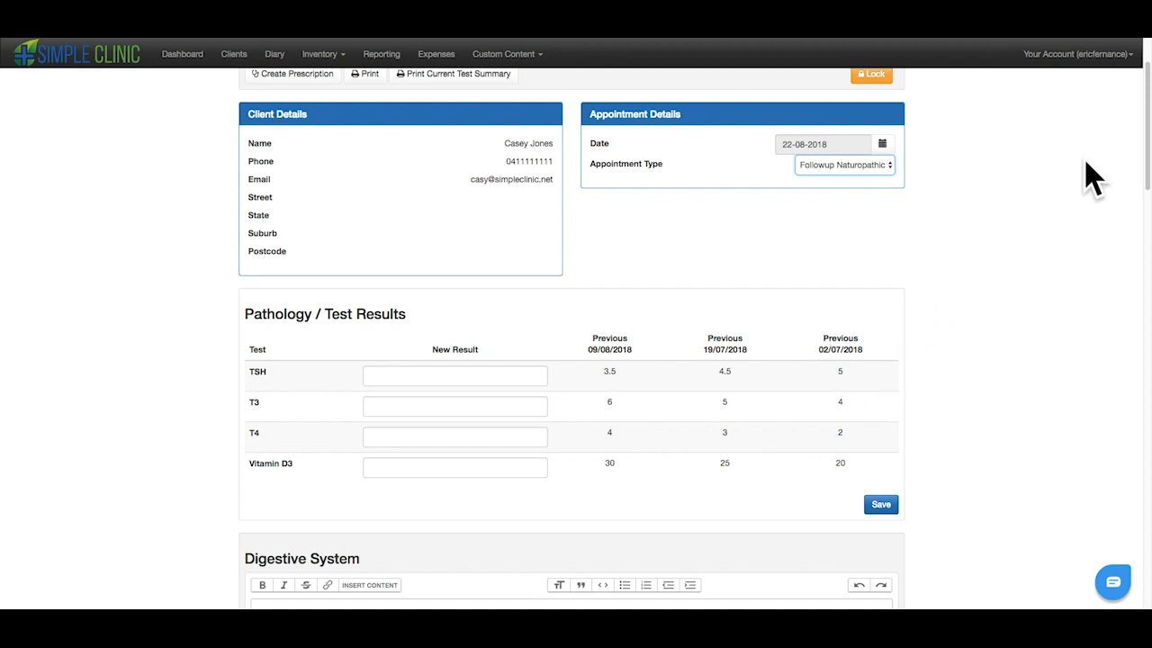
{"action": "left_click_drag", "start_coordinate": [1147, 134], "coordinate": [1147, 540]}
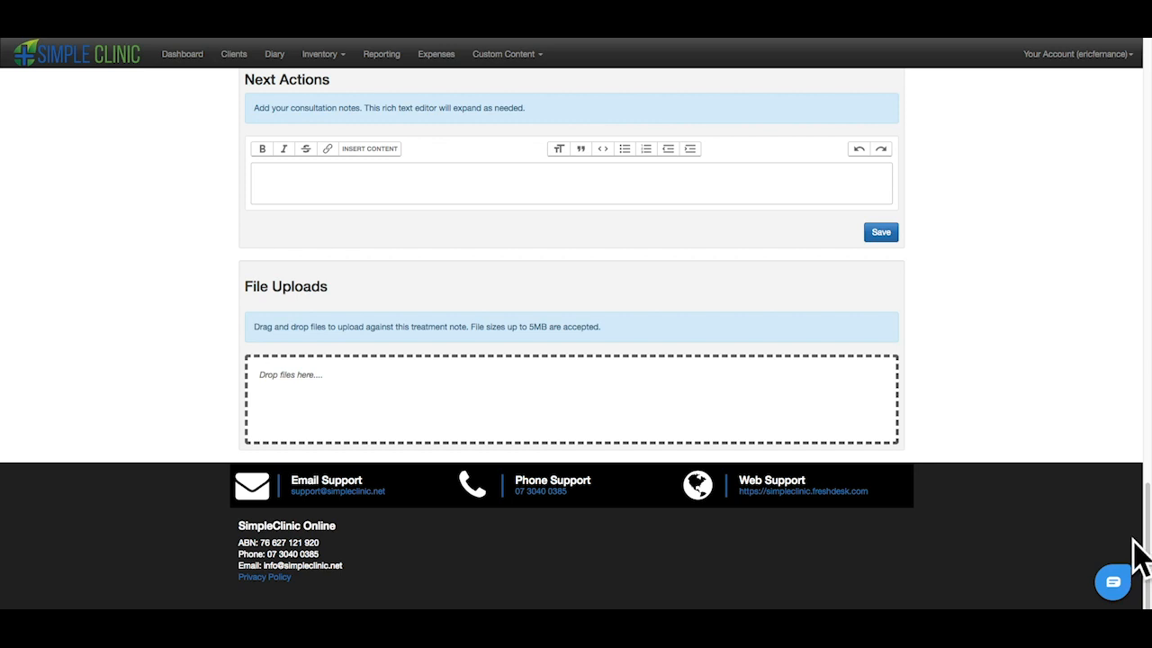
{"action": "left_click_drag", "start_coordinate": [1147, 546], "coordinate": [1147, 470]}
{"action": "scroll", "coordinate": [442, 289], "scroll_direction": "up", "scroll_amount": 10}
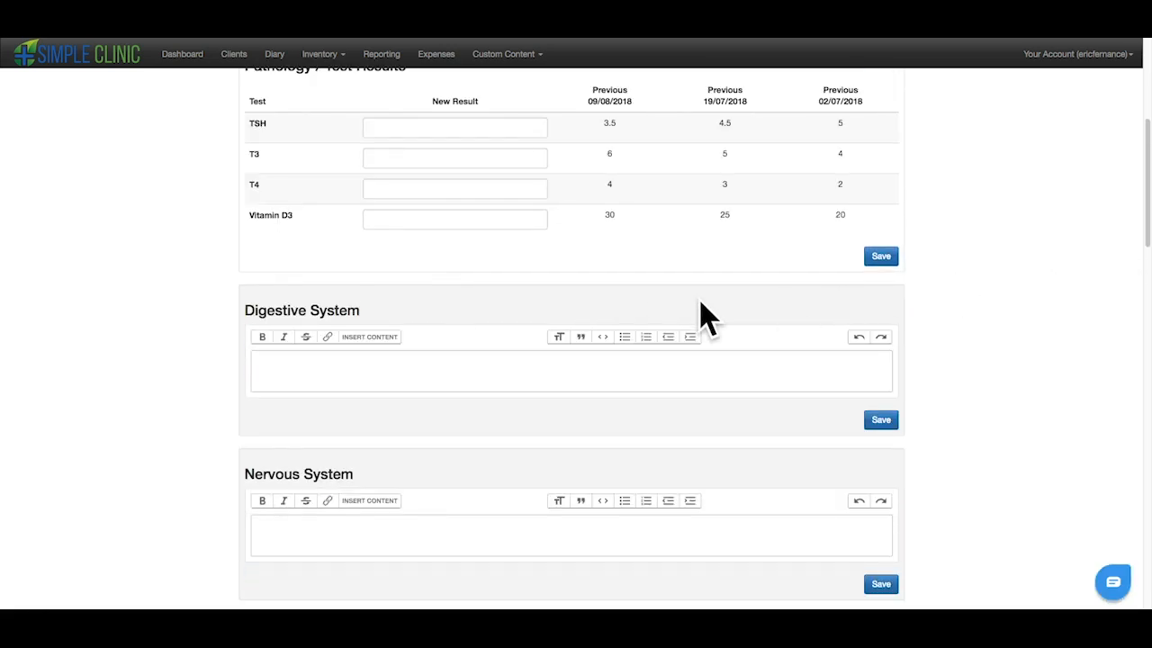
{"action": "scroll", "coordinate": [551, 335], "scroll_direction": "down", "scroll_amount": 1}
{"action": "scroll", "coordinate": [550, 335], "scroll_direction": "down", "scroll_amount": 2}
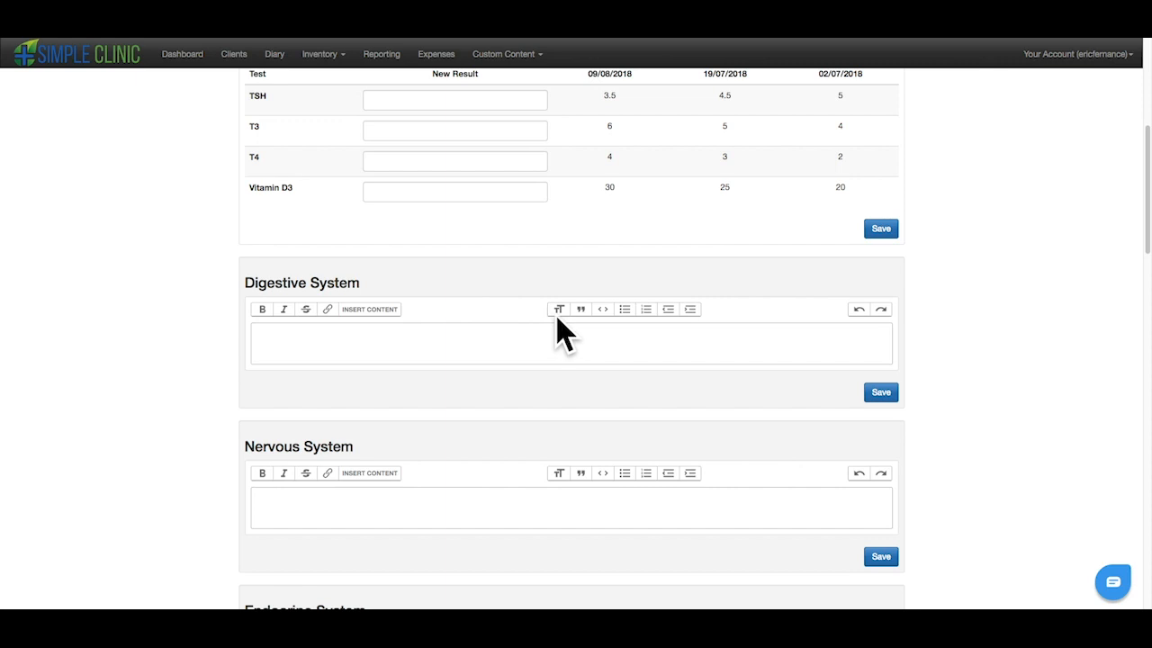
{"action": "left_click_drag", "start_coordinate": [1148, 177], "coordinate": [1149, 256]}
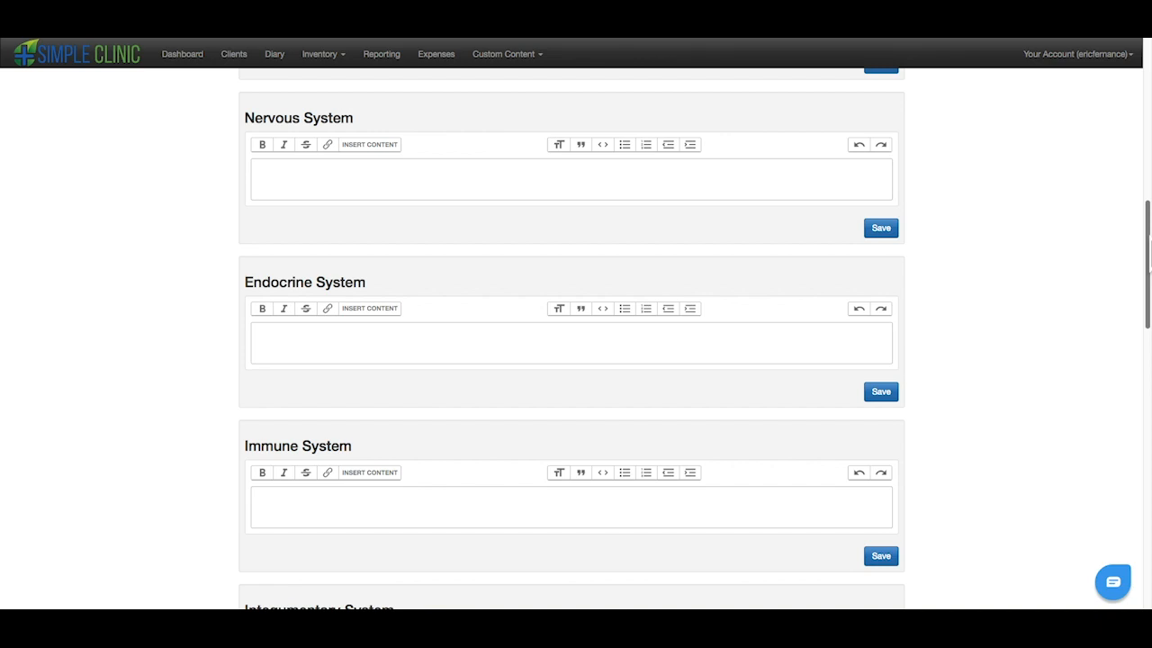
Under Digestive System, enter the client's first name followed by "is having regular bowel movements. They are formed and free of blood / mucus.".
{"action": "scroll", "coordinate": [1149, 254], "scroll_direction": "up", "scroll_amount": 5}
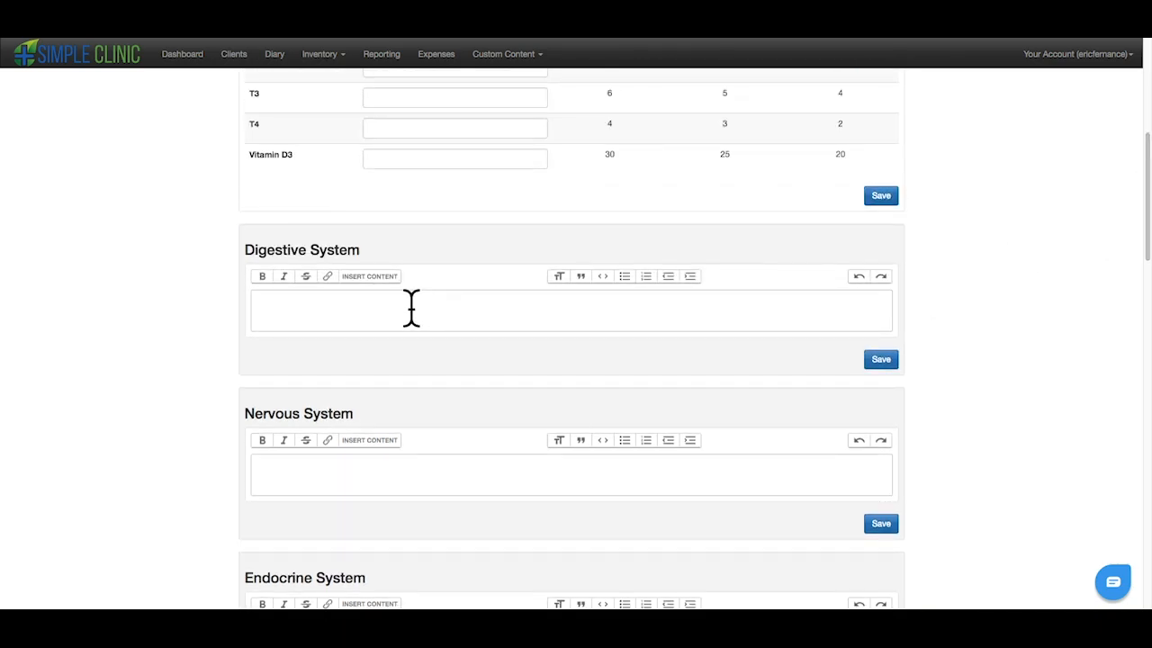
{"action": "left_click", "coordinate": [411, 309]}
{"action": "type", "text": "Casey is having regular bo"}
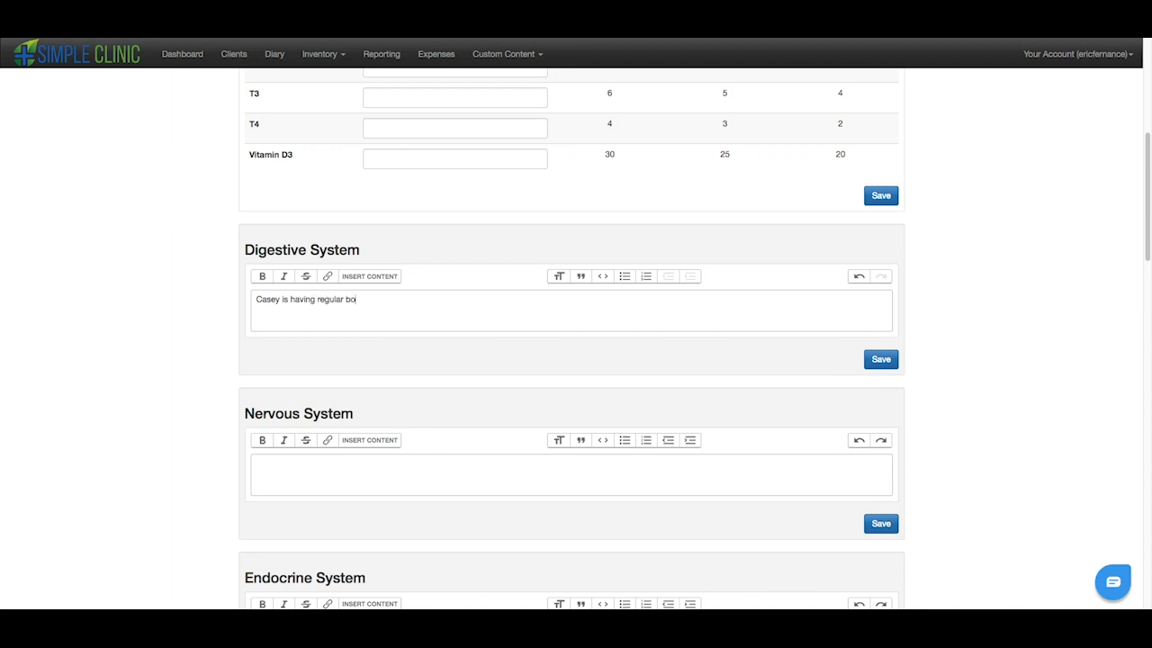
{"action": "type", "text": "wel movements.  They are formed and free of blood"}
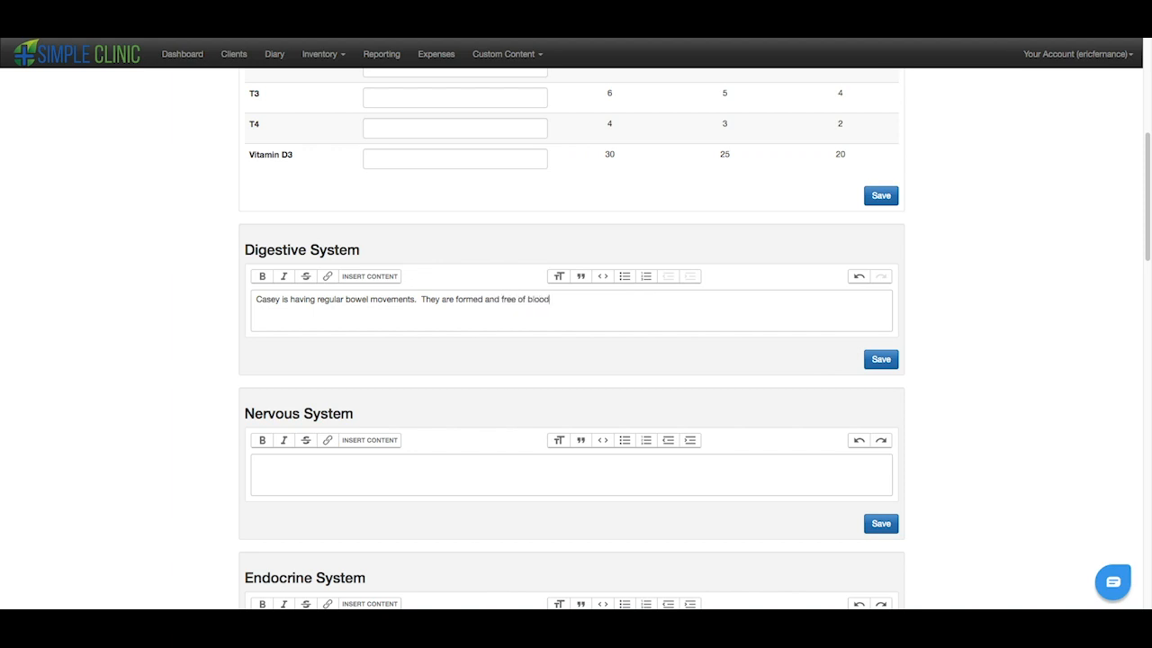
{"action": "type", "text": " / mucus"}
Expand the Digestive System text box by adding several blank lines below the text, and remove them again.
{"action": "key", "text": "Return"}
{"action": "key", "text": "Return"}
{"action": "key", "text": "Return"}
{"action": "key", "text": "Return"}
{"action": "key", "text": "Return"}
{"action": "key", "text": "Return"}
{"action": "key", "text": "Return"}
{"action": "key", "text": "Return"}
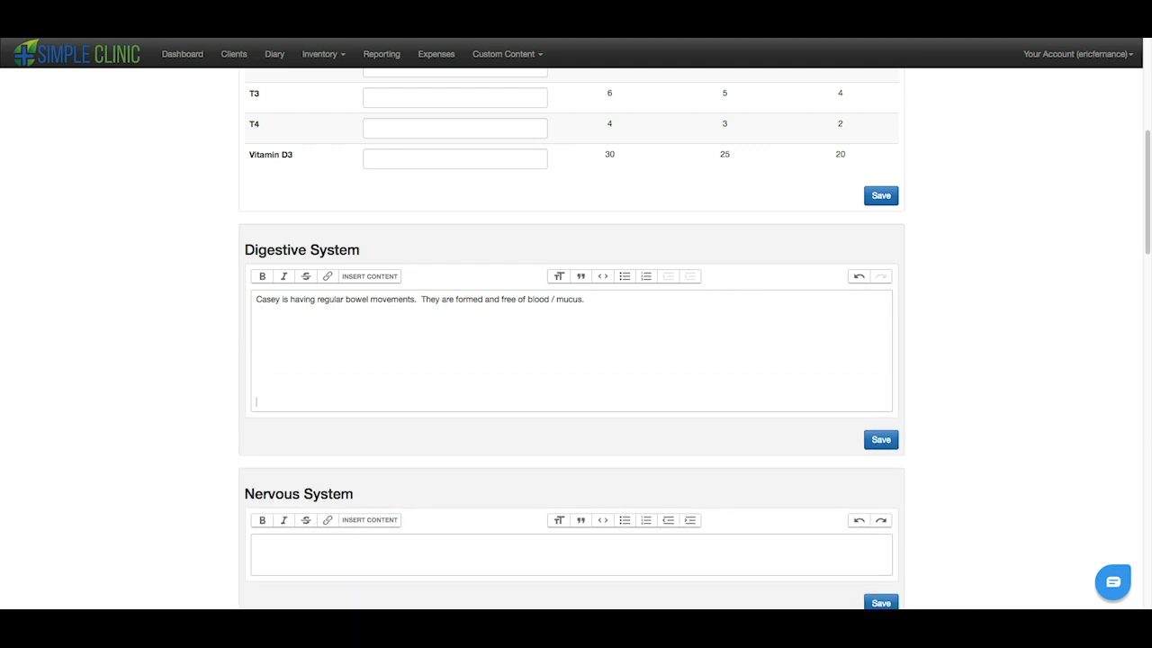
{"action": "key", "text": "BackSpace"}
{"action": "key", "text": "BackSpace"}
{"action": "key", "text": "BackSpace"}
{"action": "key", "text": "BackSpace"}
{"action": "key", "text": "BackSpace"}
{"action": "key", "text": "BackSpace"}
{"action": "key", "text": "BackSpace"}
{"action": "key", "text": "BackSpace"}
In the Digestive System note, make the client's first name bold and the word "regular" italic.
{"action": "double_click", "coordinate": [262, 300]}
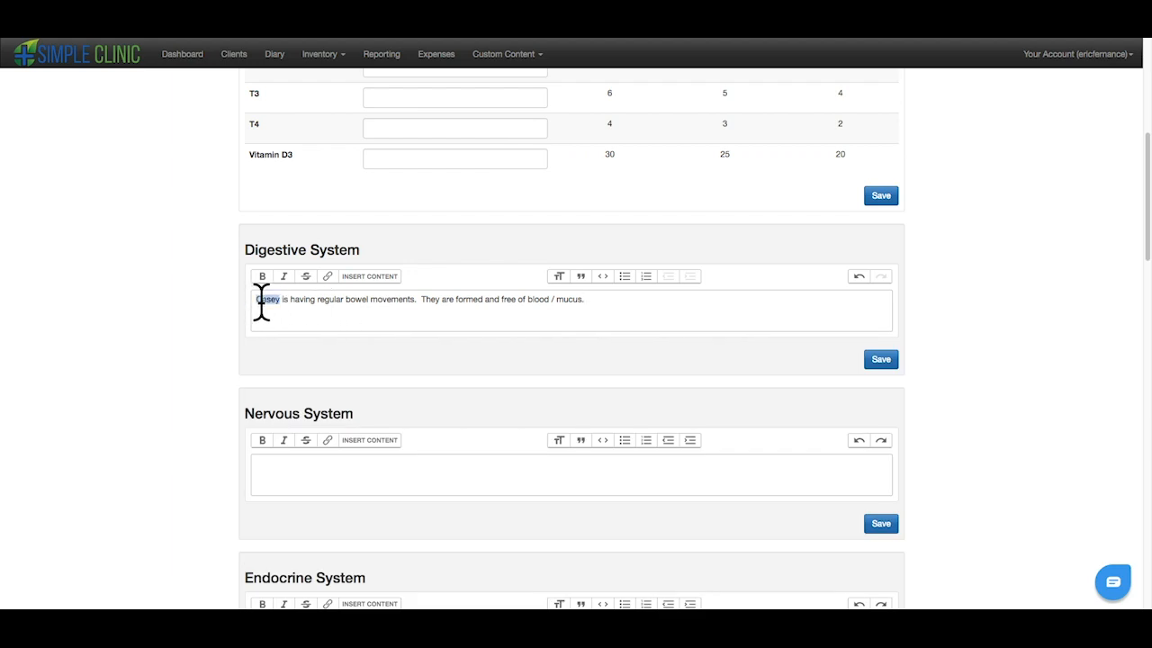
{"action": "left_click", "coordinate": [262, 276]}
{"action": "double_click", "coordinate": [332, 300]}
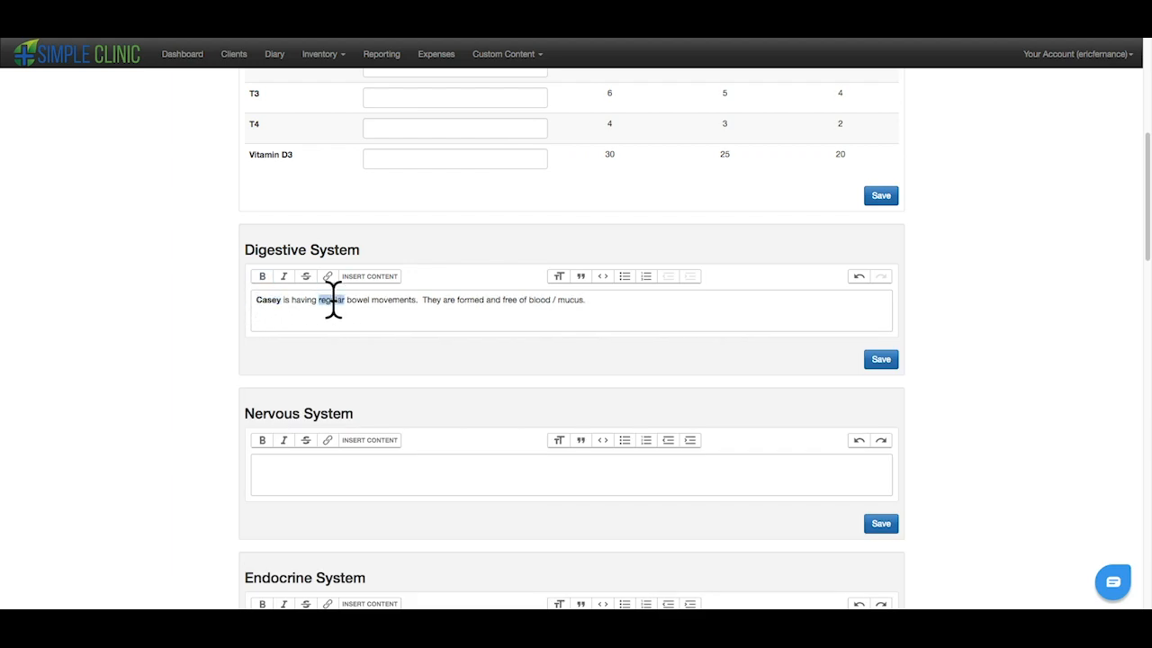
{"action": "key", "text": "ctrl+i"}
Below the Digestive System sentence, add the separate lines "Formed", "3 times per day" and "no blood".
{"action": "left_click", "coordinate": [716, 308]}
{"action": "key", "text": "Return"}
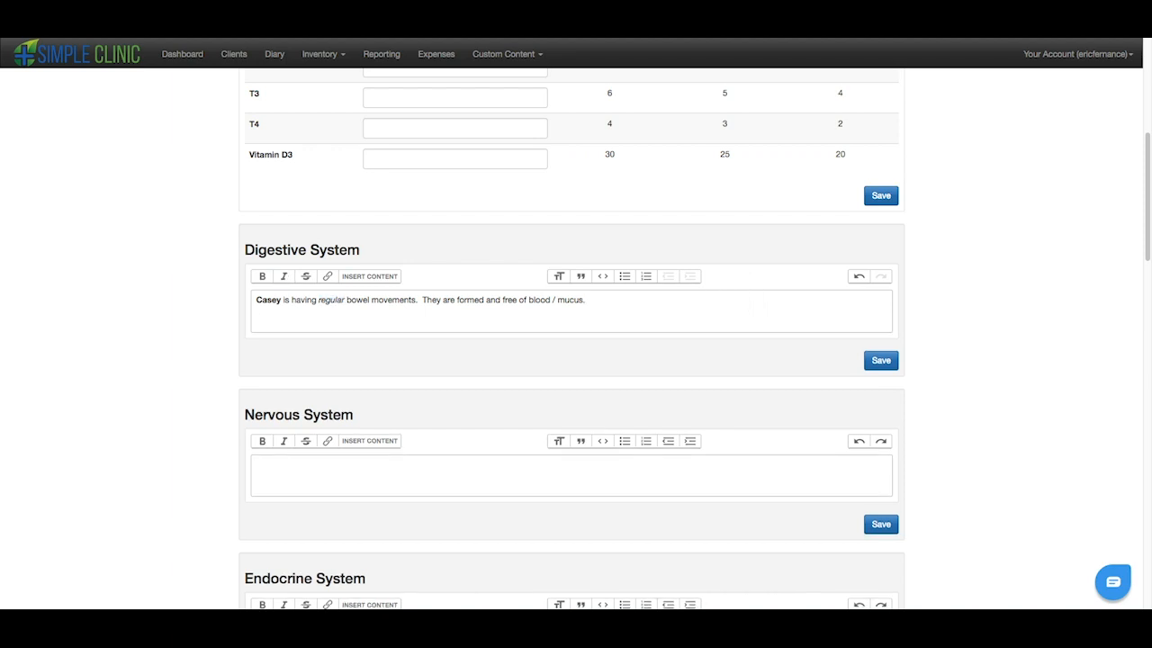
{"action": "type", "text": "Formed"}
{"action": "key", "text": "Return"}
{"action": "type", "text": "3 t"}
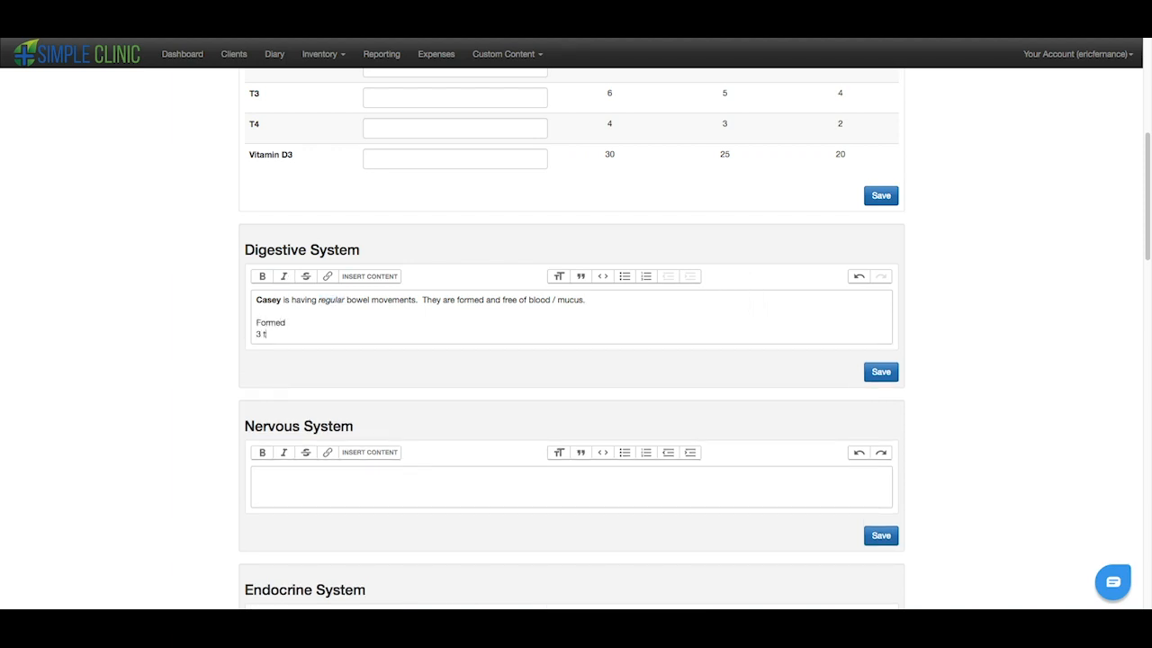
{"action": "type", "text": "imes per day"}
{"action": "key", "text": "Return"}
{"action": "type", "text": "n"}
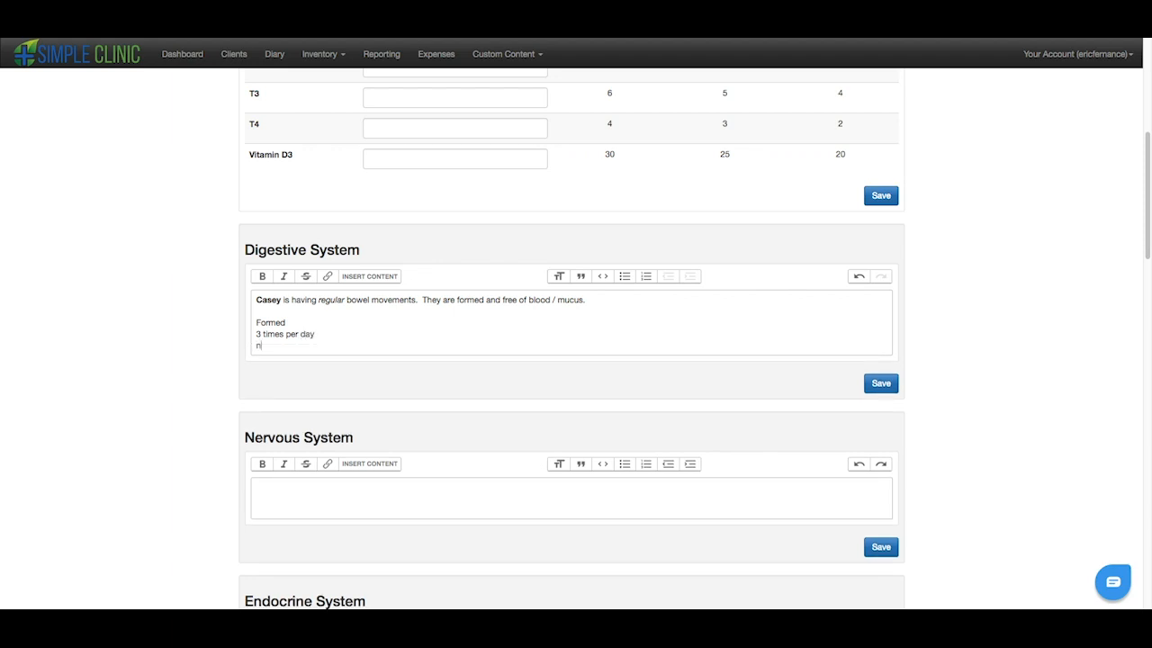
{"action": "type", "text": "o blood"}
Turn the three short lines in the Digestive System note into a bulleted list.
{"action": "left_click", "coordinate": [256, 322], "text": "shift"}
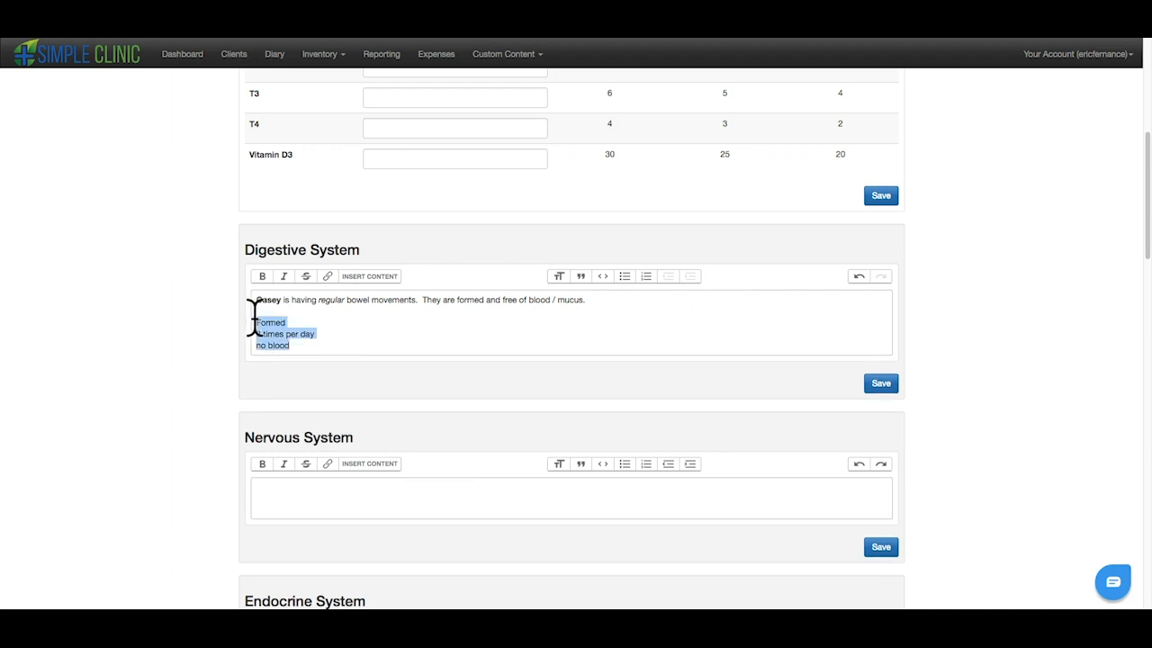
{"action": "left_click", "coordinate": [624, 277]}
{"action": "left_click", "coordinate": [472, 345]}
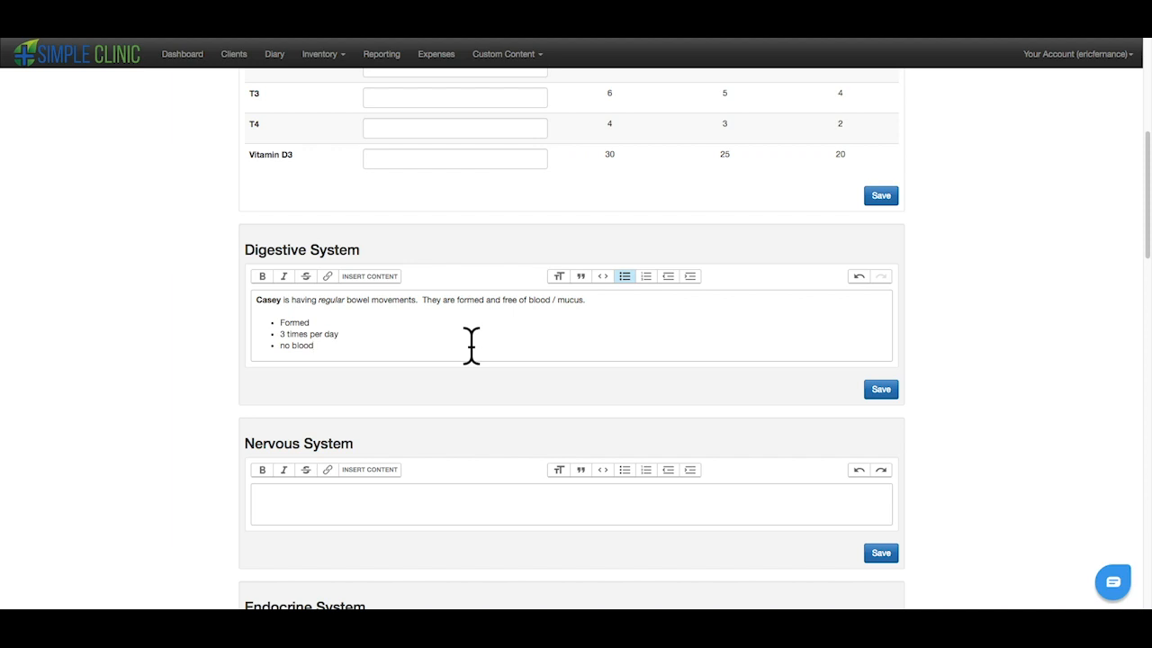
Look at which content blocks can be inserted into the Digestive System note, without inserting any.
{"action": "left_click", "coordinate": [380, 277]}
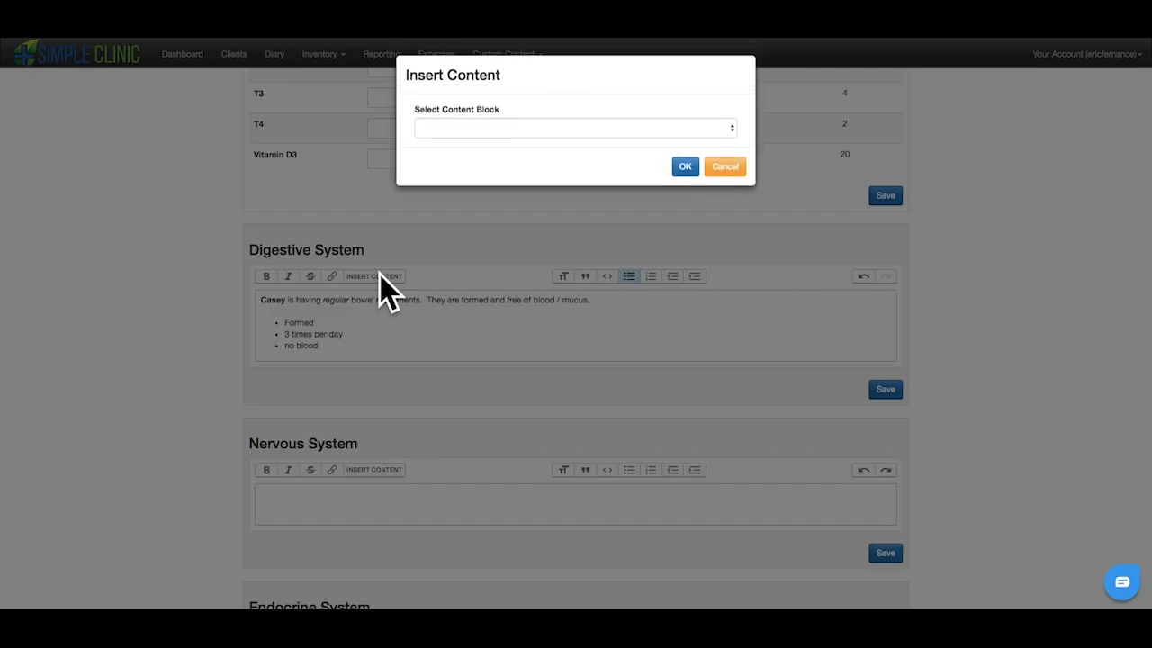
{"action": "left_click", "coordinate": [584, 132]}
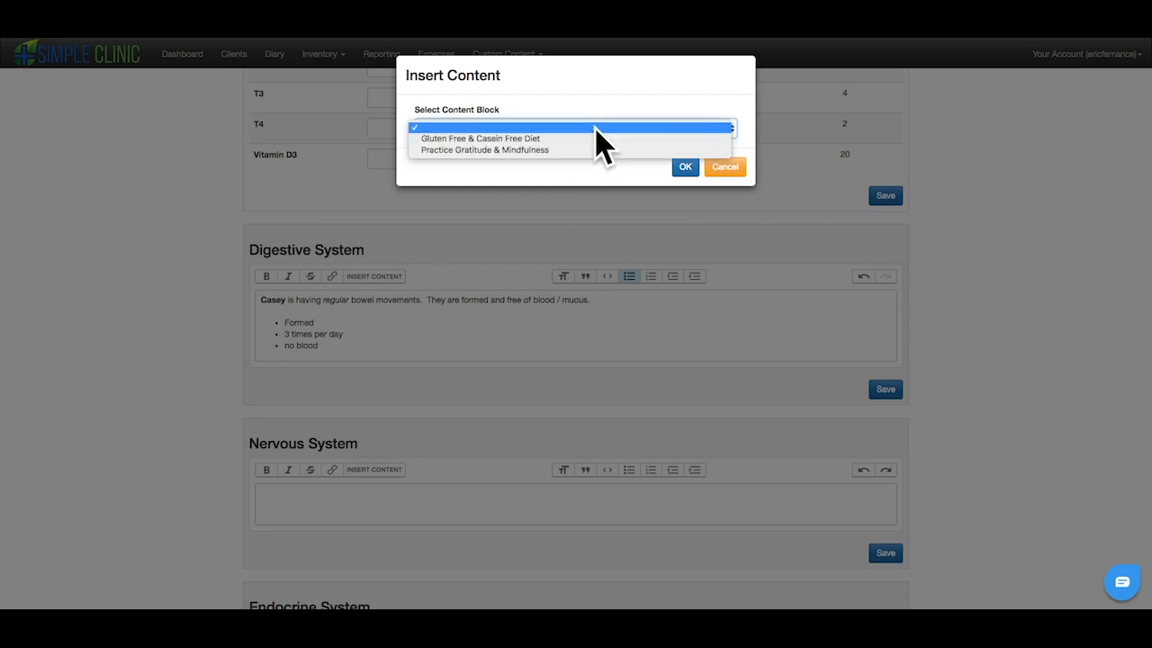
{"action": "left_click", "coordinate": [644, 96]}
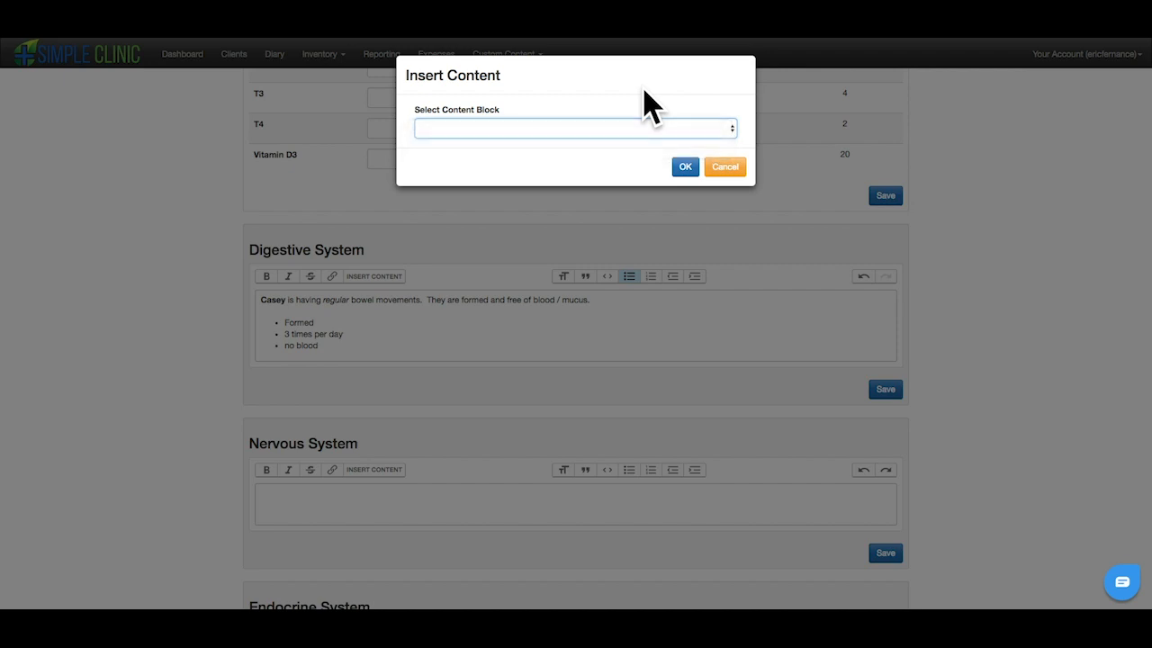
{"action": "left_click", "coordinate": [727, 168]}
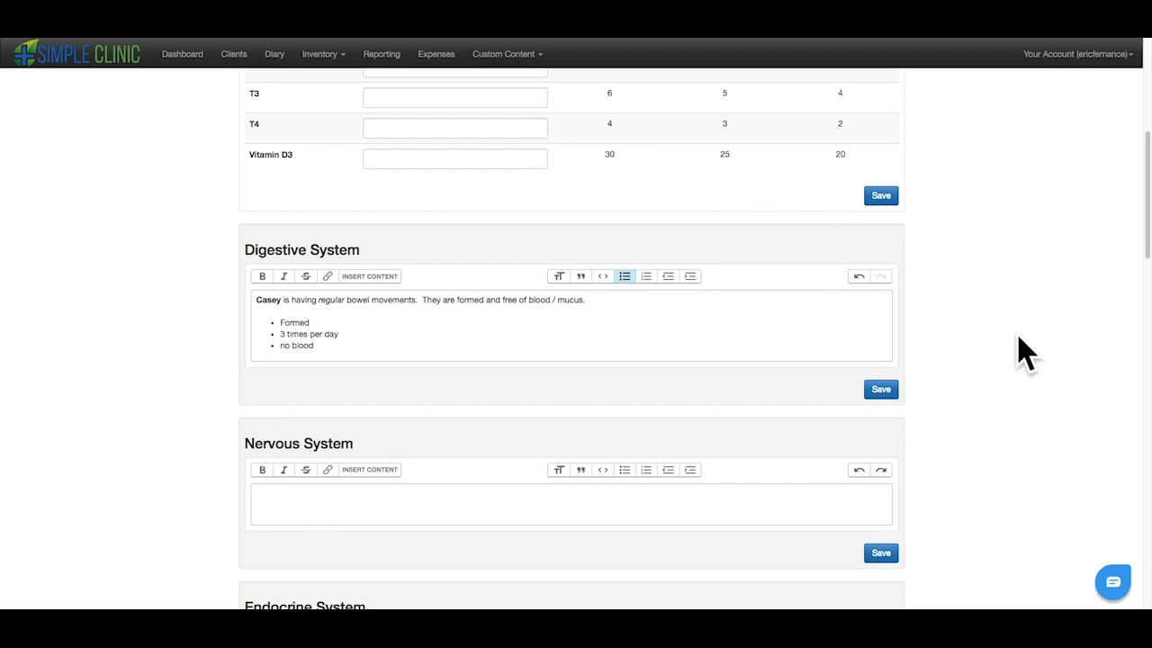
Create a prescription for the client from this treatment note.
{"action": "scroll", "coordinate": [1021, 351], "scroll_direction": "down", "scroll_amount": 1}
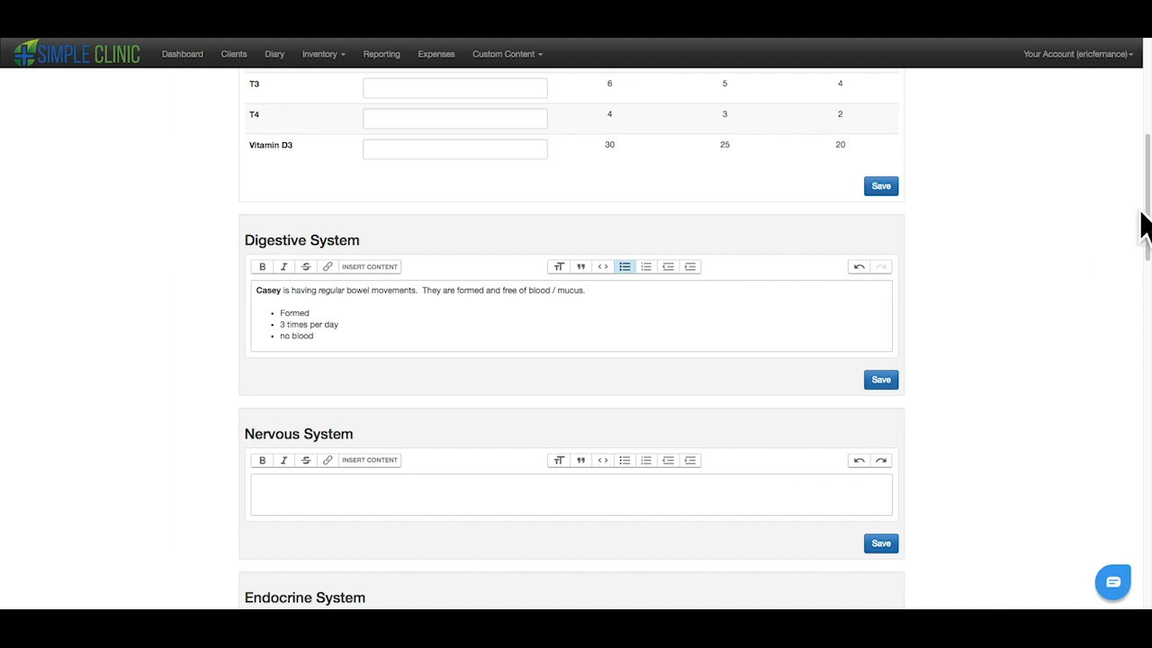
{"action": "left_click_drag", "start_coordinate": [1148, 223], "coordinate": [1148, 129]}
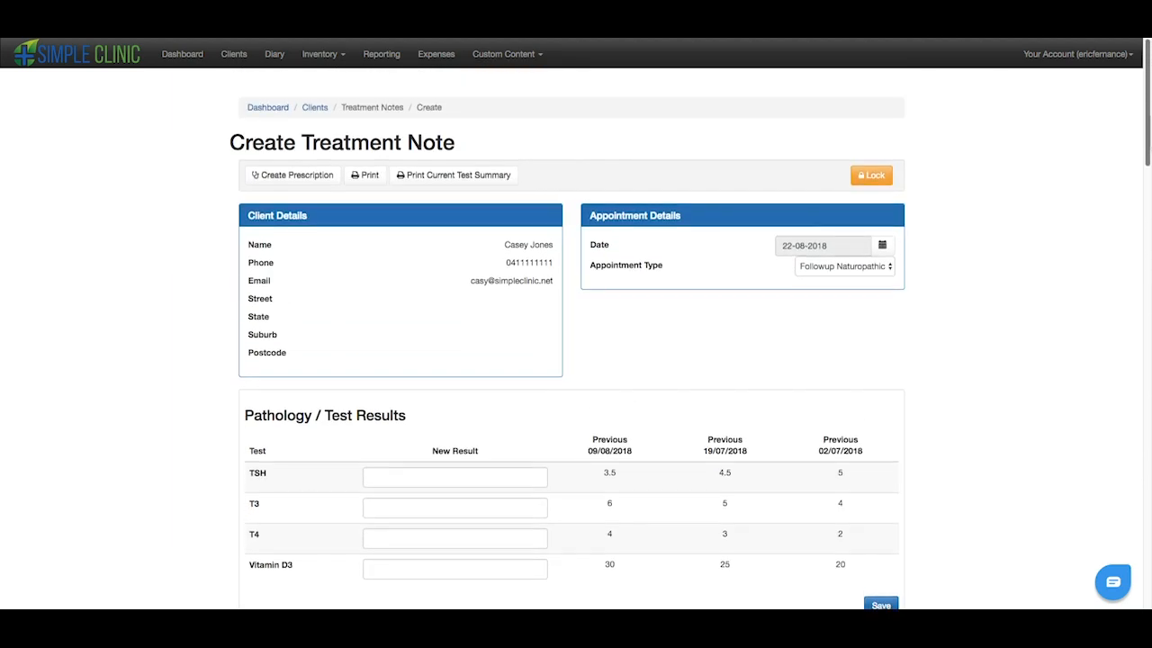
{"action": "left_click", "coordinate": [286, 178]}
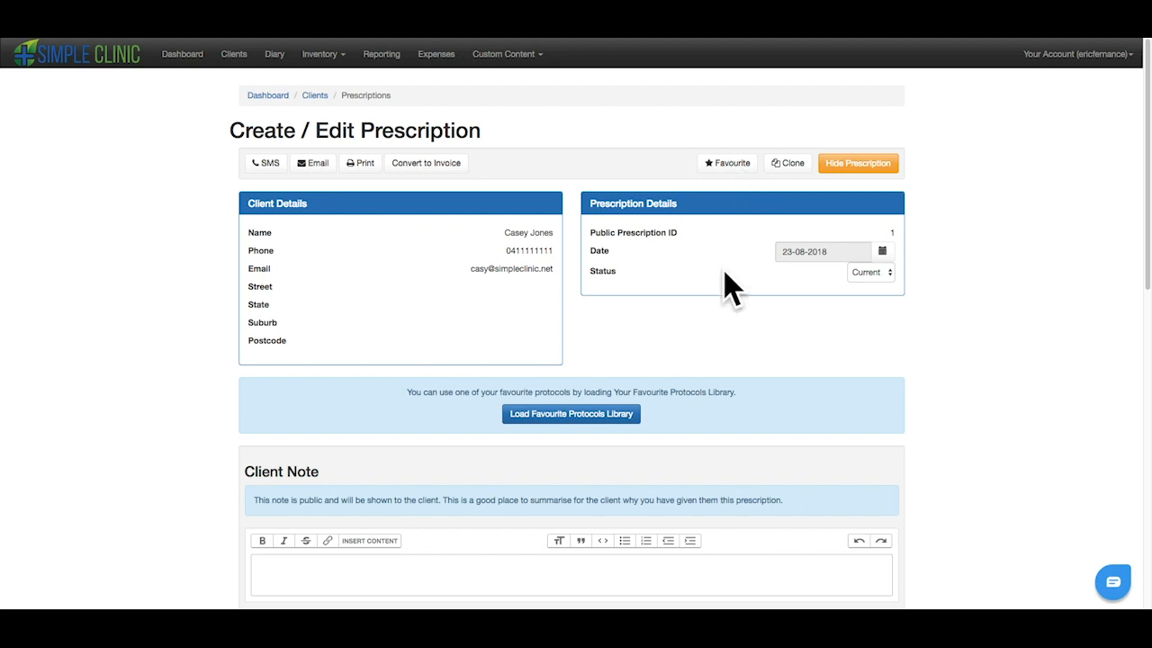
Check the favourite protocols library without using a protocol, and look through the prescription's note, dietary, lifestyle and supplement sections.
{"action": "left_click", "coordinate": [584, 417]}
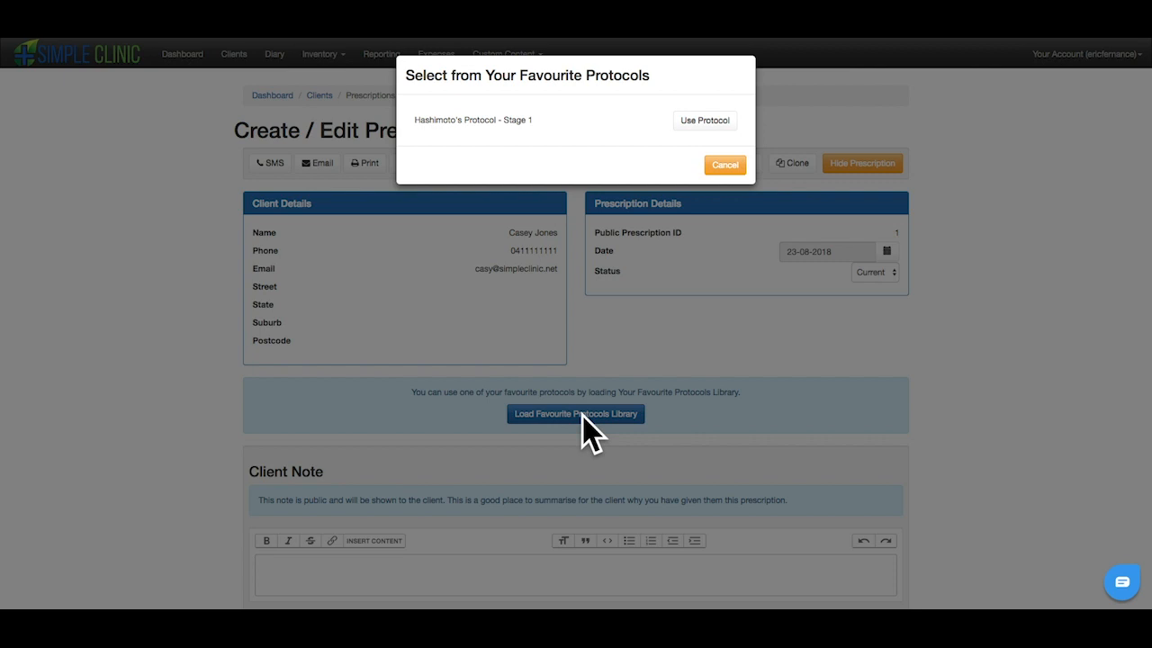
{"action": "left_click", "coordinate": [725, 166]}
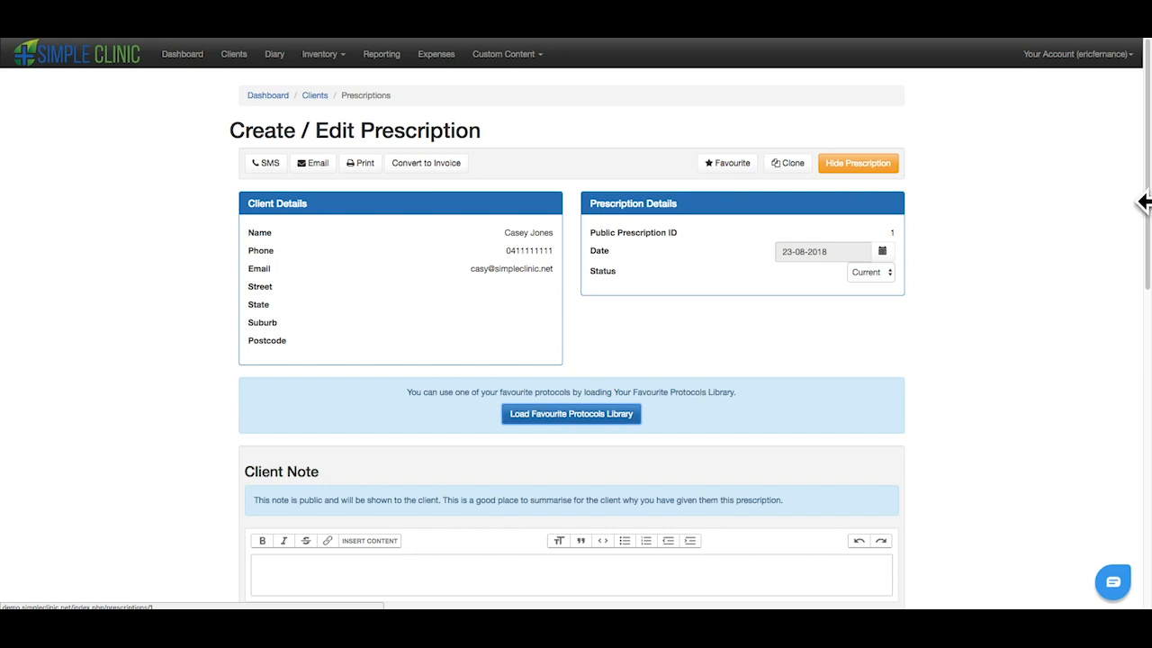
{"action": "scroll", "coordinate": [1148, 200], "scroll_direction": "down", "scroll_amount": 7}
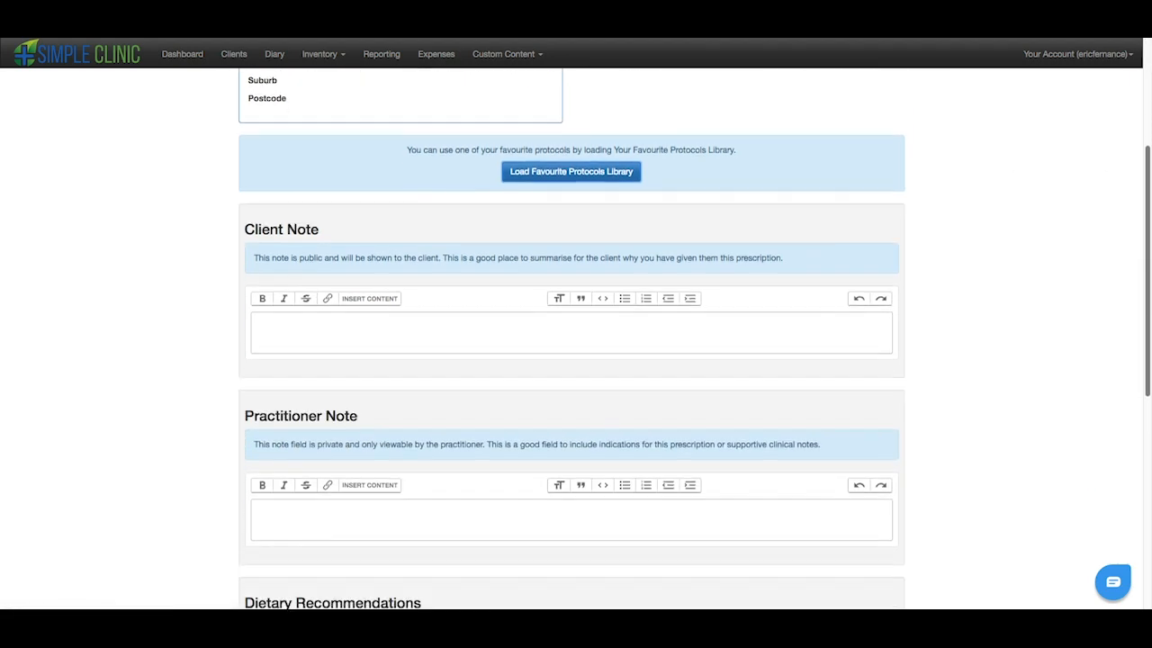
{"action": "scroll", "coordinate": [576, 338], "scroll_direction": "down", "scroll_amount": 3}
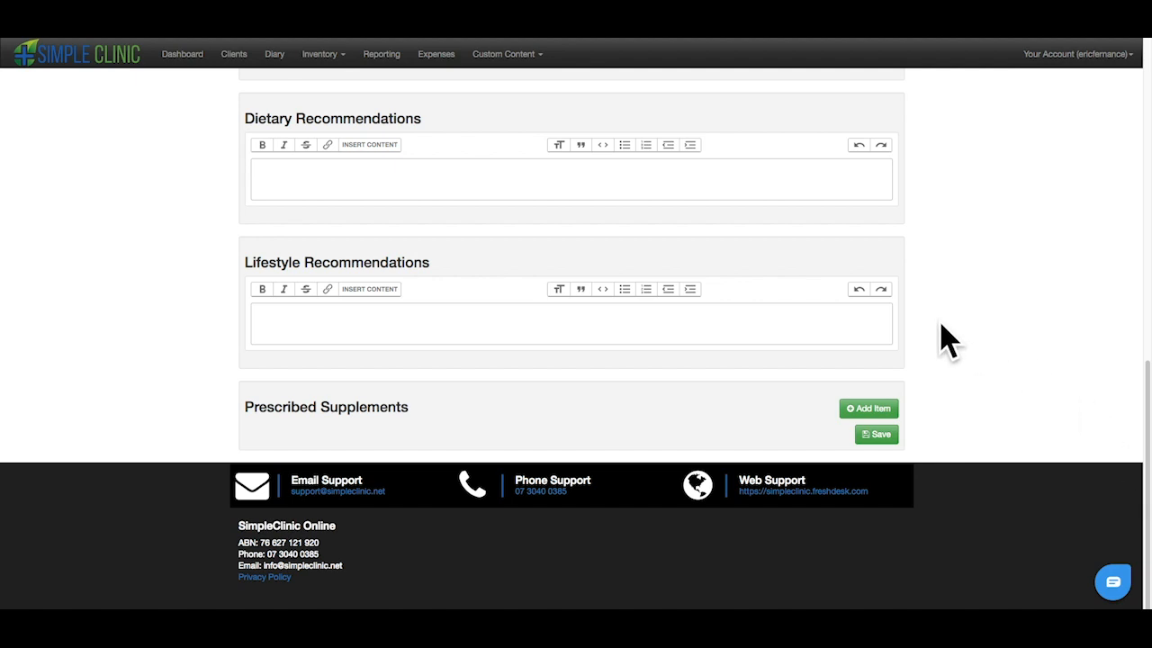
{"action": "scroll", "coordinate": [946, 335], "scroll_direction": "up", "scroll_amount": 1}
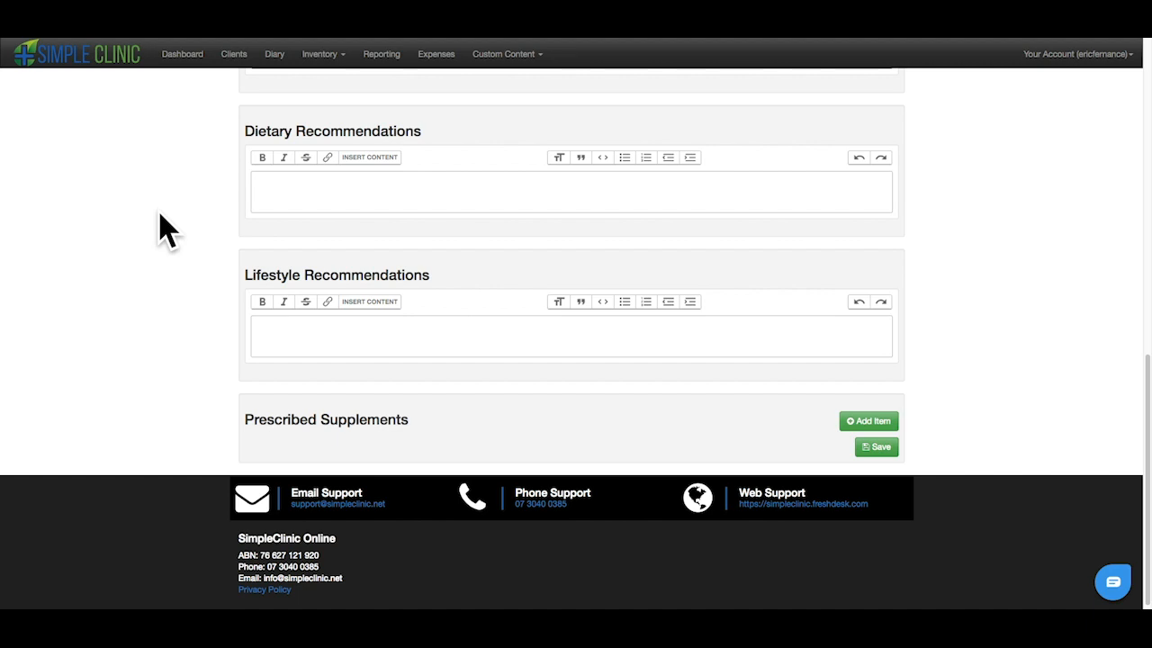
{"action": "scroll", "coordinate": [167, 232], "scroll_direction": "up", "scroll_amount": 5}
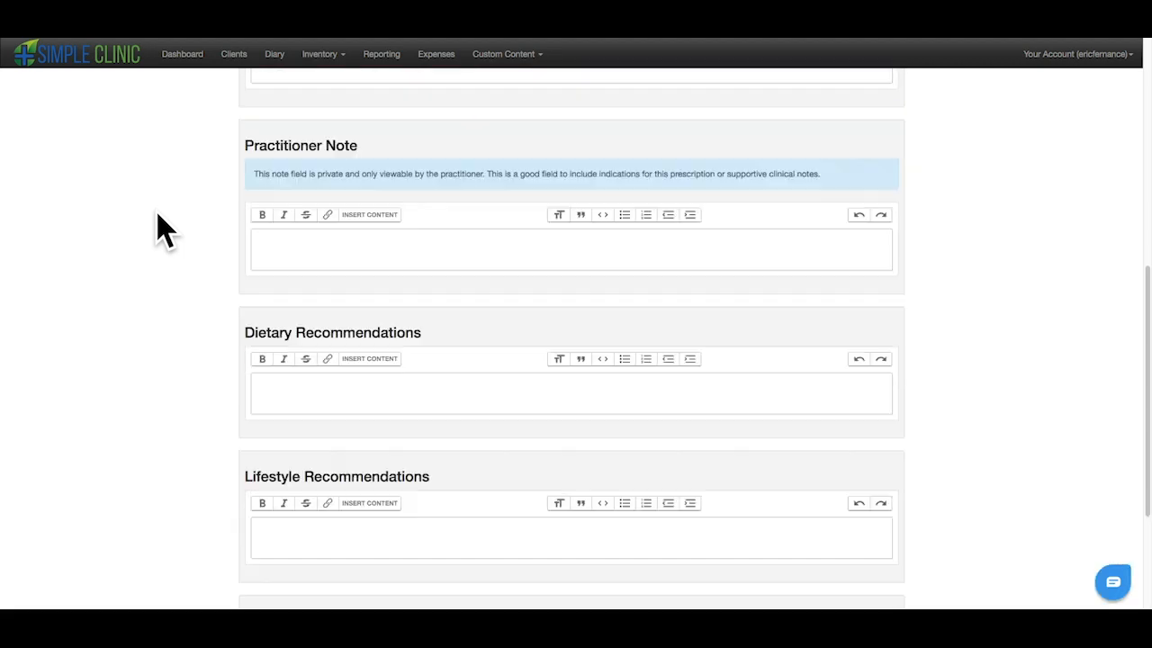
{"action": "scroll", "coordinate": [164, 232], "scroll_direction": "up", "scroll_amount": 2}
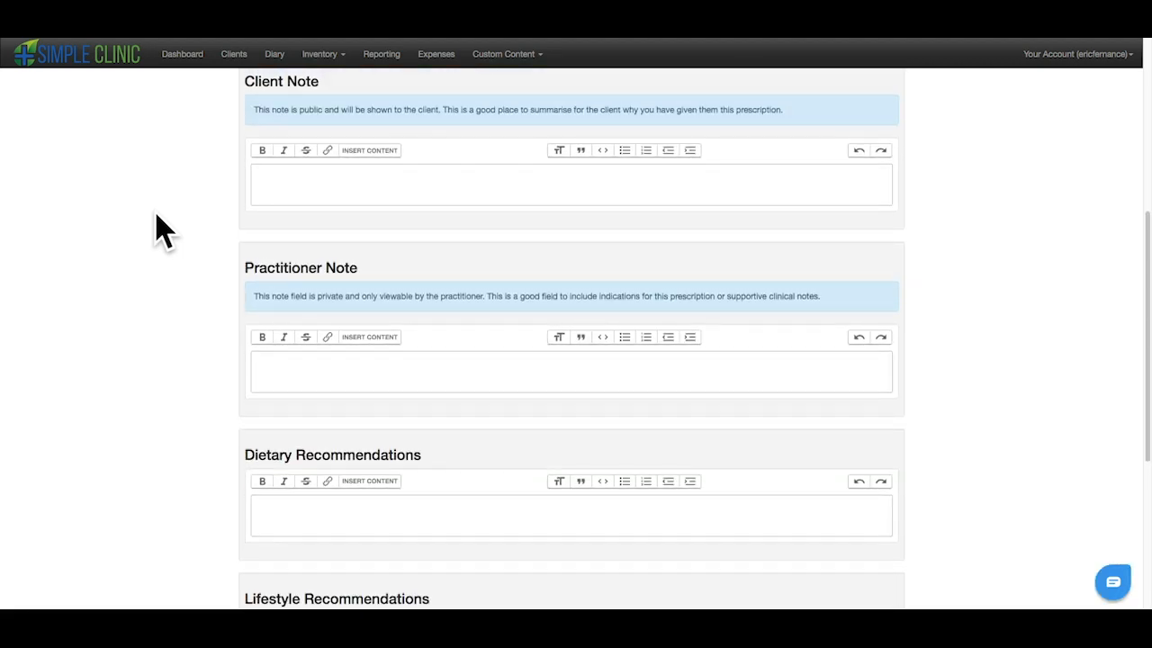
{"action": "scroll", "coordinate": [165, 232], "scroll_direction": "up", "scroll_amount": 1}
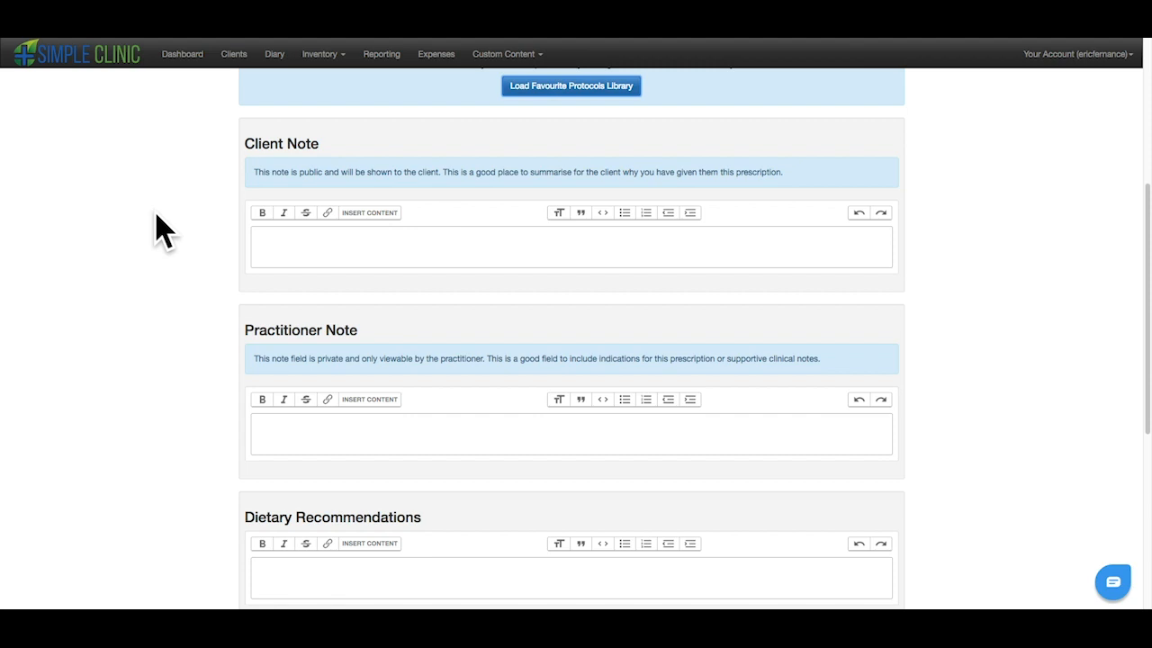
In the prescription's Client Note, write "This is stage 1 of your treatment program. We are working on modulating your immune system.".
{"action": "left_click", "coordinate": [283, 238]}
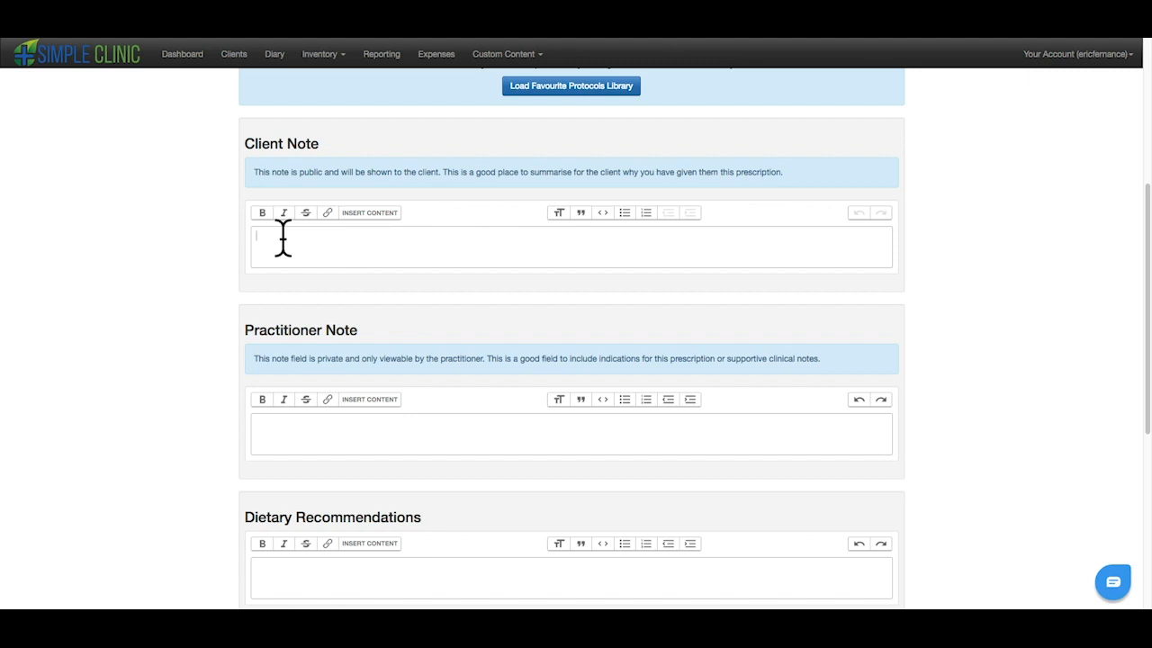
{"action": "type", "text": "This is stage 1 of your"}
{"action": "key", "text": "BackSpace"}
{"action": "key", "text": "BackSpace"}
{"action": "type", "text": "our treatment program.  We are"}
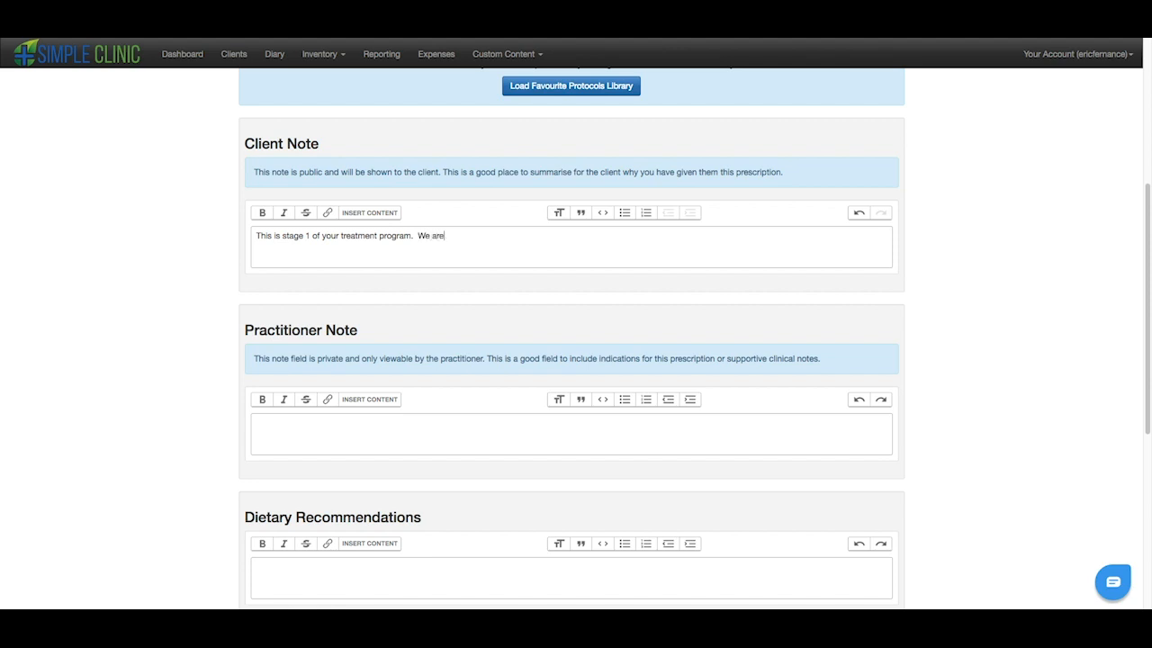
{"action": "type", "text": " working on modulating your immu"}
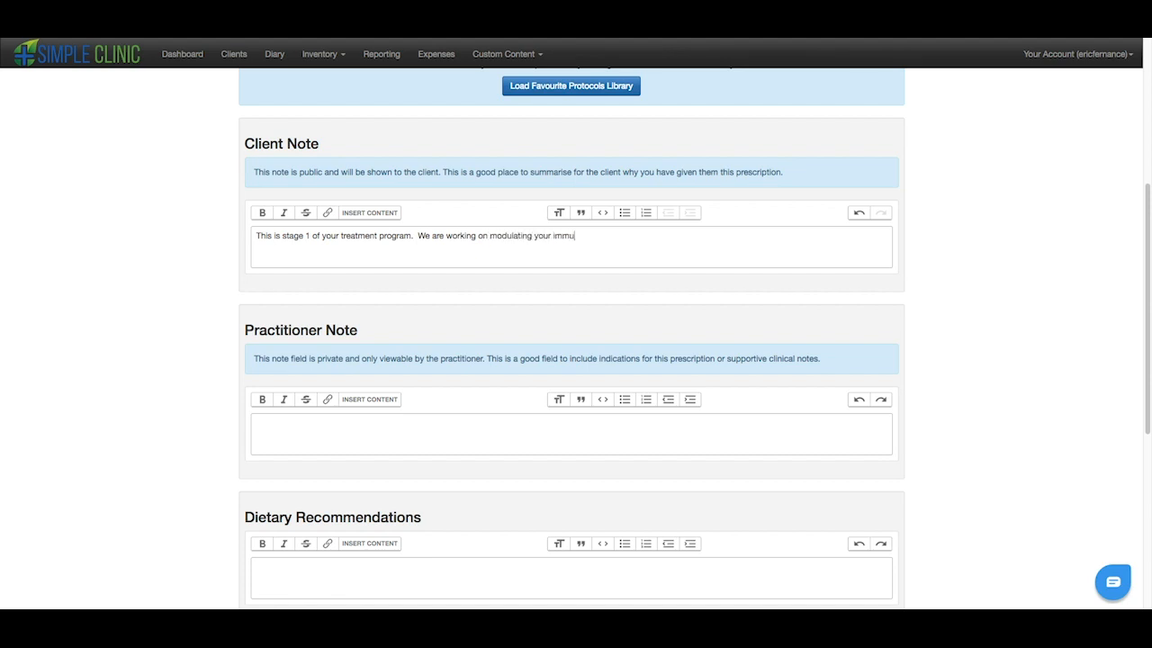
{"action": "type", "text": "ne system."}
In the Practitioner Note, write "Standard hashimoto's protocol. We are working on immune system due to elevated eosinophils in live blood analysis.".
{"action": "left_click", "coordinate": [311, 428]}
{"action": "left_click", "coordinate": [312, 427]}
{"action": "type", "text": "Standard hash"}
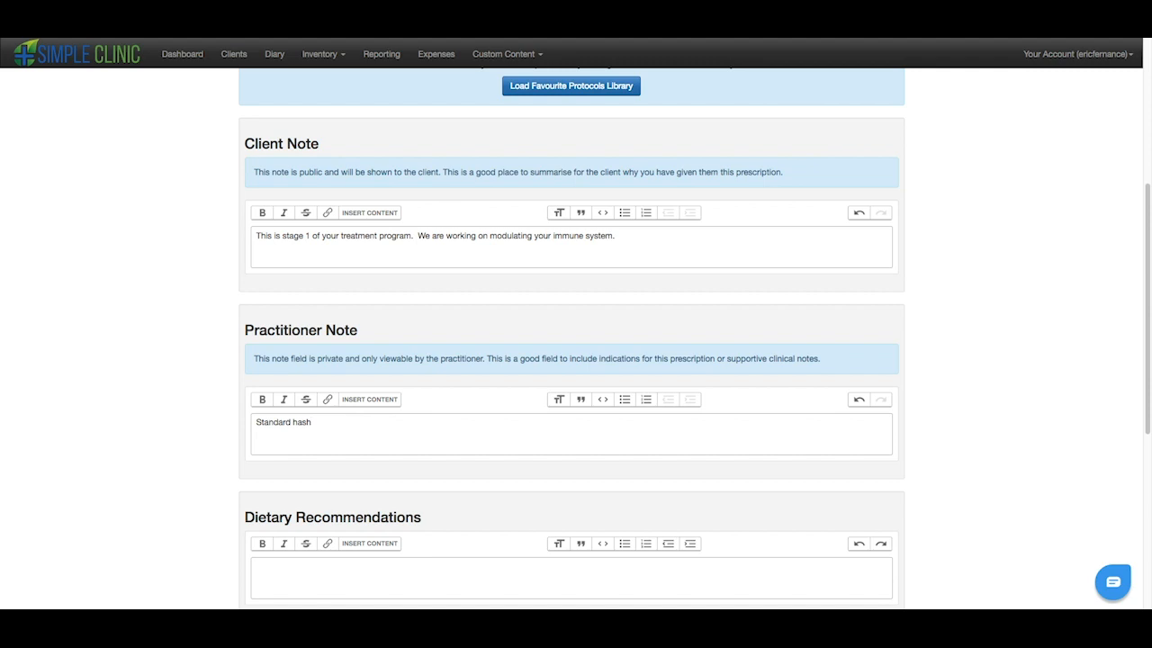
{"action": "type", "text": "imoto's protocol.  We are working n"}
{"action": "key", "text": "BackSpace"}
{"action": "key", "text": "BackSpace"}
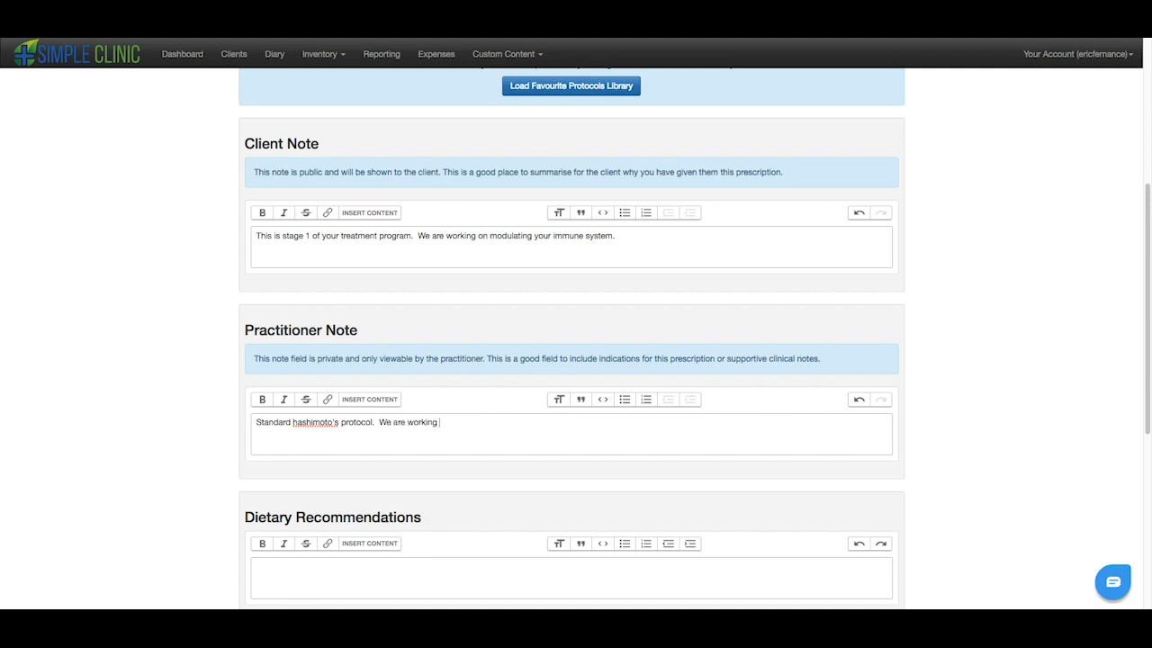
{"action": "type", "text": "on immune system due to elevated"}
{"action": "key", "text": "BackSpace"}
{"action": "key", "text": "BackSpace"}
{"action": "key", "text": "BackSpace"}
{"action": "key", "text": "BackSpace"}
{"action": "key", "text": "BackSpace"}
{"action": "type", "text": "vate"}
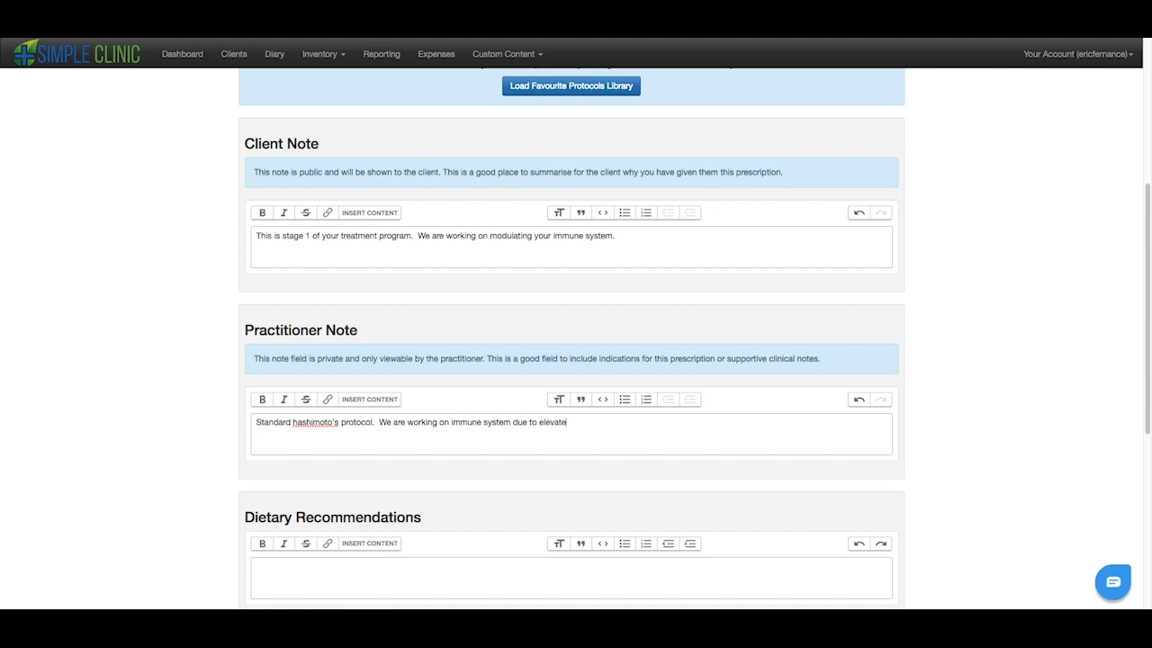
{"action": "type", "text": "d eosinophil"}
{"action": "type", "text": "s in the"}
{"action": "key", "text": "BackSpace"}
{"action": "key", "text": "BackSpace"}
{"action": "key", "text": "BackSpace"}
{"action": "key", "text": "BackSpace"}
{"action": "type", "text": ". Ige bl"}
{"action": "key", "text": "BackSpace"}
{"action": "key", "text": "BackSpace"}
{"action": "key", "text": "BackSpace"}
{"action": "key", "text": "BackSpace"}
{"action": "key", "text": "BackSpace"}
{"action": "type", "text": "live blood analysis."}
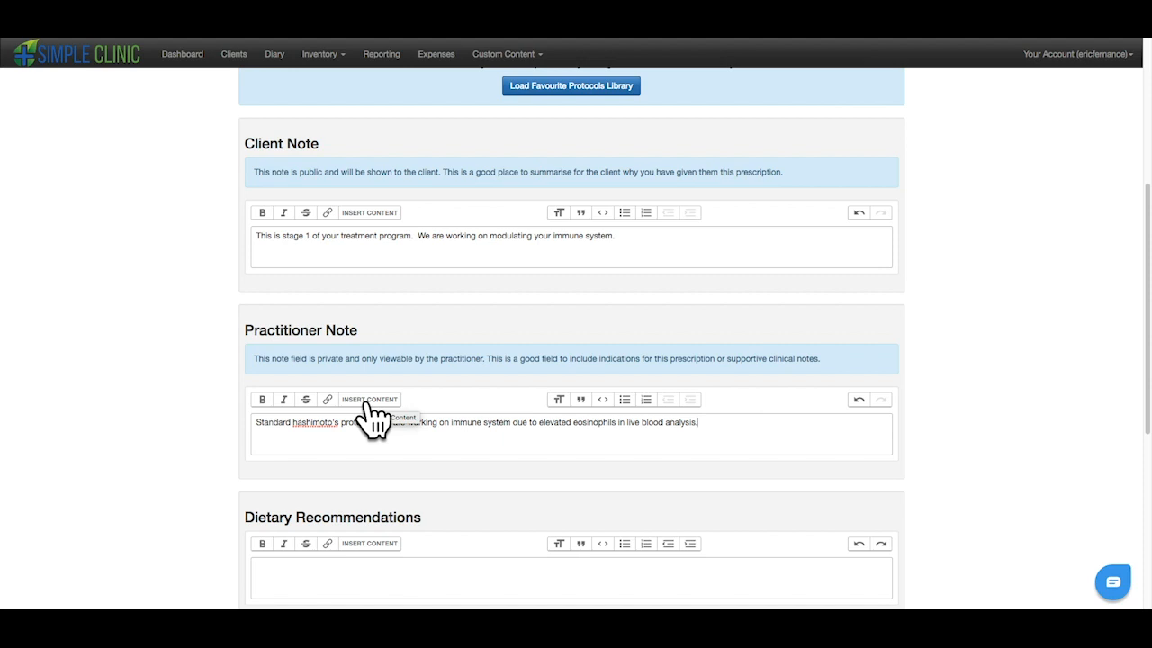
Insert the "Gluten Free & Casein Free Diet" content block into the Dietary Recommendations.
{"action": "scroll", "coordinate": [198, 424], "scroll_direction": "down", "scroll_amount": 2}
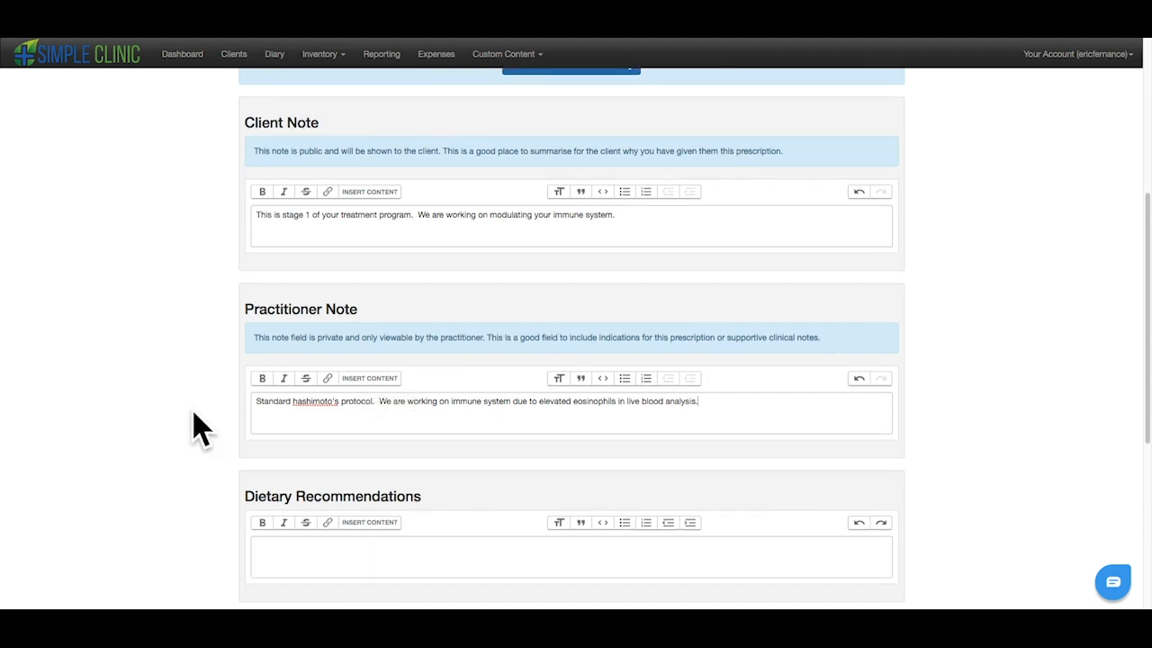
{"action": "scroll", "coordinate": [197, 425], "scroll_direction": "down", "scroll_amount": 2}
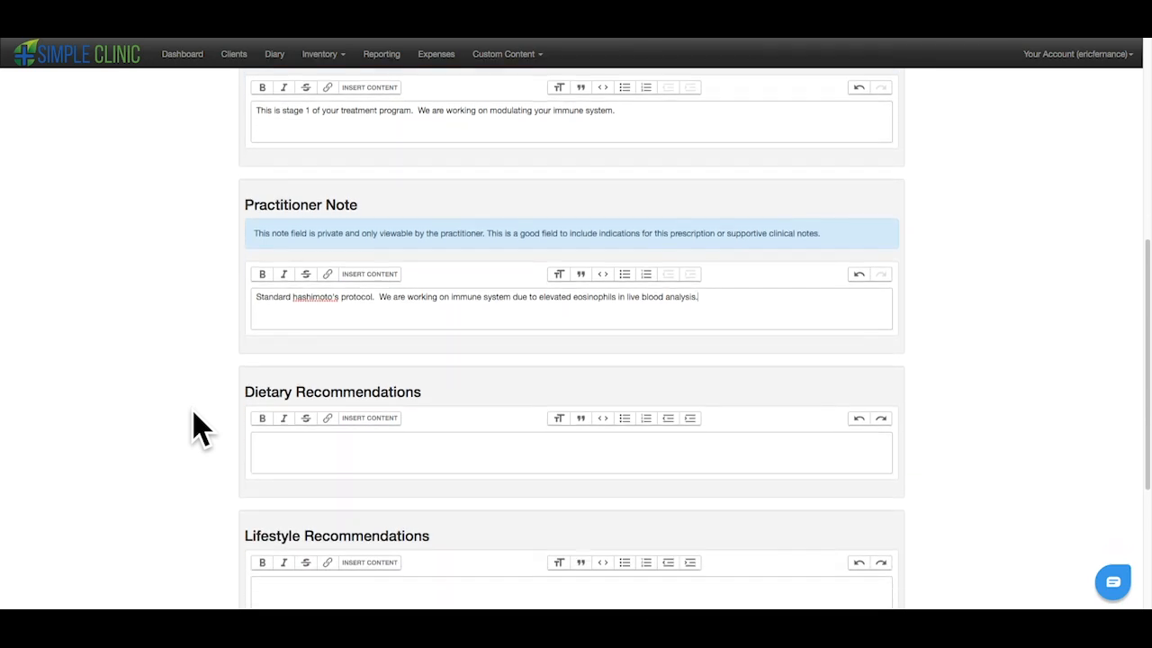
{"action": "scroll", "coordinate": [198, 425], "scroll_direction": "down", "scroll_amount": 1}
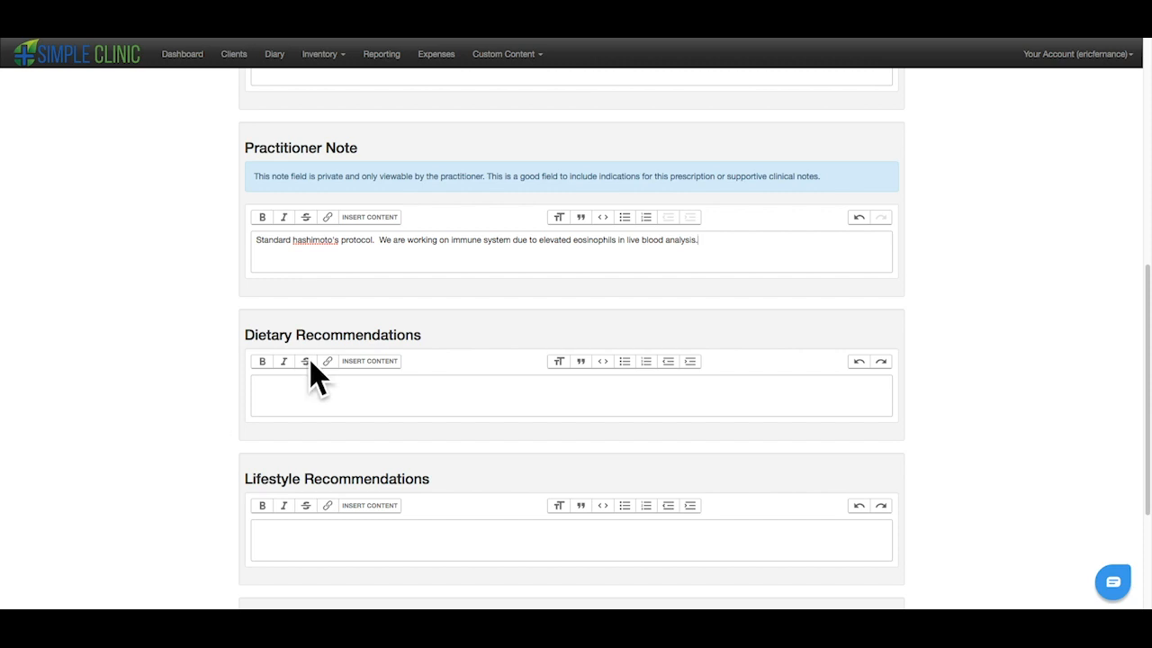
{"action": "left_click", "coordinate": [369, 362]}
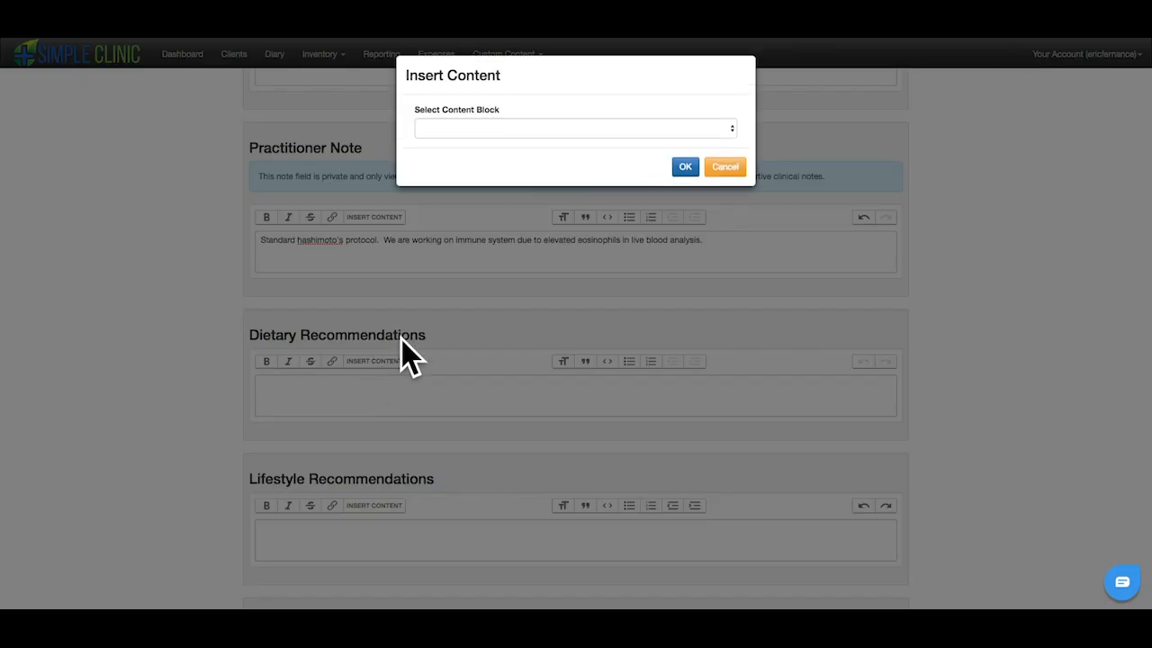
{"action": "left_click", "coordinate": [522, 133]}
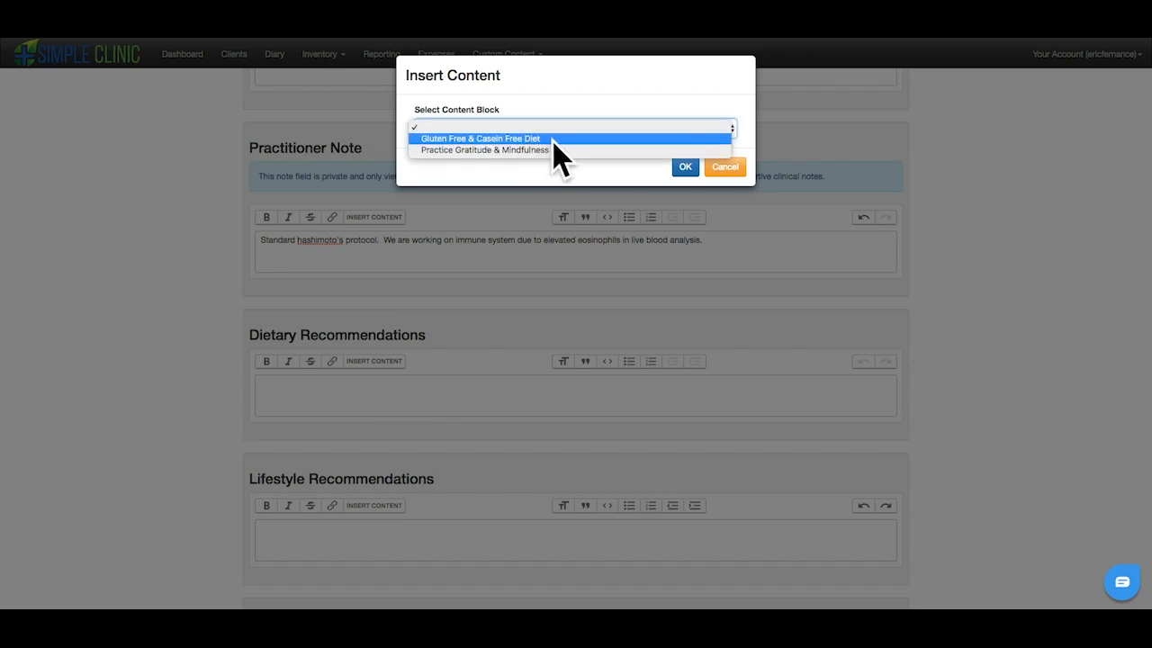
{"action": "left_click", "coordinate": [555, 139]}
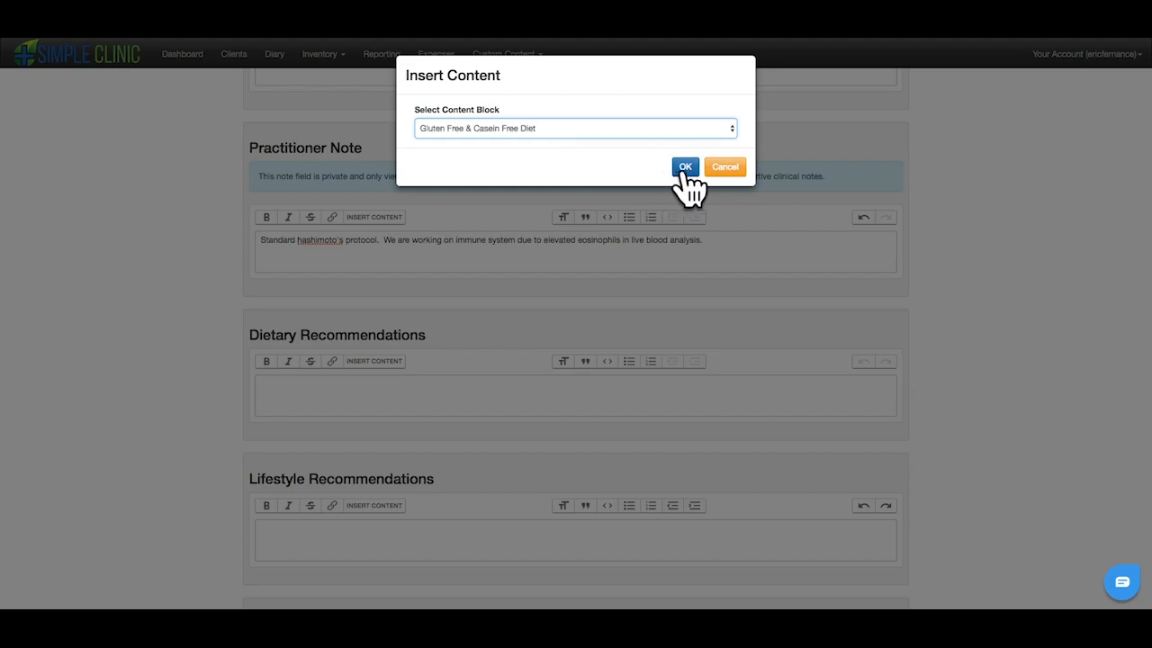
{"action": "left_click", "coordinate": [685, 167]}
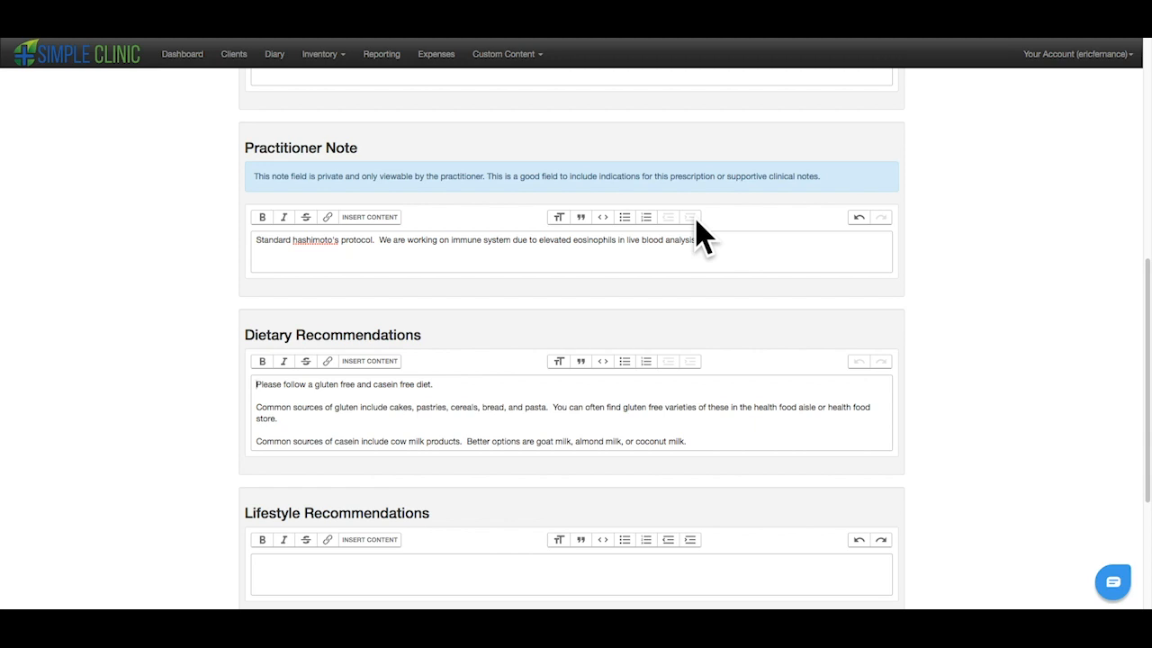
Insert the "Practice Gratitude & Mindfulness" content block into the Lifestyle Recommendations.
{"action": "scroll", "coordinate": [665, 364], "scroll_direction": "down", "scroll_amount": 2}
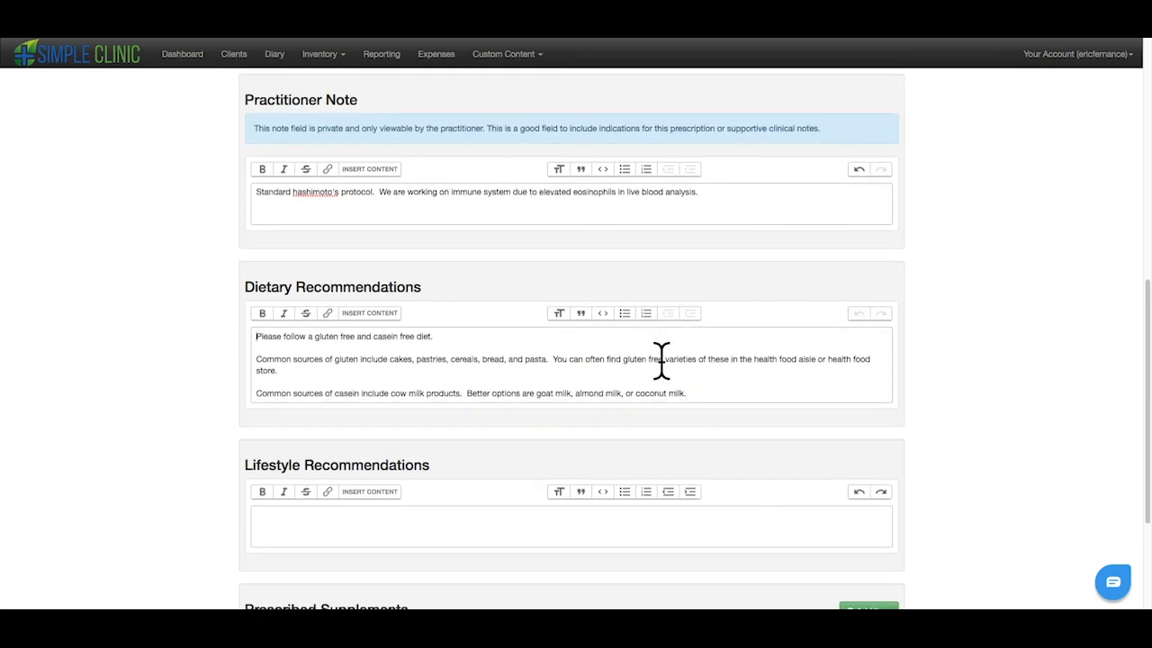
{"action": "scroll", "coordinate": [357, 478], "scroll_direction": "down", "scroll_amount": 1}
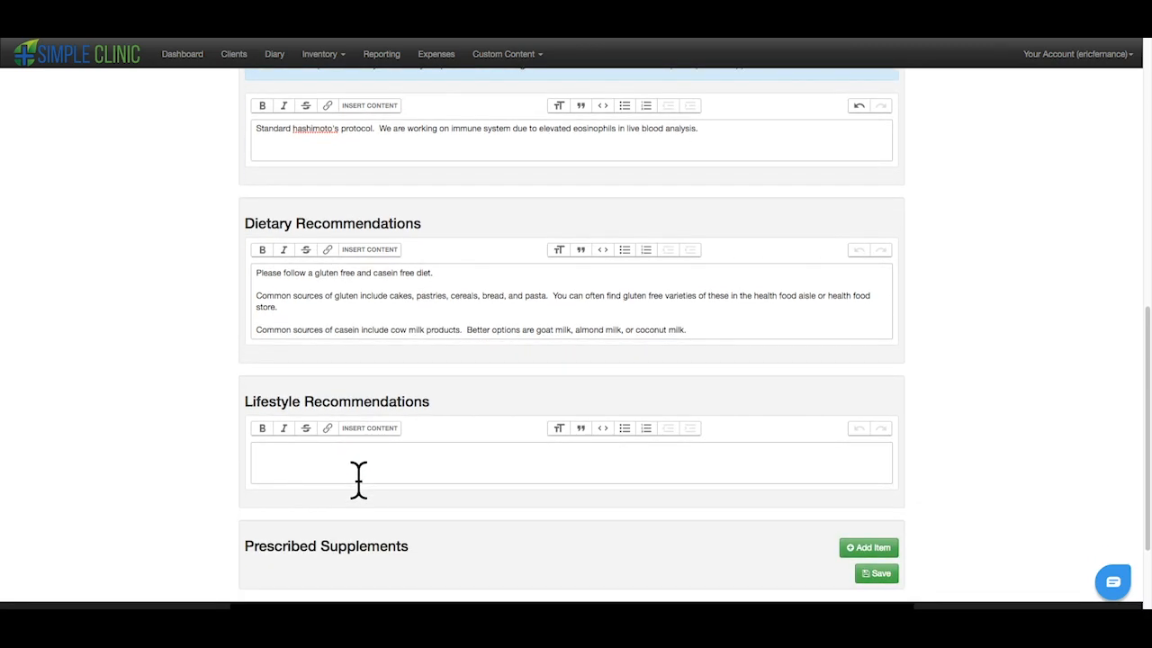
{"action": "left_click", "coordinate": [376, 430]}
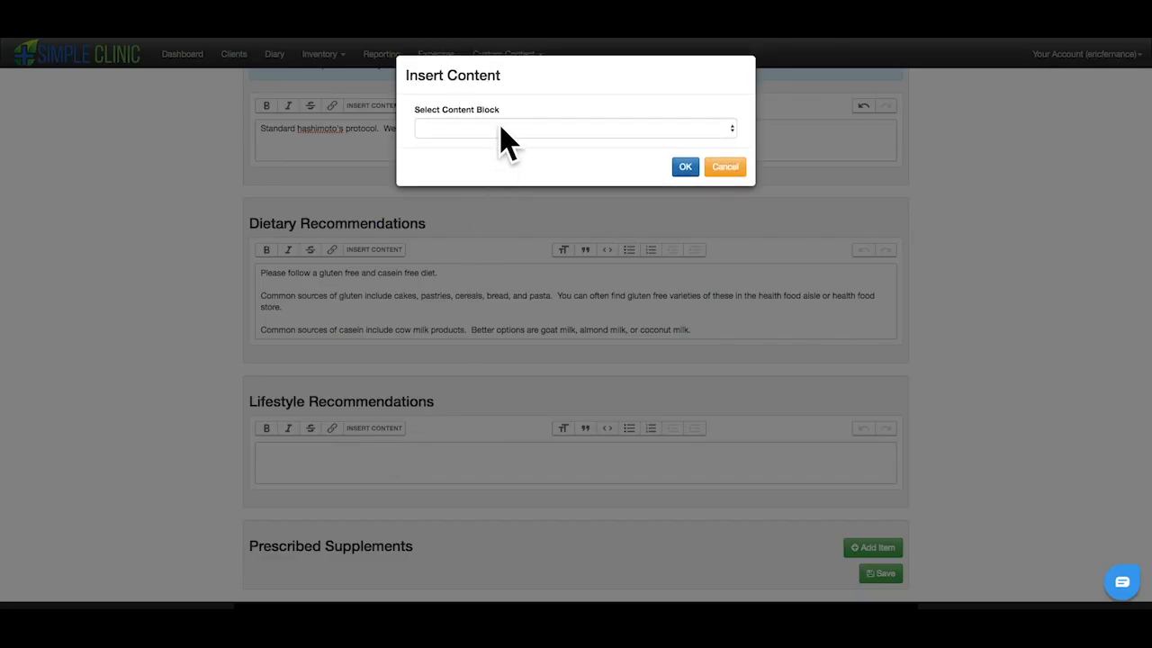
{"action": "left_click", "coordinate": [501, 129]}
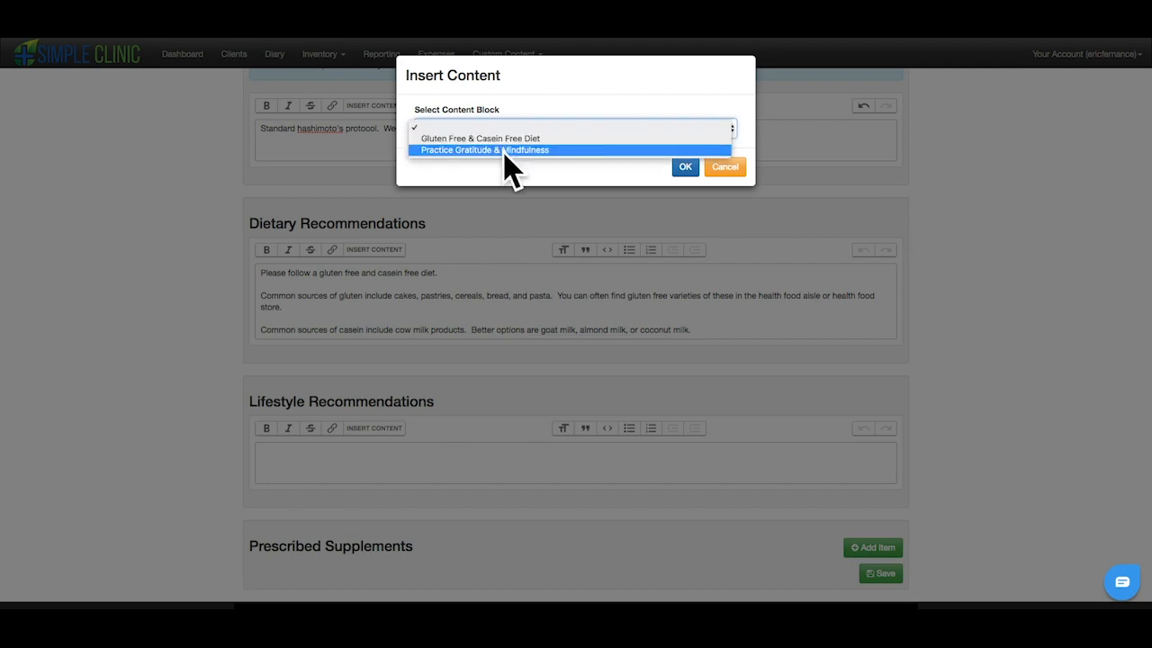
{"action": "left_click", "coordinate": [503, 151]}
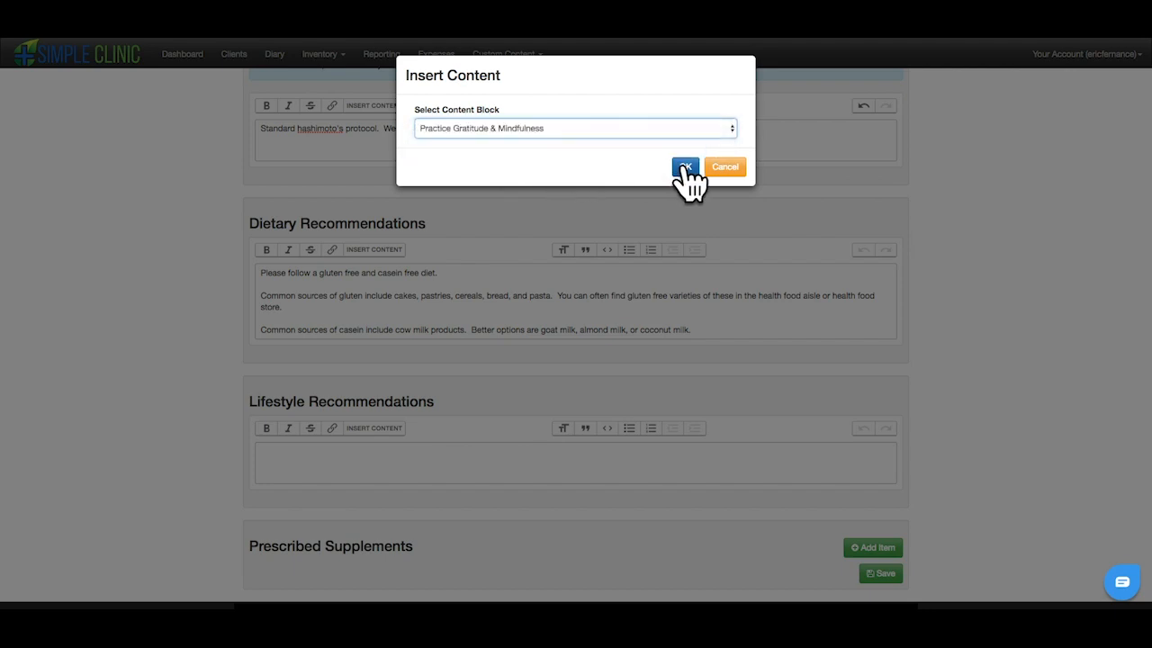
{"action": "left_click", "coordinate": [686, 167]}
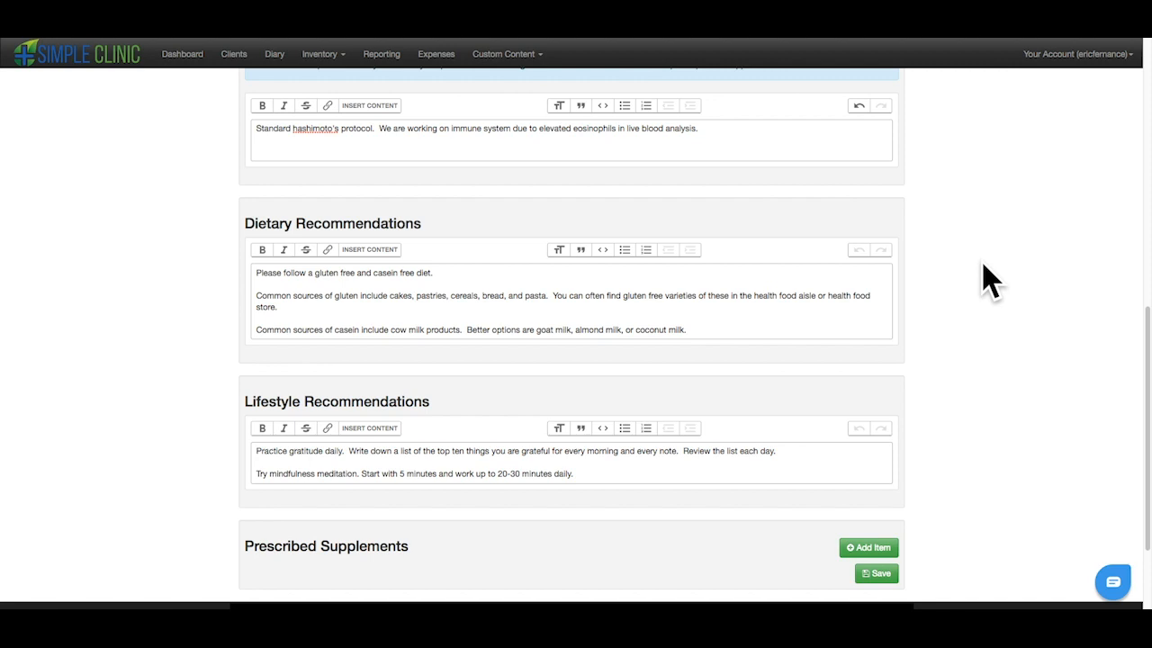
Start a new prescribed supplement item and choose "Meta Zinc with Vitamin C Orange 114 g (Upgrade)" as the product.
{"action": "scroll", "coordinate": [990, 281], "scroll_direction": "down", "scroll_amount": 3}
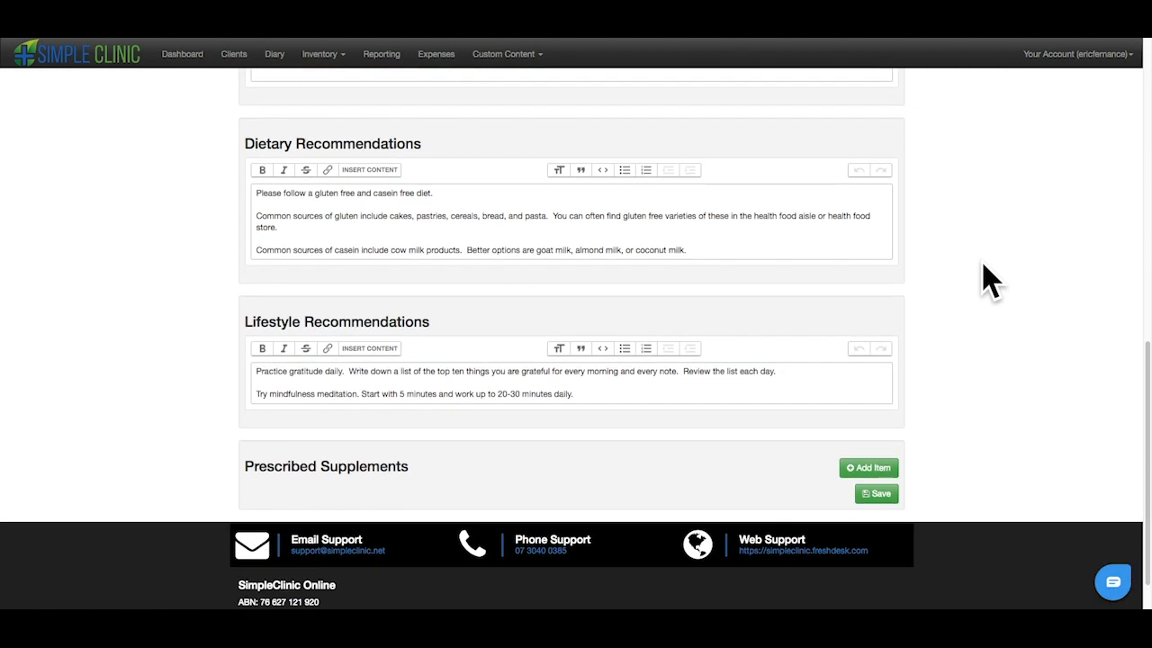
{"action": "scroll", "coordinate": [990, 281], "scroll_direction": "down", "scroll_amount": 2}
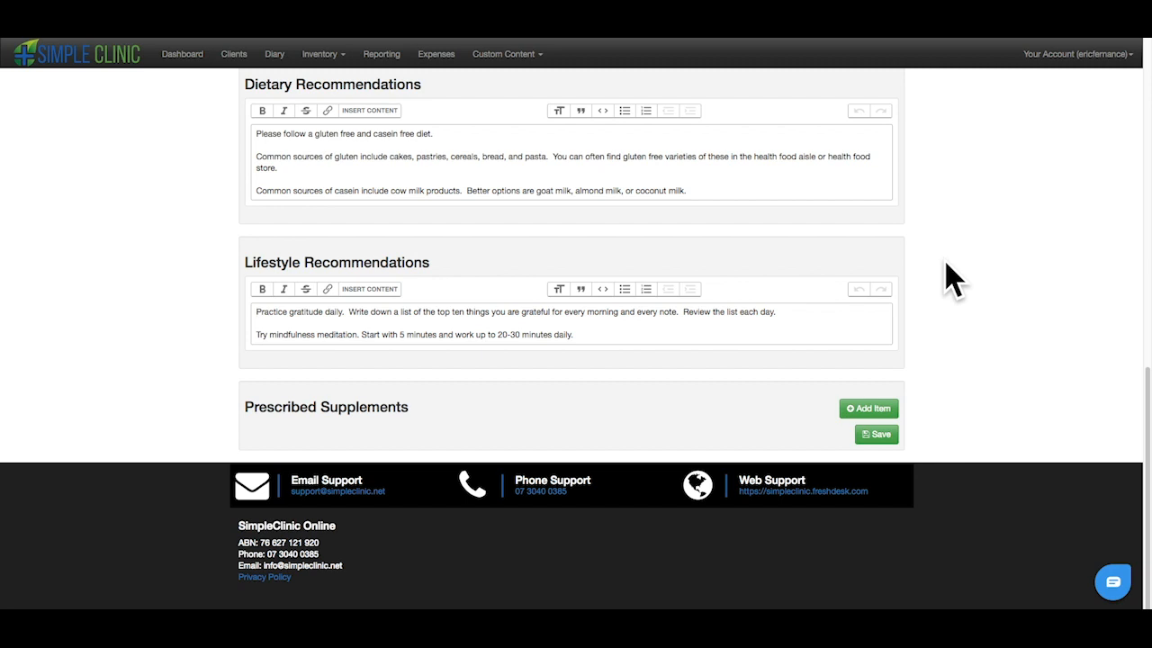
{"action": "left_click", "coordinate": [869, 408]}
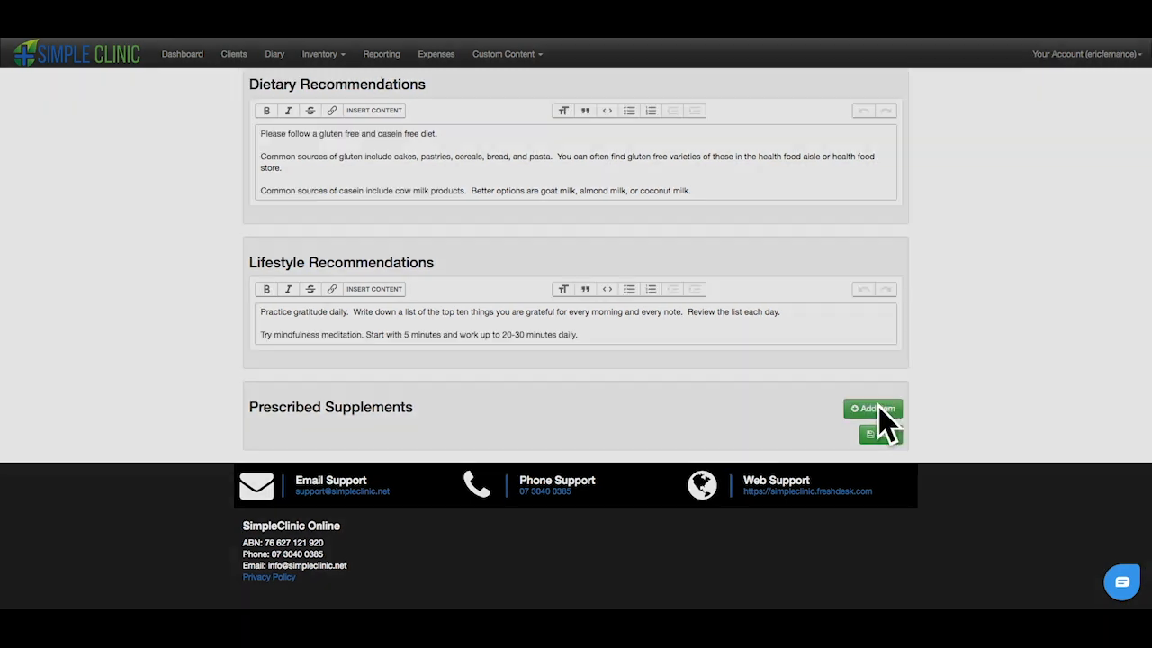
{"action": "left_click", "coordinate": [452, 130]}
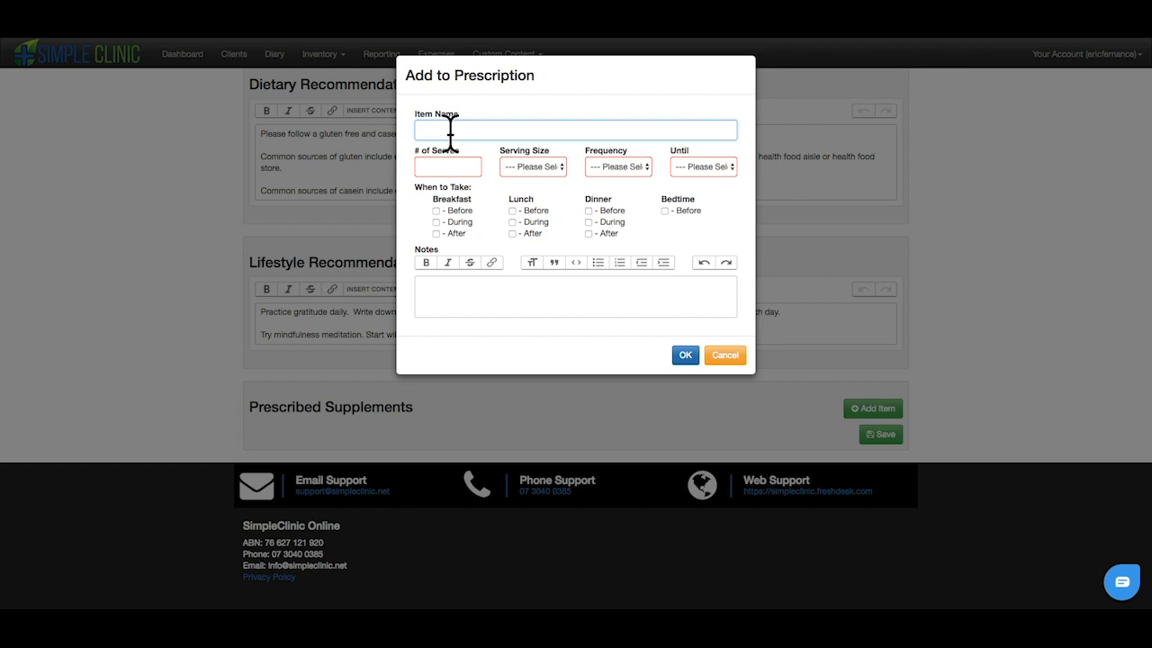
{"action": "type", "text": "meta"}
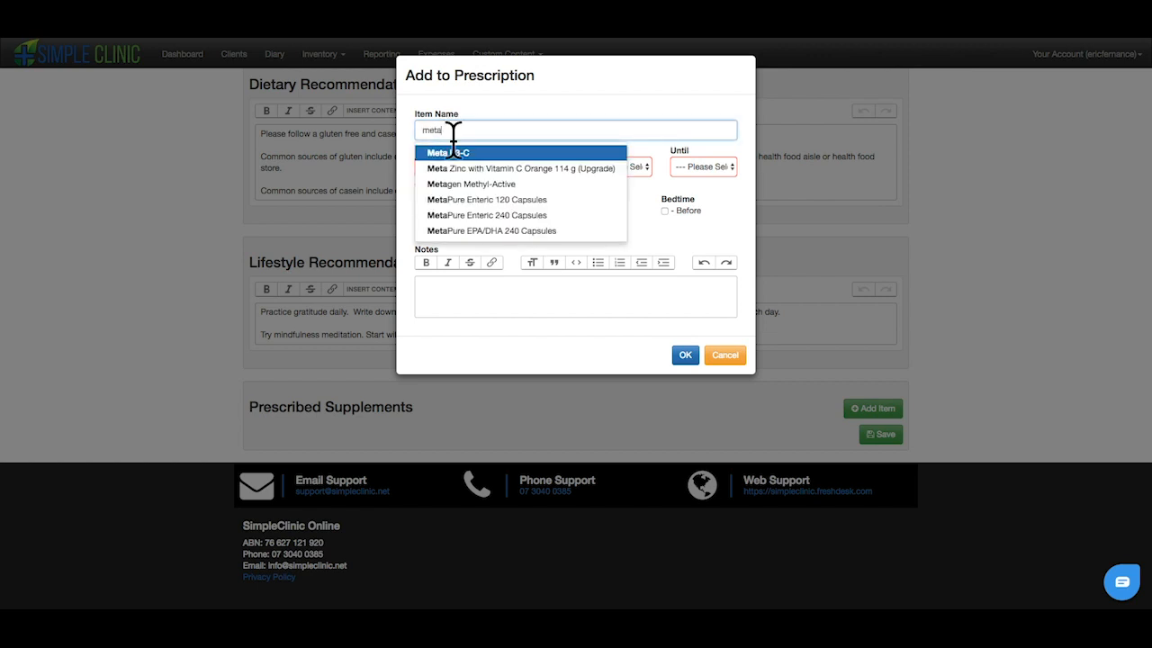
{"action": "left_click", "coordinate": [456, 169]}
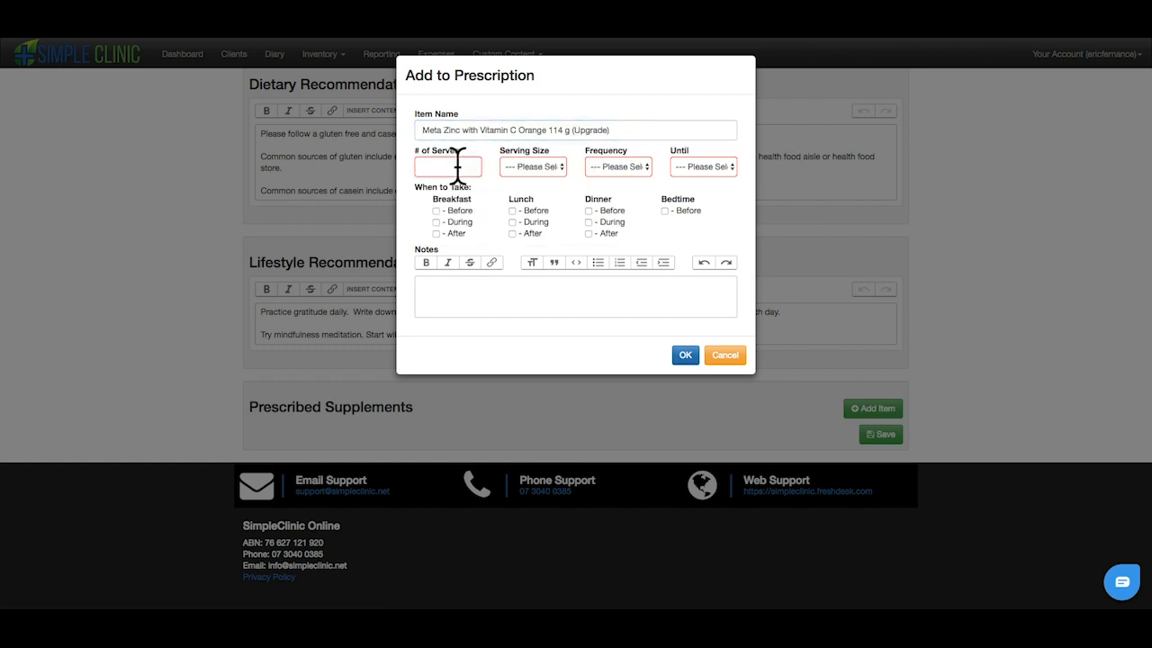
Set the Meta Zinc dosage to 0.5 teaspoon daily until the next appointment.
{"action": "type", "text": "0.5"}
{"action": "left_click", "coordinate": [521, 168]}
{"action": "left_click", "coordinate": [531, 188]}
{"action": "left_click", "coordinate": [532, 167]}
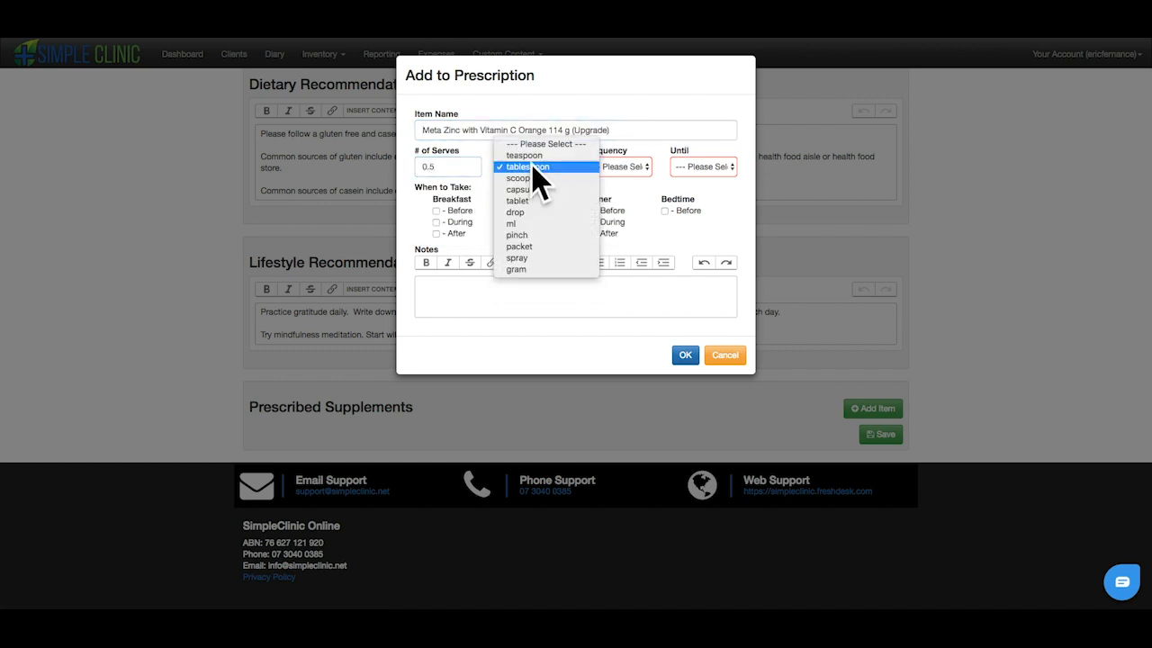
{"action": "left_click", "coordinate": [533, 167]}
{"action": "left_click", "coordinate": [621, 168]}
{"action": "left_click", "coordinate": [634, 190]}
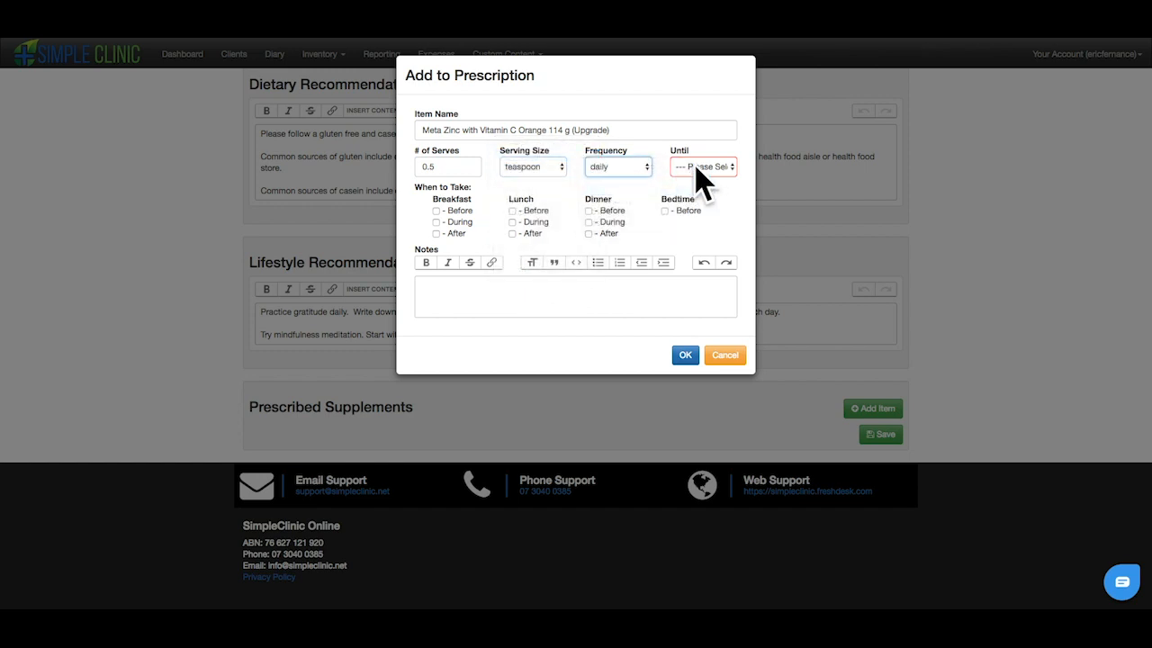
{"action": "left_click", "coordinate": [697, 167]}
{"action": "left_click", "coordinate": [707, 178]}
Schedule the Meta Zinc after breakfast, note "Ensure you have this with food.", and add it to the prescription.
{"action": "left_click", "coordinate": [435, 233]}
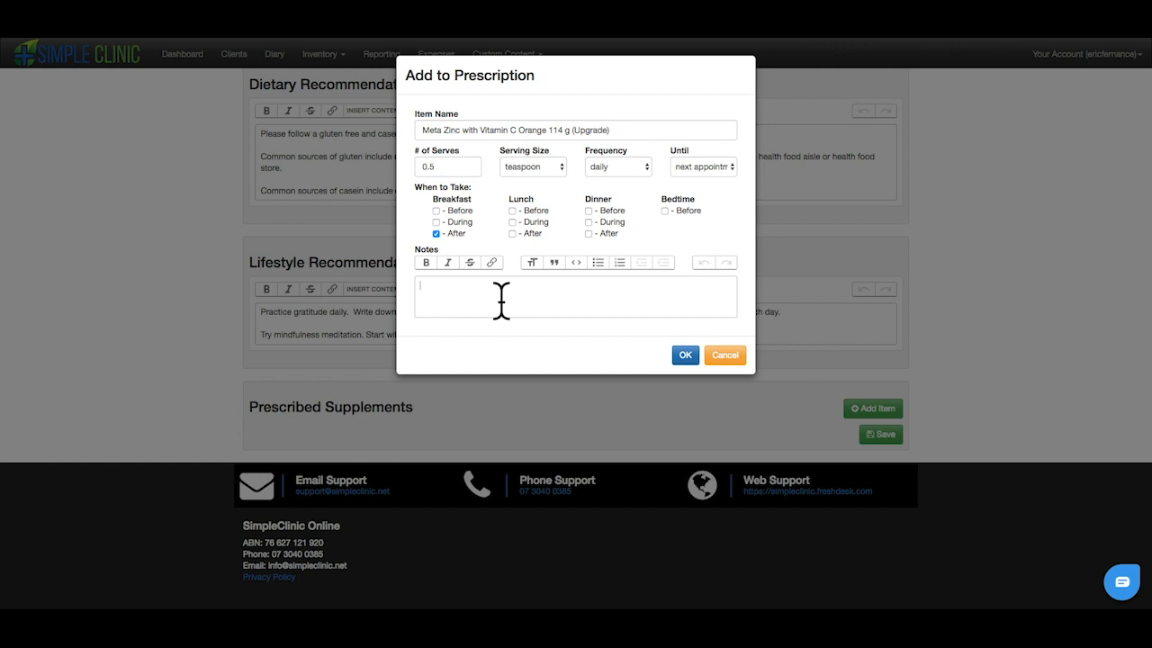
{"action": "type", "text": "Ensure you have this with food."}
{"action": "left_click", "coordinate": [685, 356]}
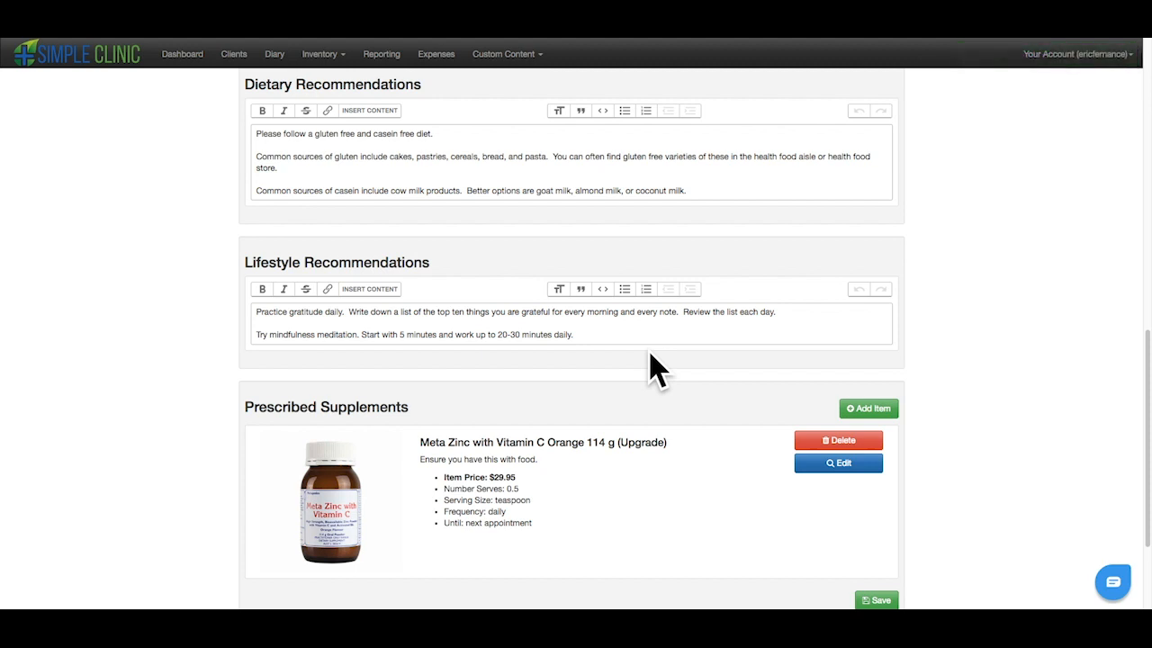
Start another prescribed supplement item and choose Thyrobalance as the product.
{"action": "left_click", "coordinate": [868, 407]}
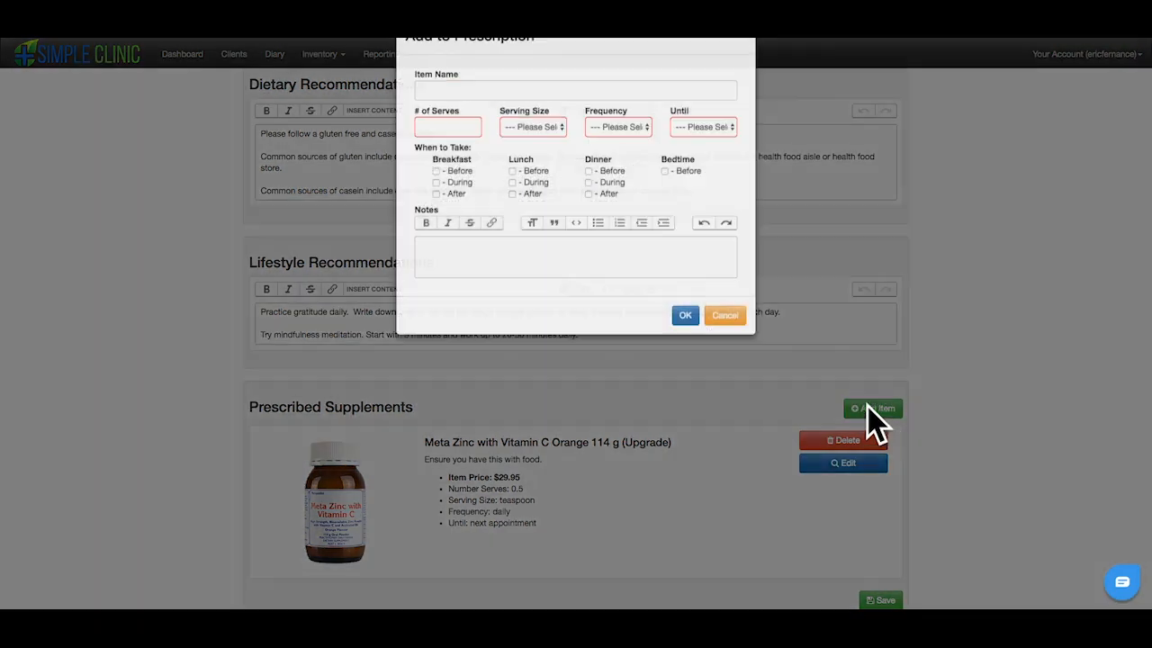
{"action": "left_click", "coordinate": [450, 120]}
{"action": "type", "text": "th"}
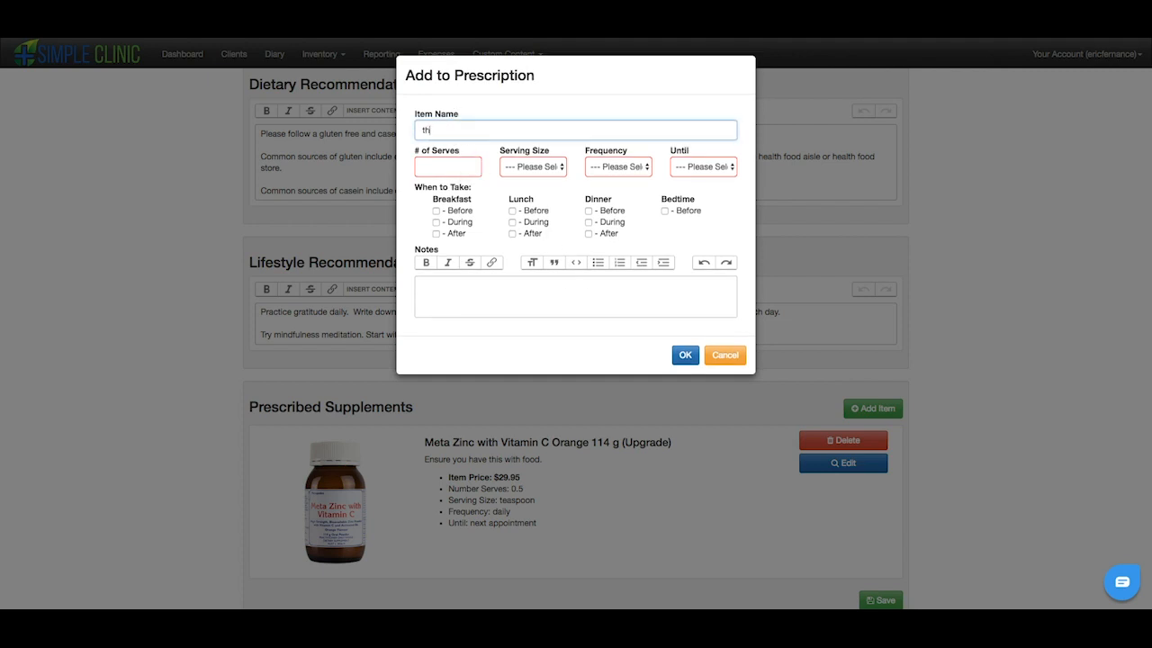
{"action": "type", "text": "ry"}
{"action": "key", "text": "BackSpace"}
{"action": "key", "text": "BackSpace"}
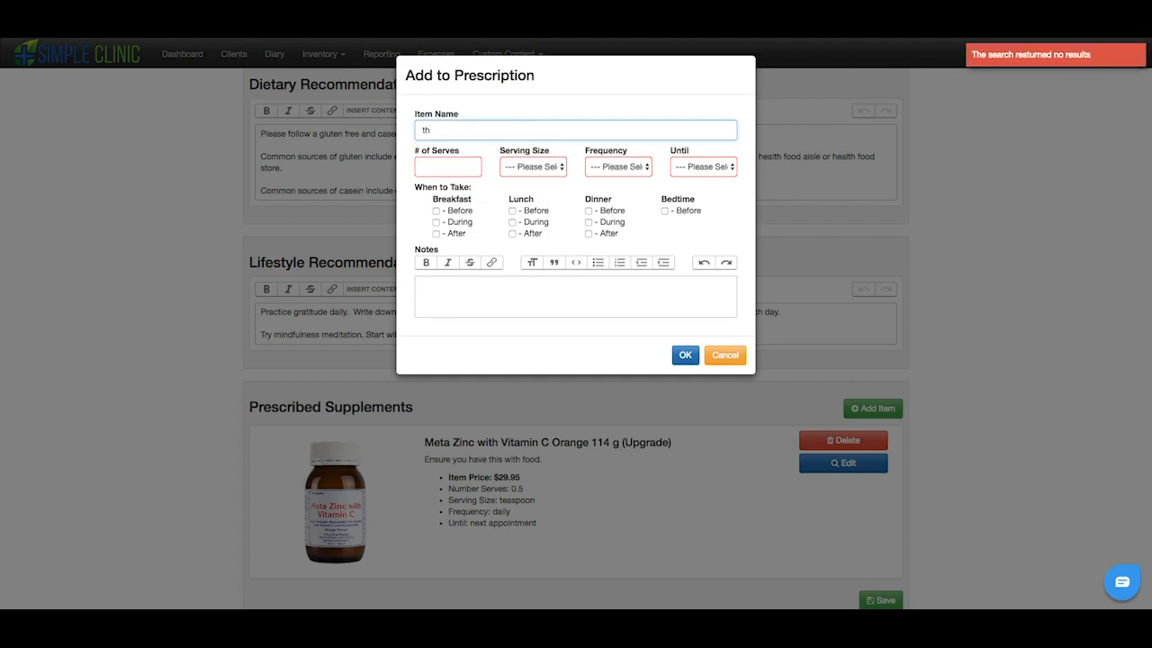
{"action": "type", "text": "y"}
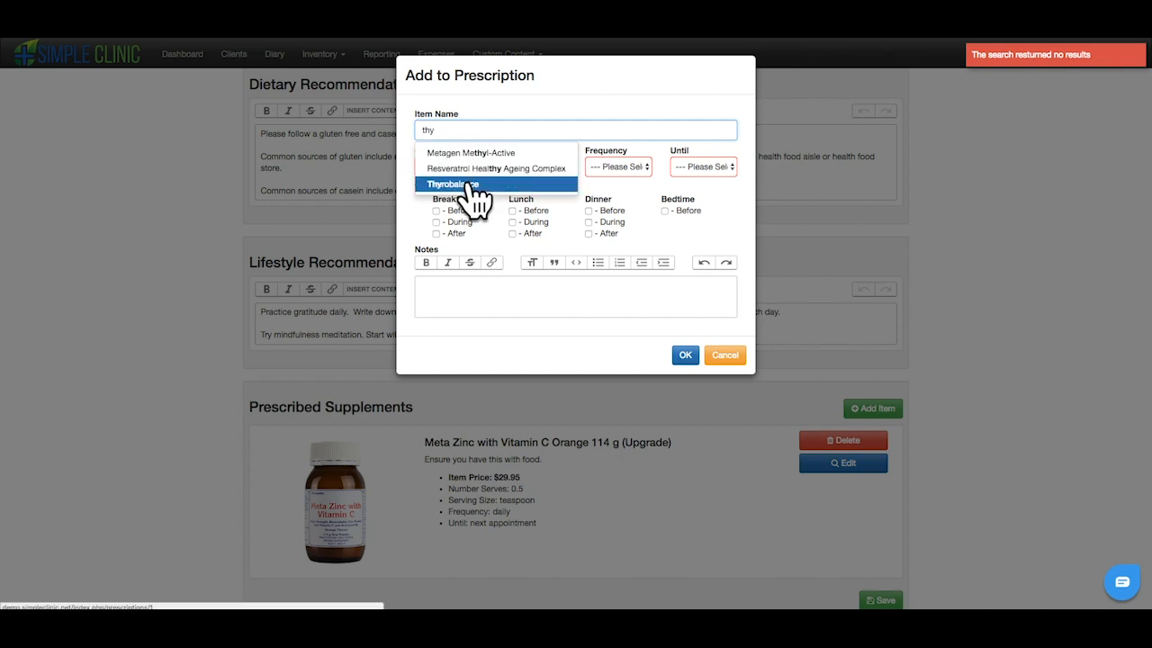
{"action": "left_click", "coordinate": [467, 187]}
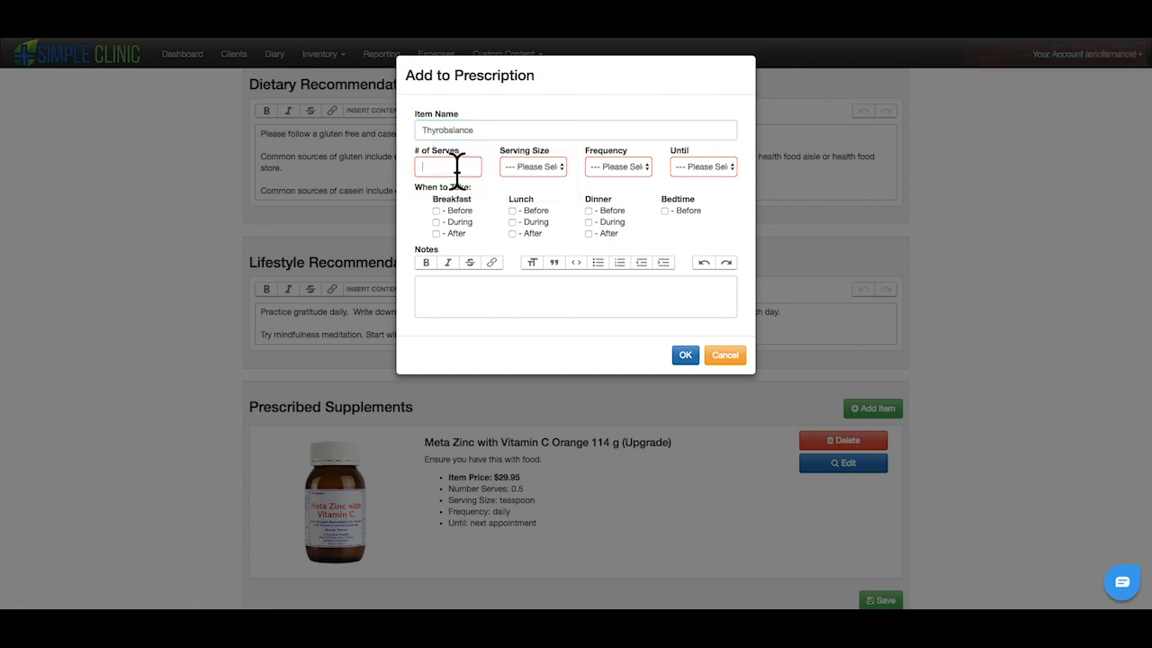
Set the Thyrobalance dosage to 2 tablets twice daily until the next appointment.
{"action": "left_click", "coordinate": [457, 171]}
{"action": "type", "text": "2"}
{"action": "left_click", "coordinate": [531, 166]}
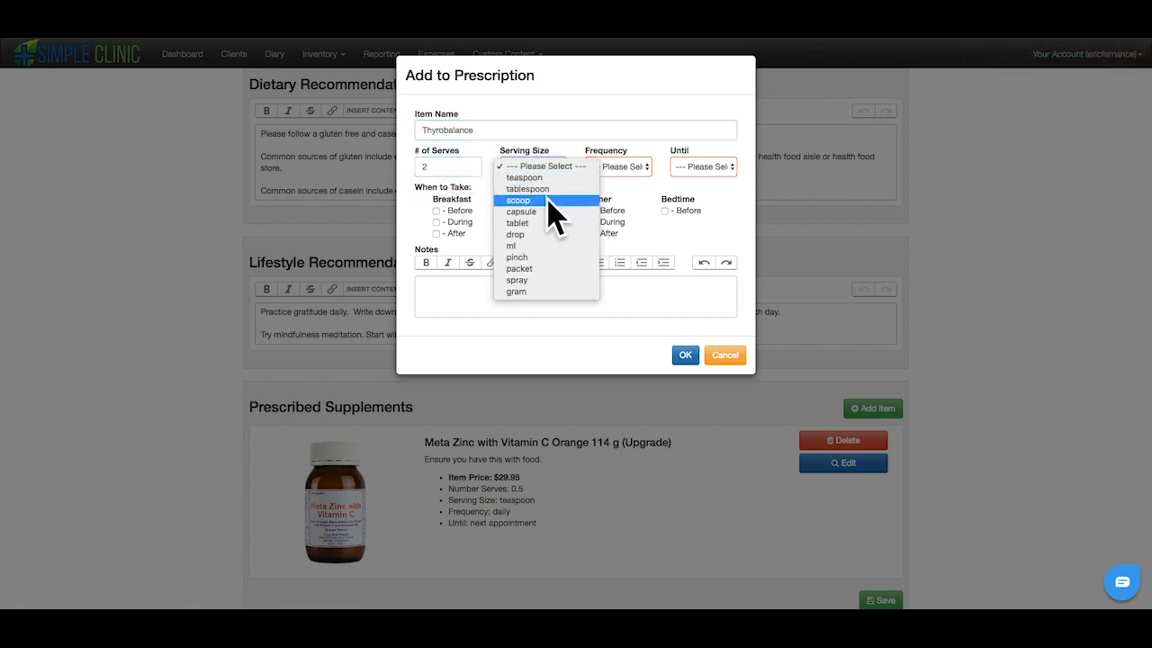
{"action": "left_click", "coordinate": [553, 225]}
{"action": "left_click", "coordinate": [617, 167]}
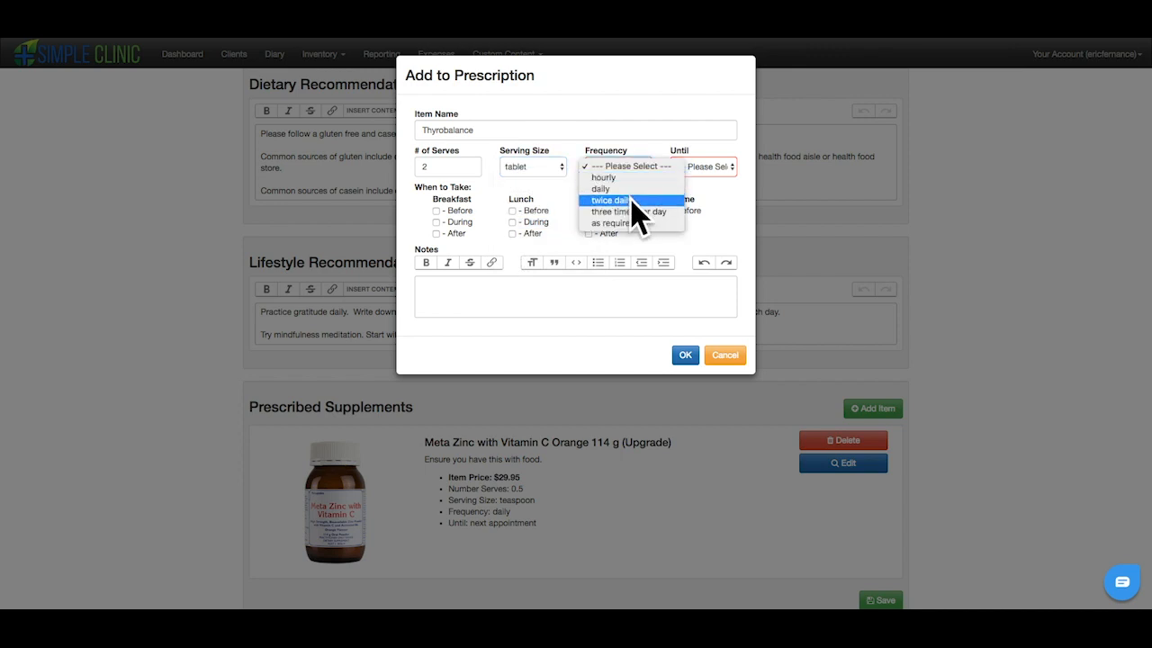
{"action": "left_click", "coordinate": [677, 184]}
{"action": "left_click", "coordinate": [704, 167]}
{"action": "left_click", "coordinate": [710, 186]}
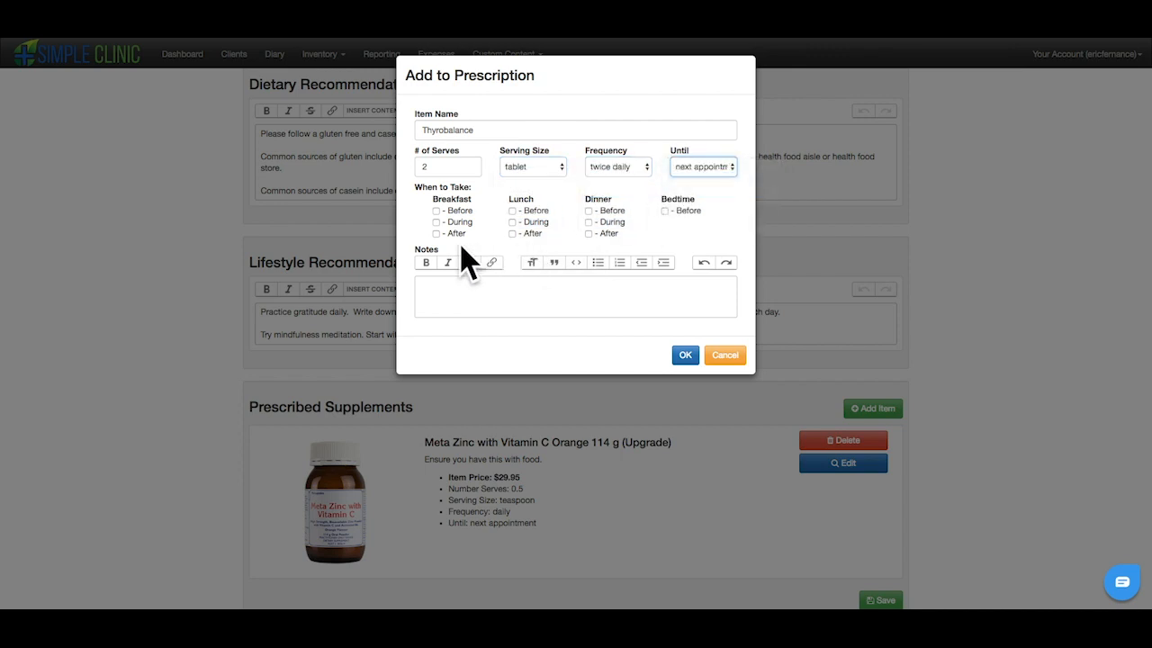
Add Thyrobalance to take after breakfast and dinner, with the note "This product contains Iodine. Please don't take other sources of supplemental Iodine.".
{"action": "left_click", "coordinate": [436, 233]}
{"action": "left_click", "coordinate": [588, 234]}
{"action": "left_click", "coordinate": [550, 304]}
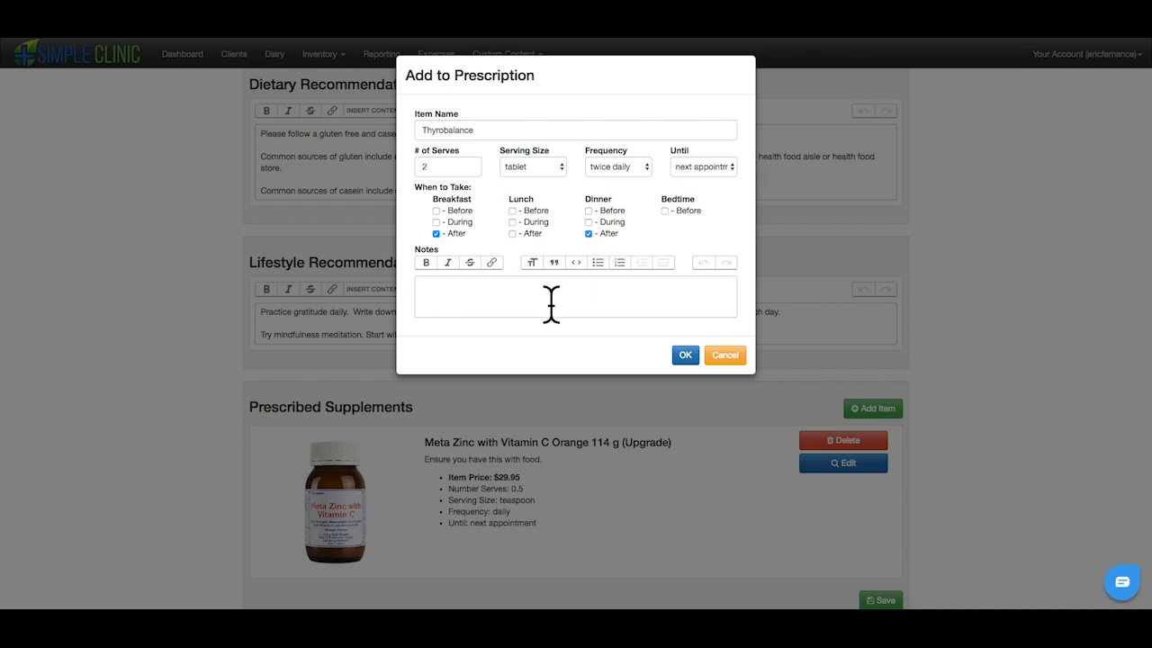
{"action": "type", "text": "This product contains Iodine.  Pleas"}
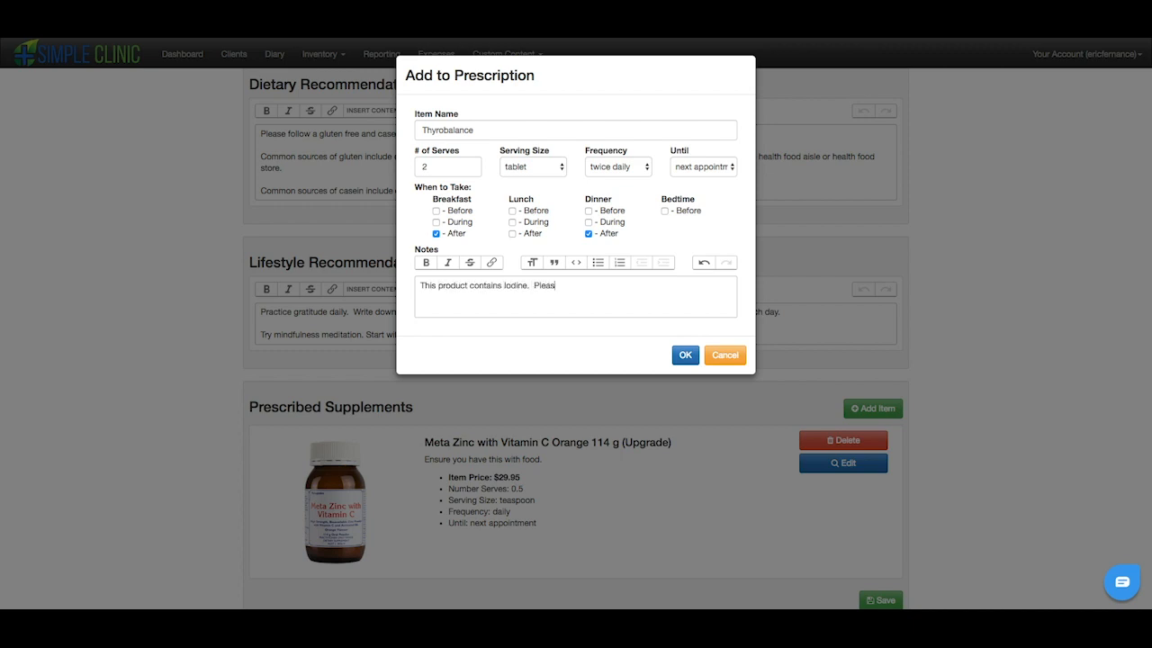
{"action": "type", "text": "e don't take other sources of supplemental "}
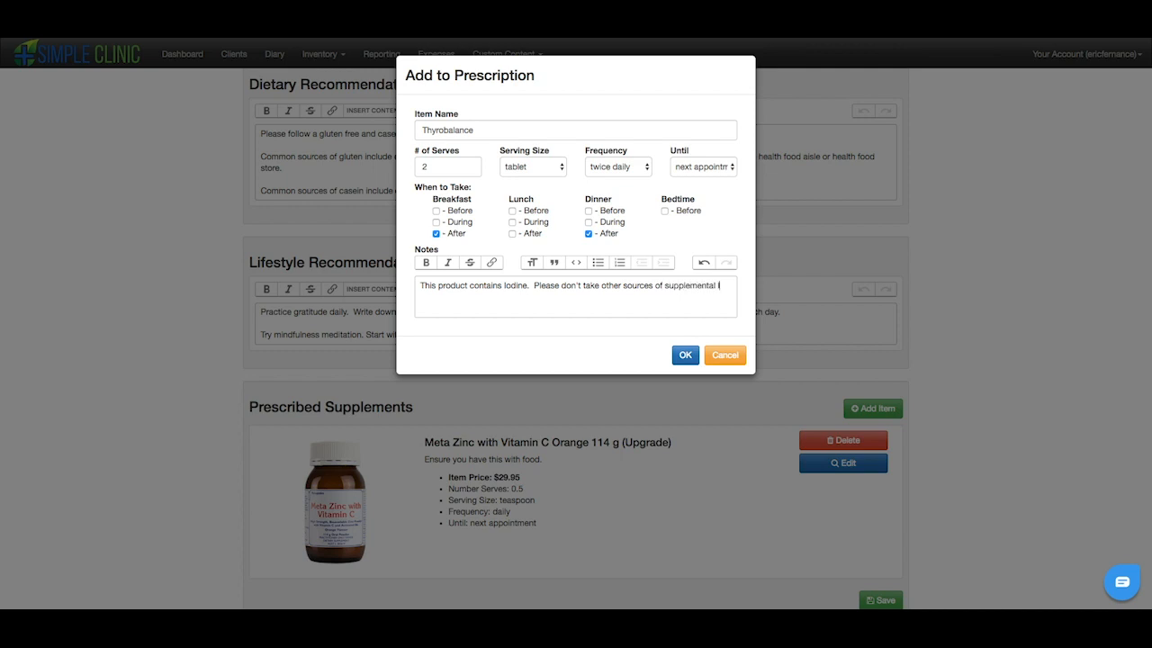
{"action": "type", "text": "Iodine."}
{"action": "left_click", "coordinate": [686, 355]}
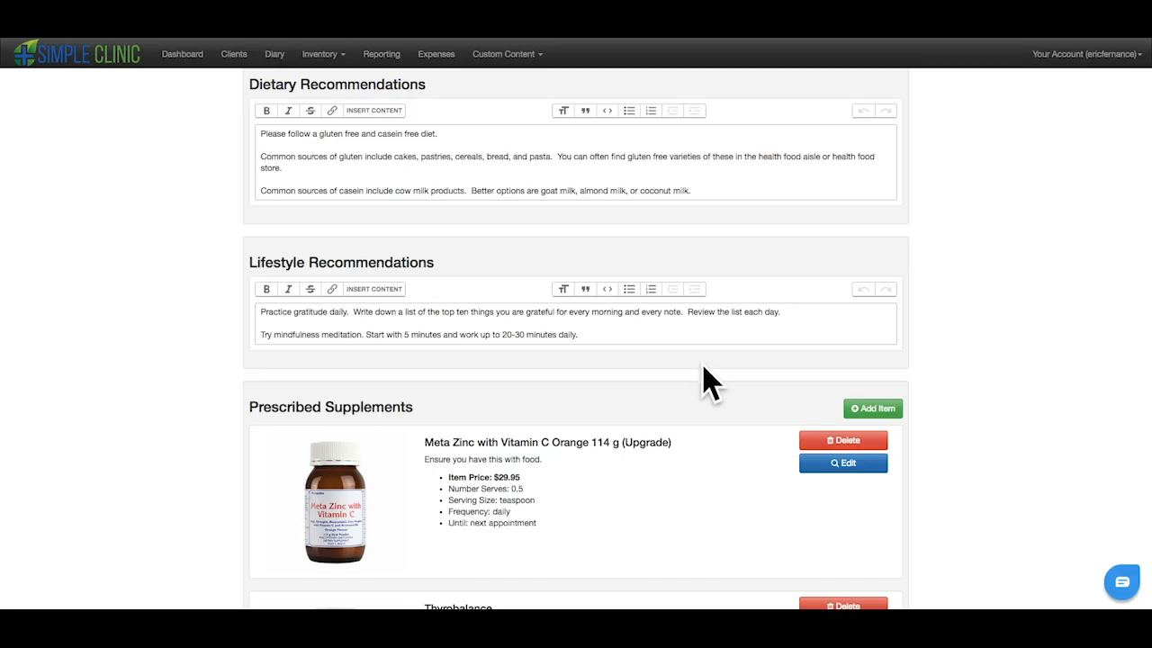
Start a third prescribed supplement item and choose "500ml Liquid Herbal" as the product.
{"action": "scroll", "coordinate": [900, 468], "scroll_direction": "down", "scroll_amount": 3}
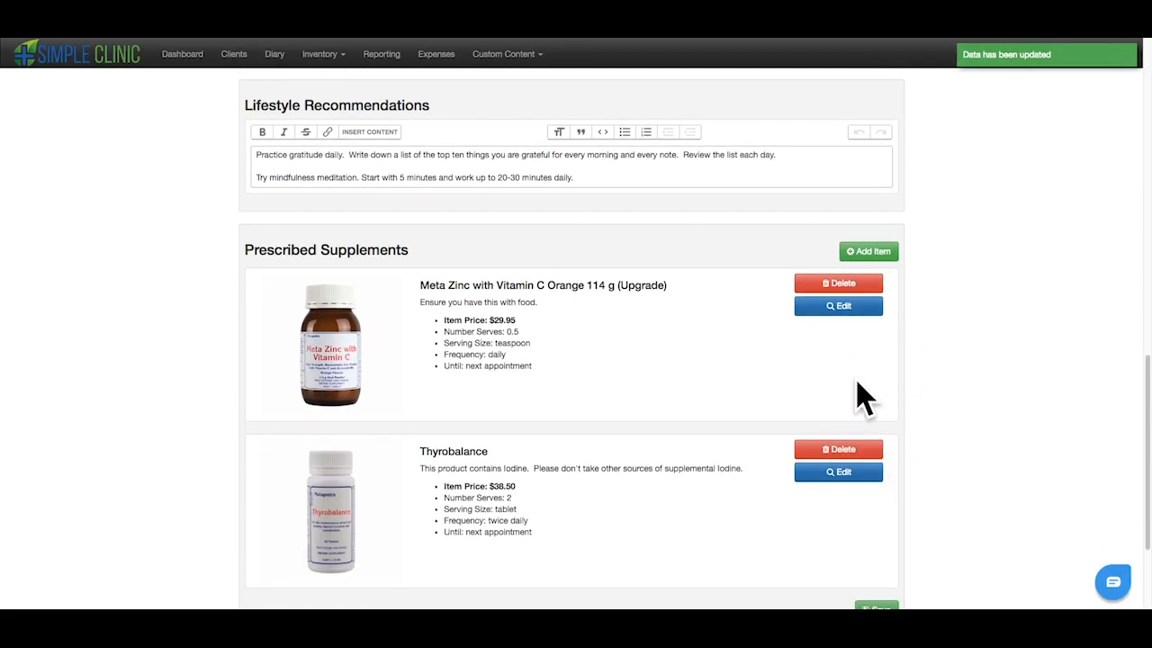
{"action": "scroll", "coordinate": [860, 396], "scroll_direction": "down", "scroll_amount": 5}
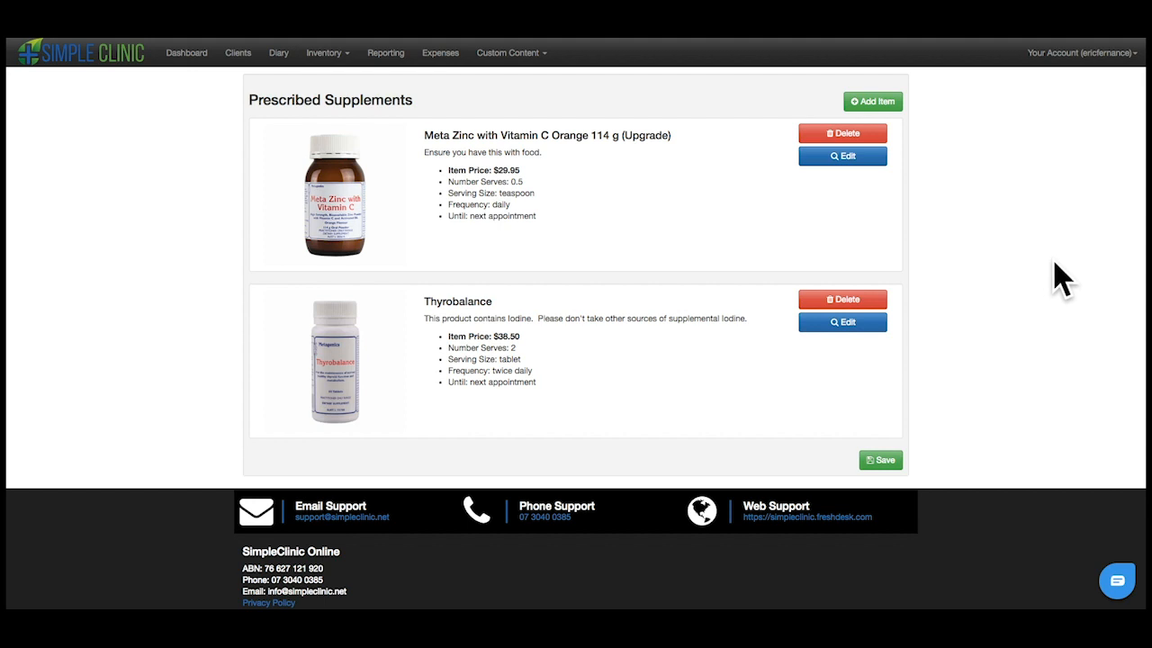
{"action": "left_click", "coordinate": [869, 105]}
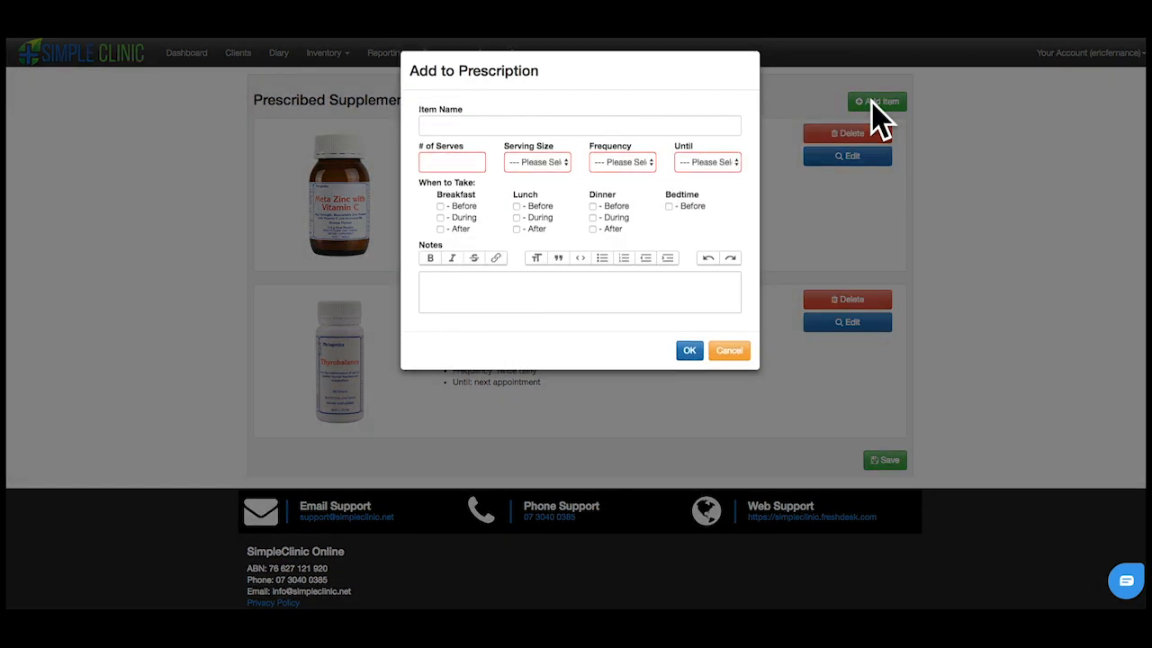
{"action": "left_click", "coordinate": [525, 128]}
{"action": "type", "text": "500ml"}
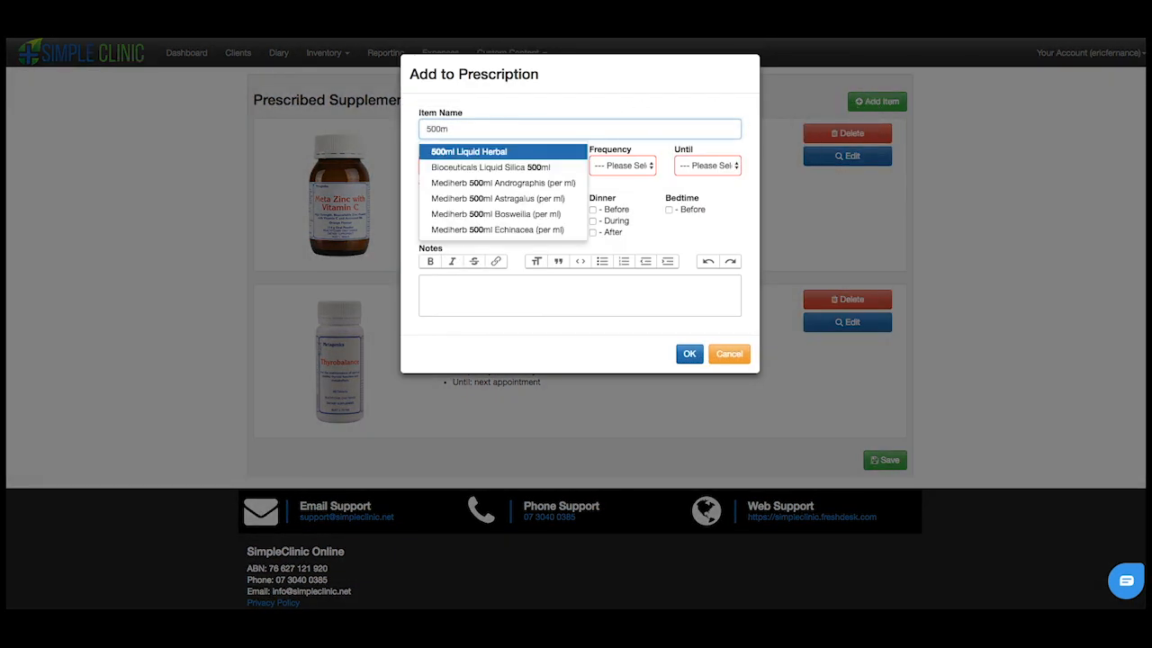
{"action": "left_click", "coordinate": [497, 153]}
Set the liquid herbal dosage to 5 ml daily until the next appointment.
{"action": "left_click", "coordinate": [444, 164]}
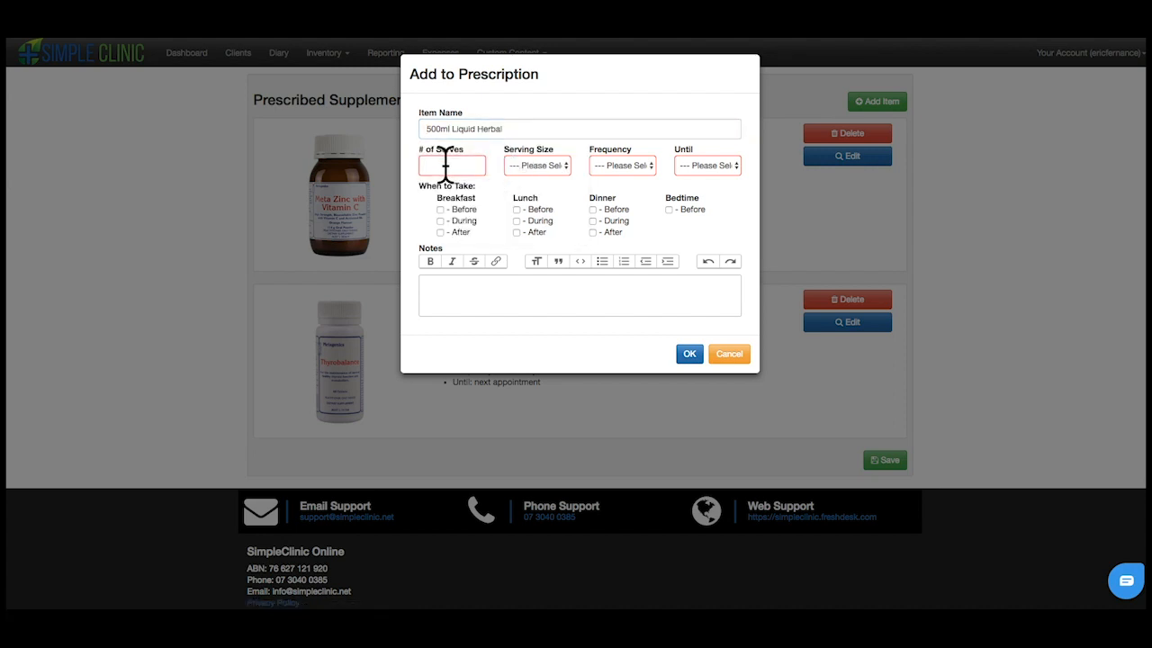
{"action": "type", "text": "5"}
{"action": "left_click", "coordinate": [517, 167]}
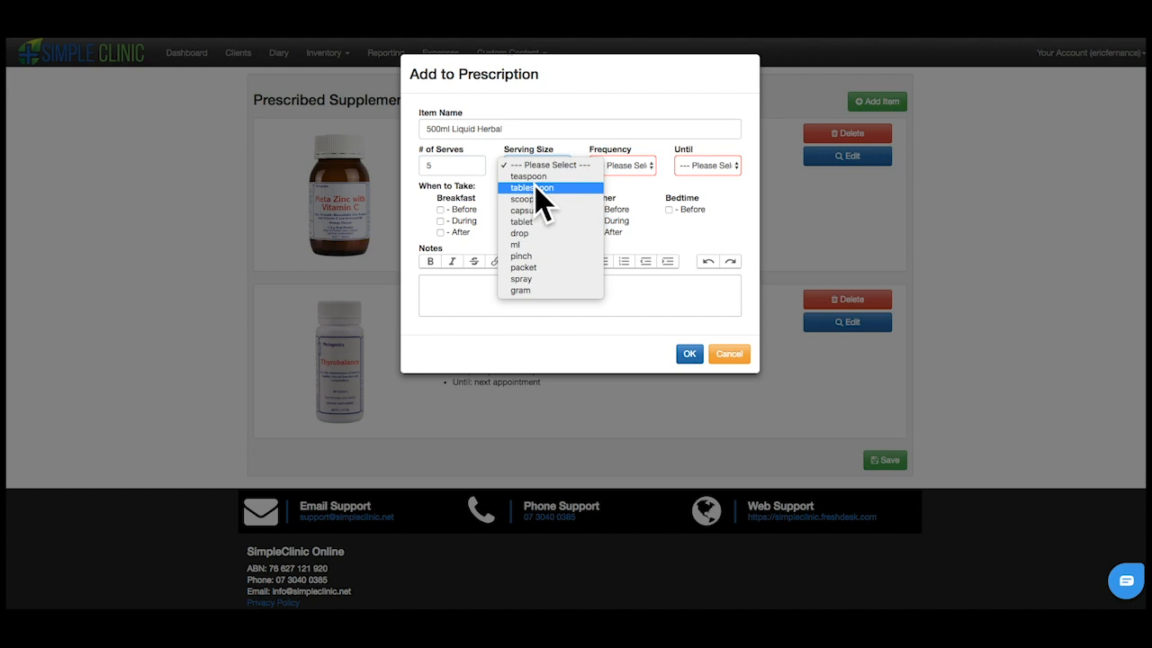
{"action": "left_click", "coordinate": [544, 244]}
{"action": "left_click", "coordinate": [624, 168]}
{"action": "left_click", "coordinate": [636, 188]}
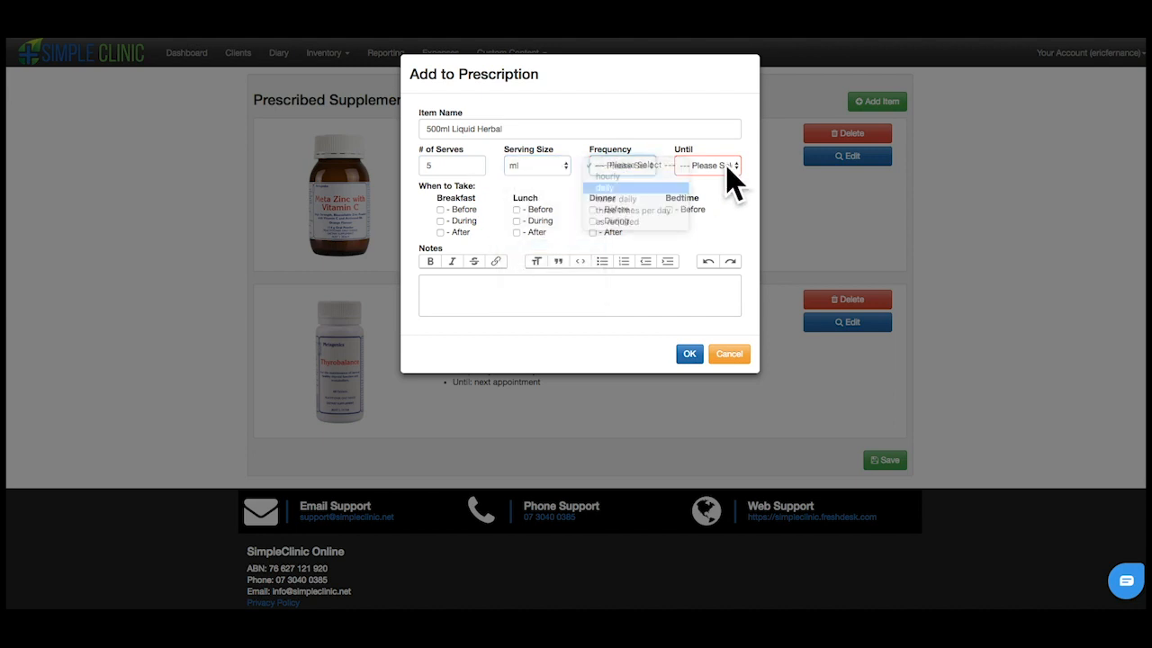
{"action": "left_click", "coordinate": [720, 167]}
{"action": "left_click", "coordinate": [714, 177]}
Schedule the liquid herbal after breakfast, note "Dilute with water.", and add it to the prescription.
{"action": "left_click", "coordinate": [557, 288]}
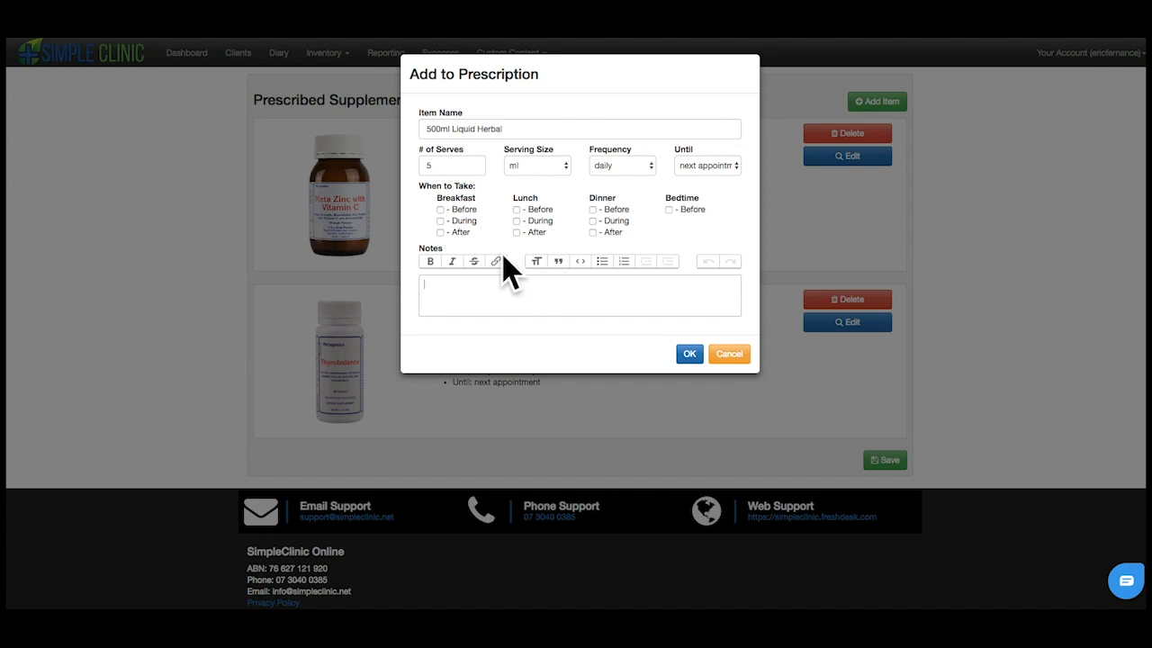
{"action": "left_click", "coordinate": [440, 232]}
{"action": "left_click", "coordinate": [690, 354]}
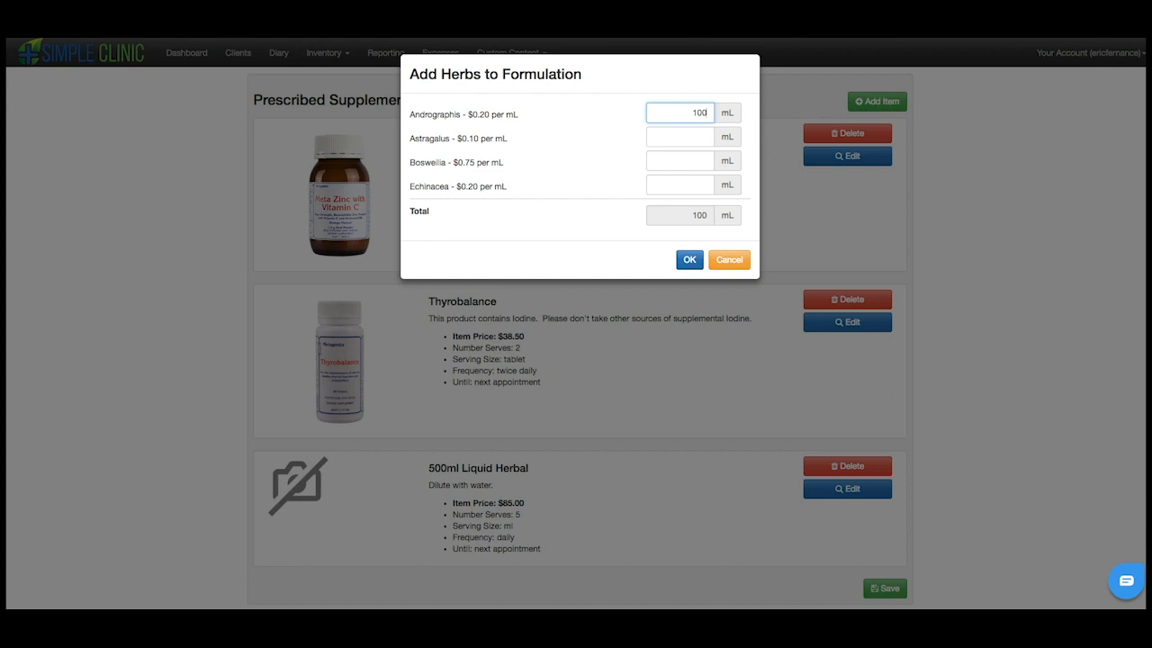
Formulate the liquid herbal with 100 mL Andrographis, 150 mL Astragalus and 250 mL Echinacea, and save the prescription.
{"action": "left_click", "coordinate": [685, 139]}
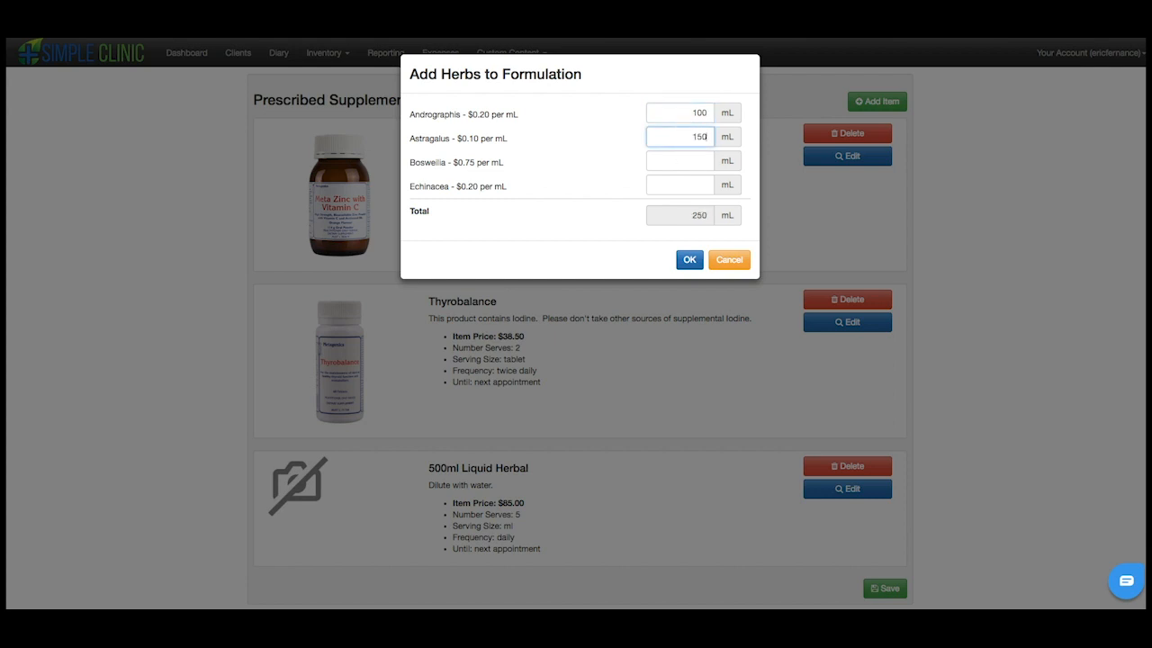
{"action": "left_click", "coordinate": [699, 187]}
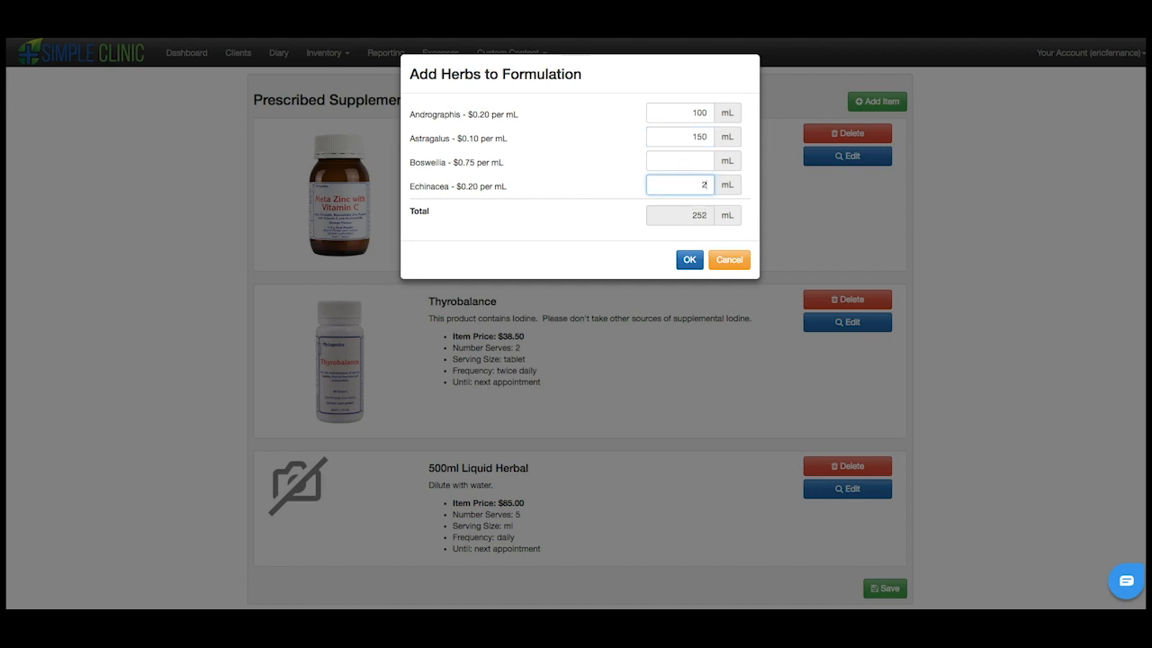
{"action": "left_click", "coordinate": [689, 260]}
{"action": "scroll", "coordinate": [684, 238], "scroll_direction": "down", "scroll_amount": 2}
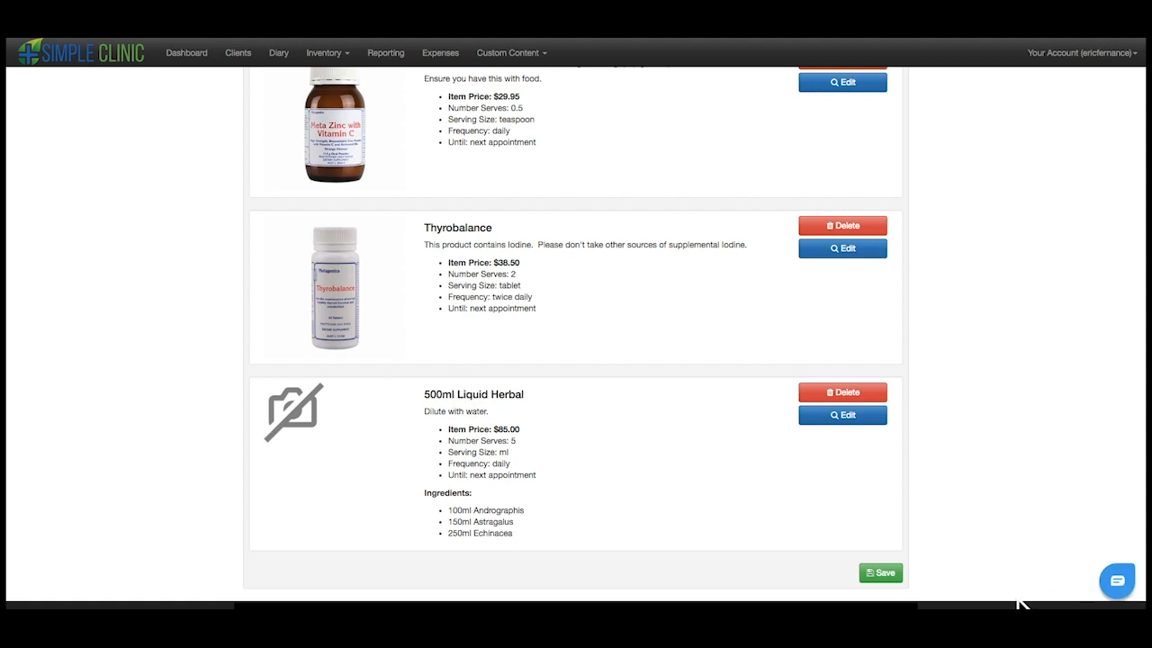
{"action": "left_click", "coordinate": [886, 573]}
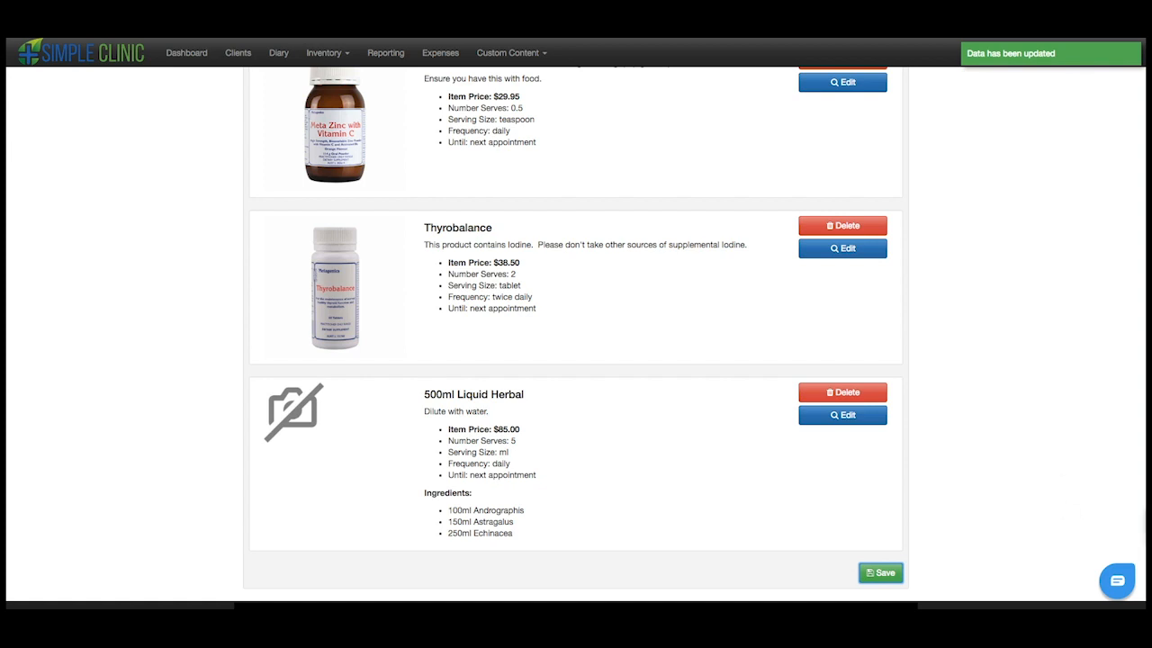
Review the prescription's printable version, and preview the email for sending it to the client without sending.
{"action": "left_click_drag", "start_coordinate": [1148, 518], "coordinate": [1148, 158]}
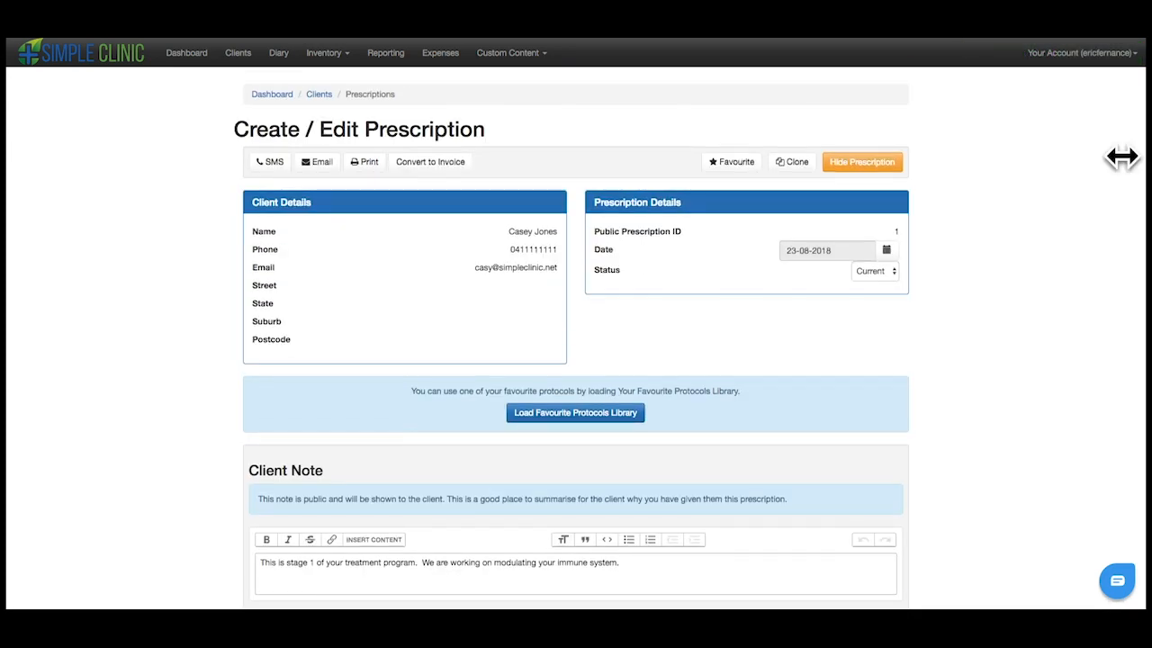
{"action": "left_click", "coordinate": [364, 166]}
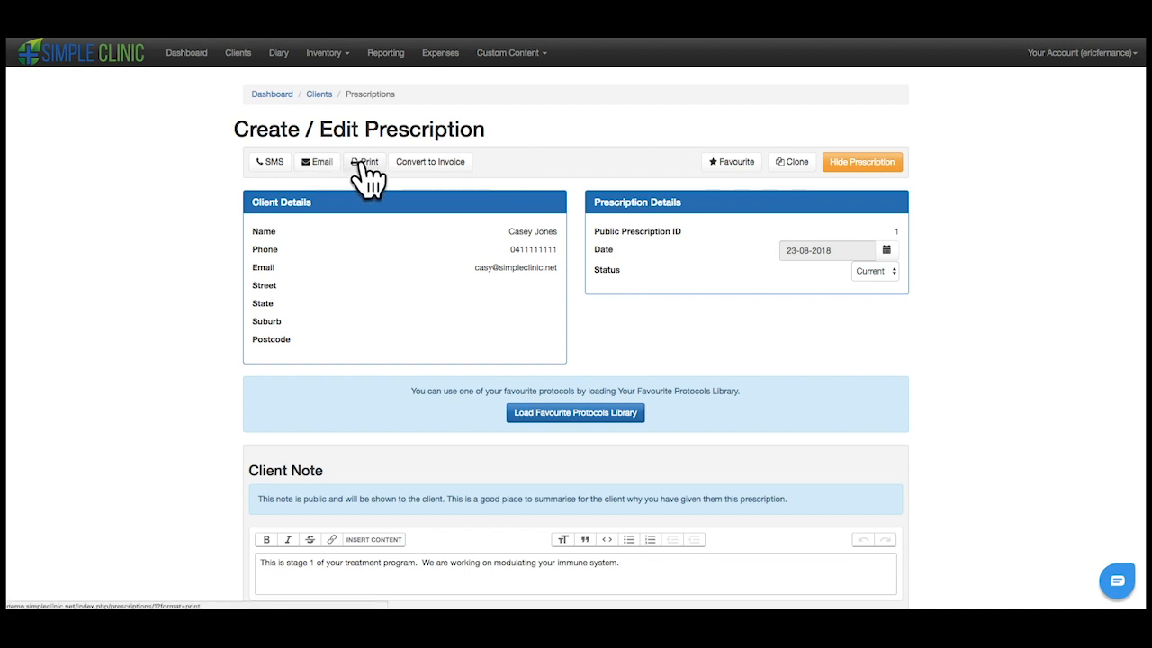
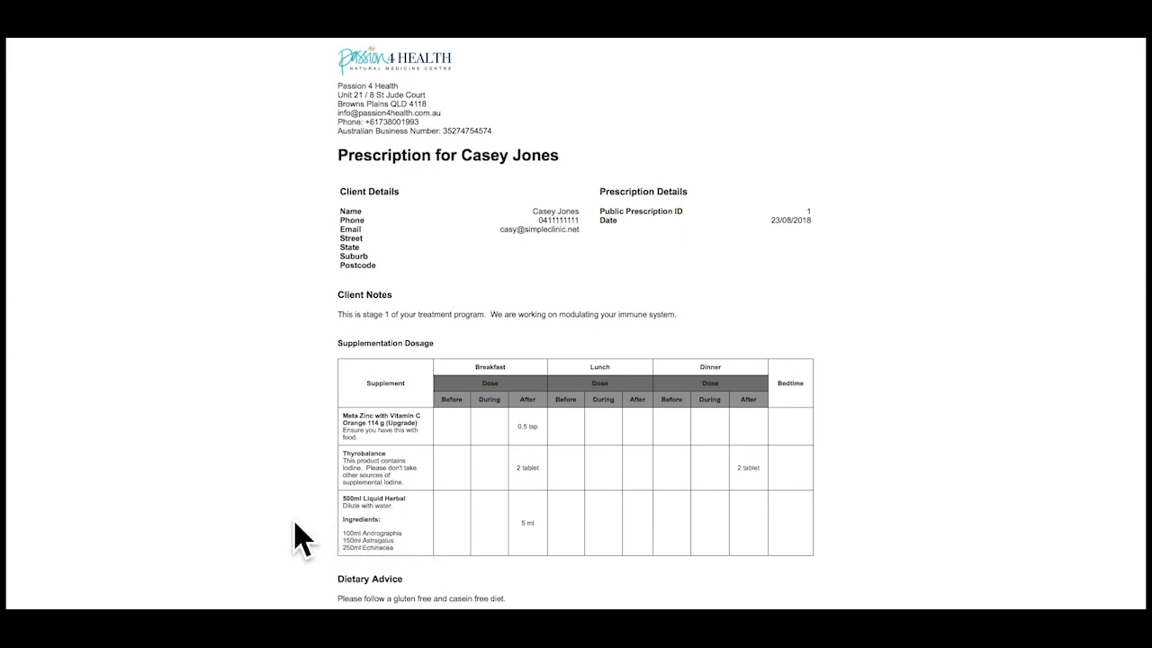
{"action": "scroll", "coordinate": [295, 522], "scroll_direction": "down", "scroll_amount": 3}
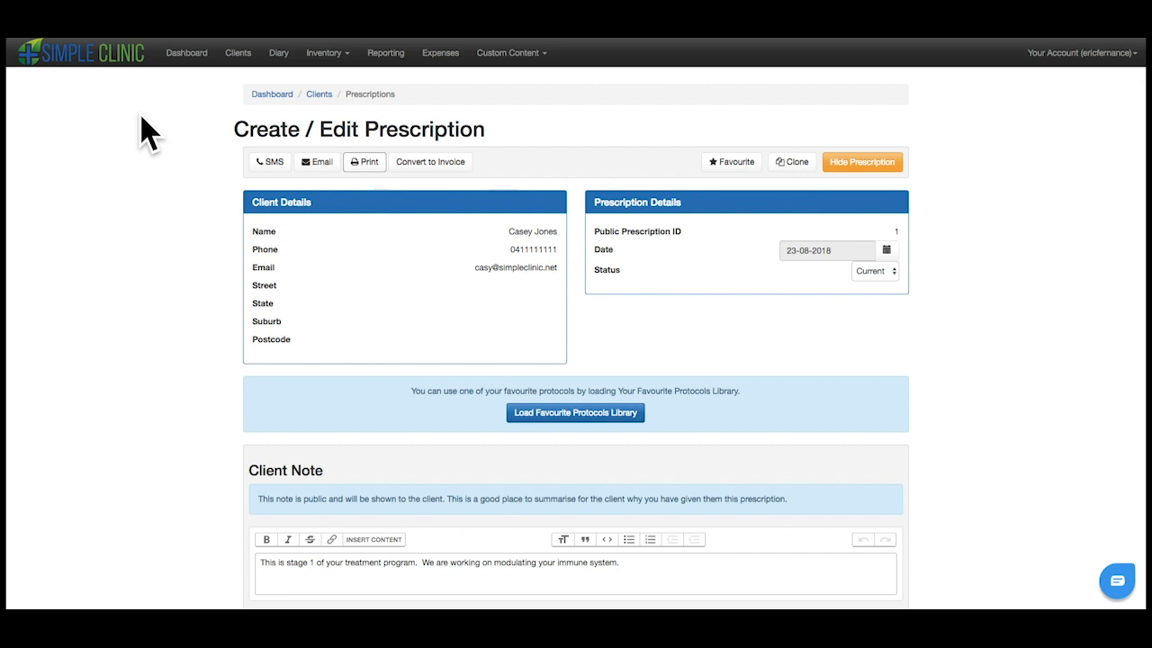
{"action": "left_click", "coordinate": [326, 167]}
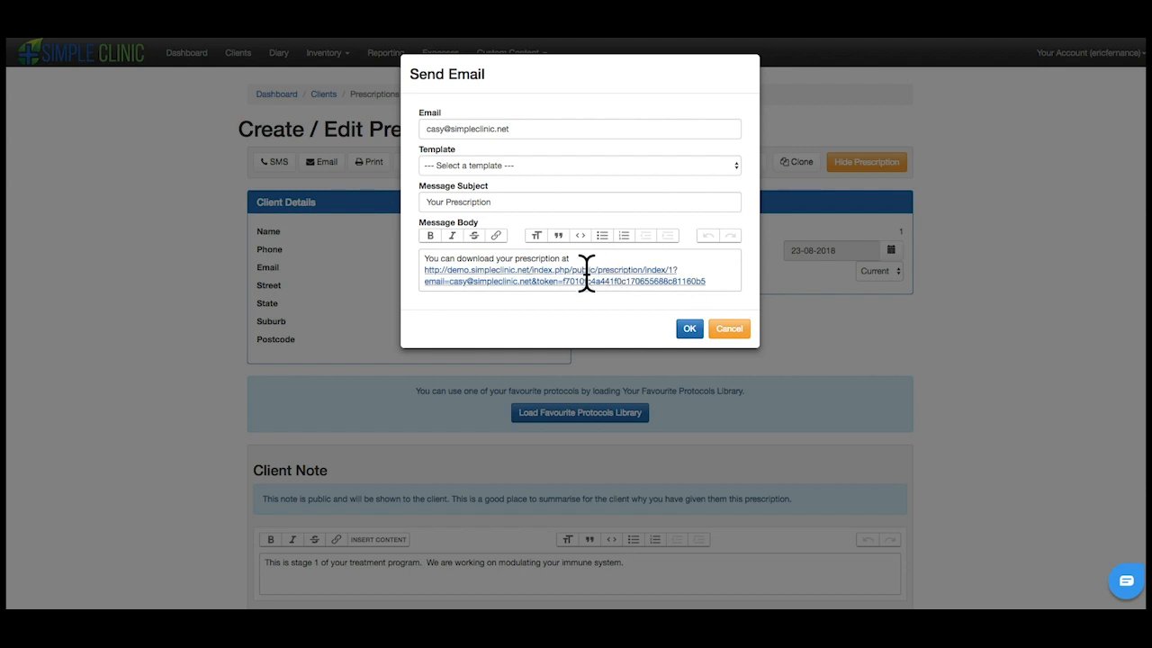
{"action": "left_click", "coordinate": [730, 329]}
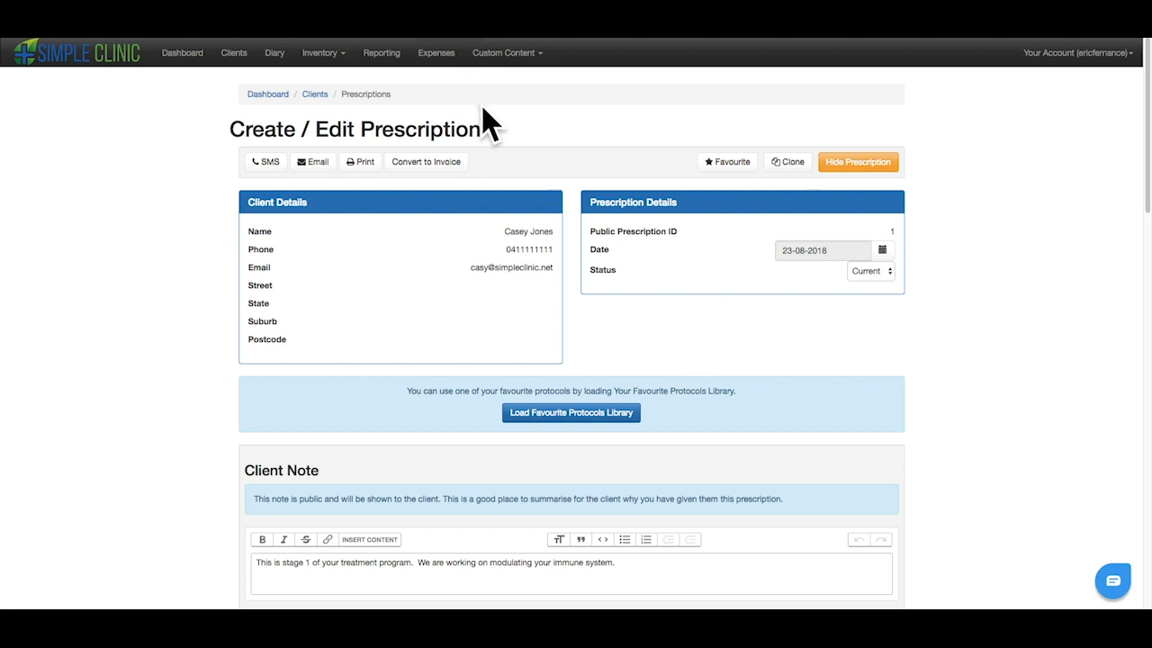
Convert the prescription to an invoice and review its details and line items.
{"action": "left_click", "coordinate": [431, 167]}
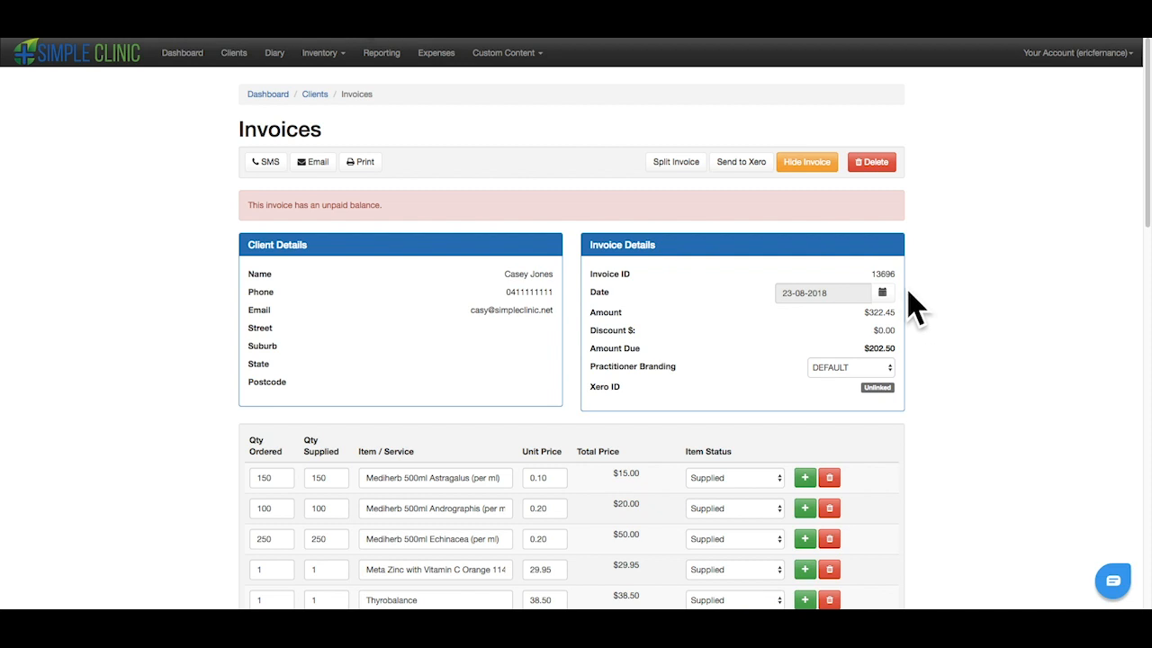
{"action": "scroll", "coordinate": [964, 317], "scroll_direction": "down", "scroll_amount": 1}
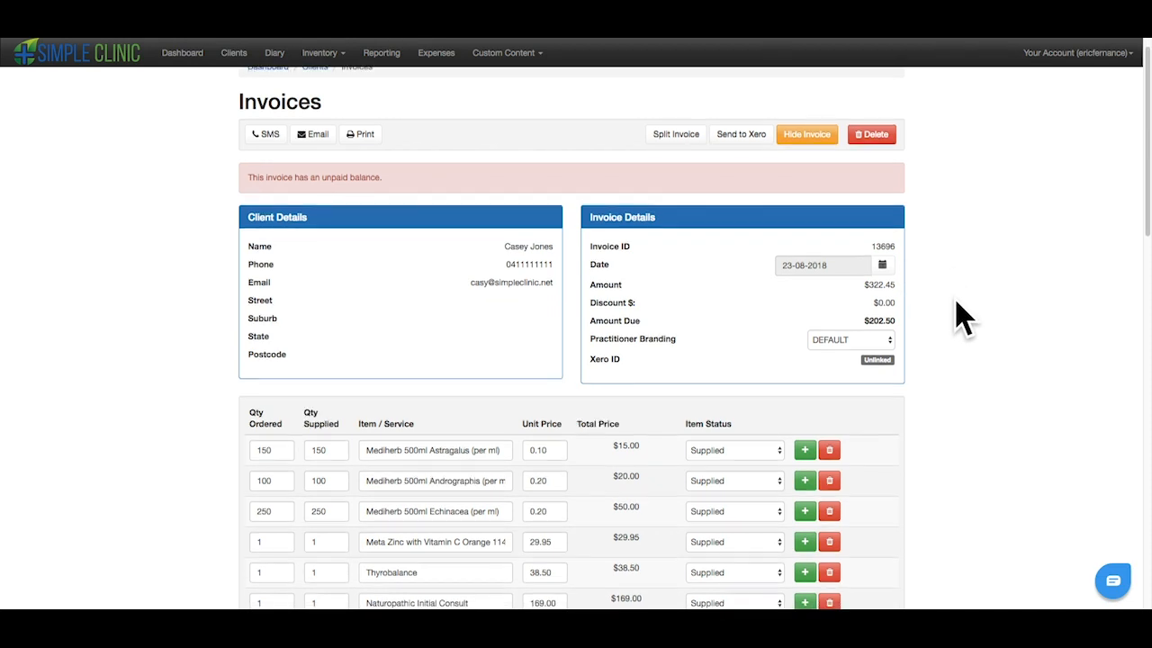
{"action": "scroll", "coordinate": [963, 316], "scroll_direction": "down", "scroll_amount": 1}
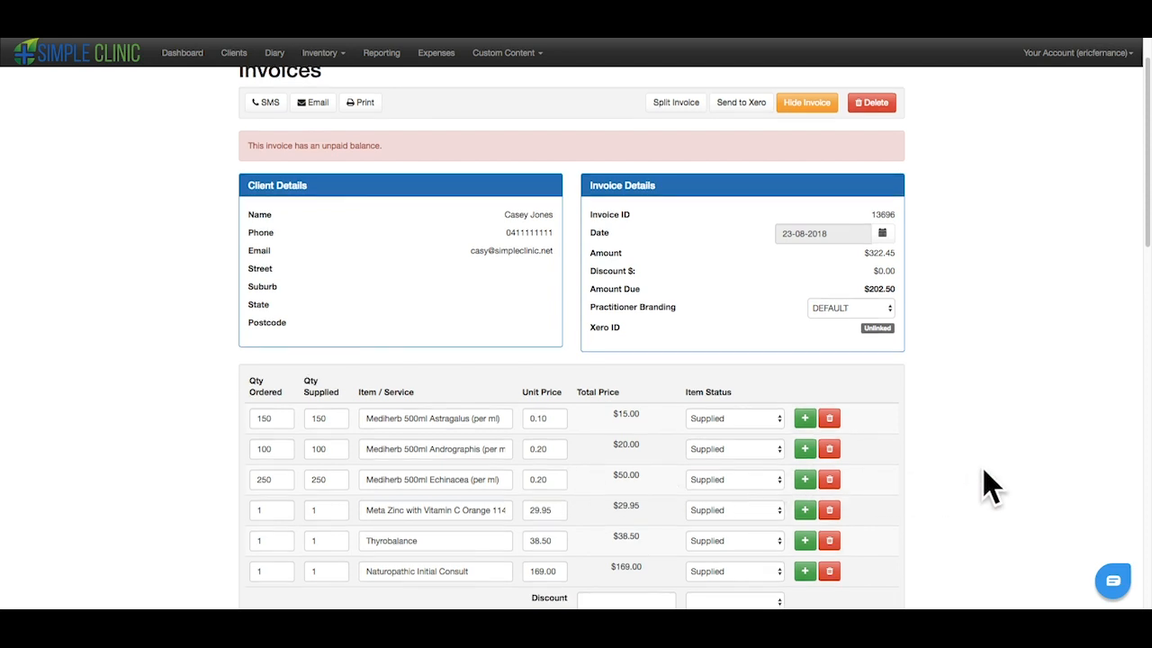
{"action": "scroll", "coordinate": [986, 487], "scroll_direction": "down", "scroll_amount": 2}
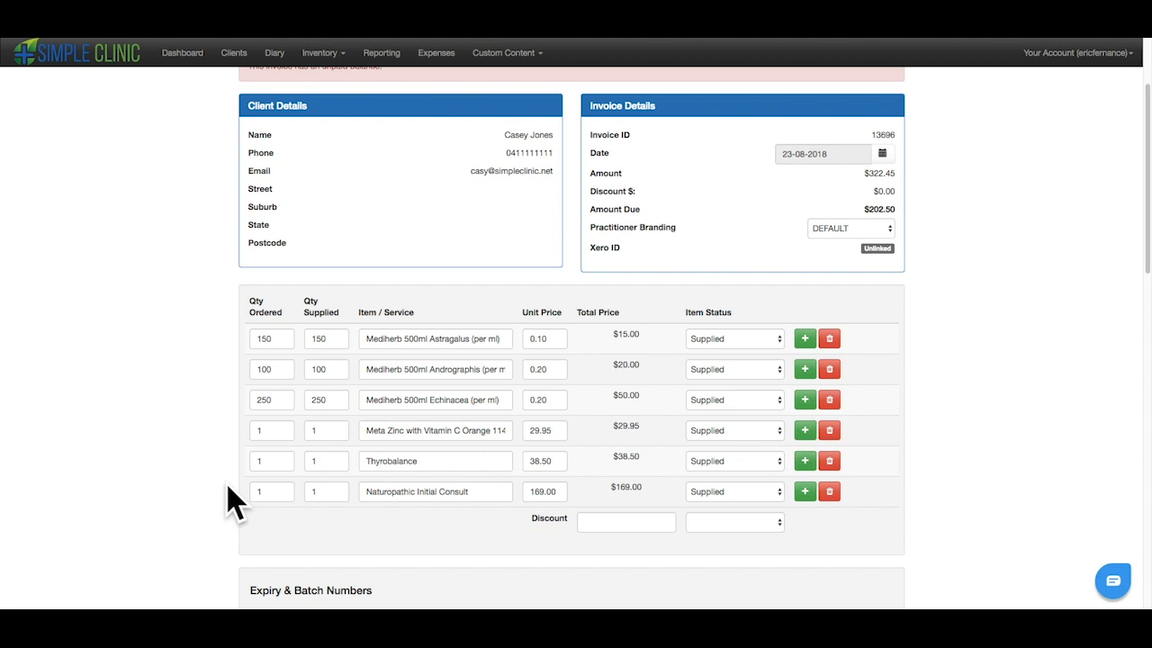
Add Bioceuticals Liquid Silica 500ml as a new invoice line after Naturopathic Initial Consult.
{"action": "left_click", "coordinate": [805, 494]}
{"action": "left_click", "coordinate": [414, 522]}
{"action": "type", "text": "si"}
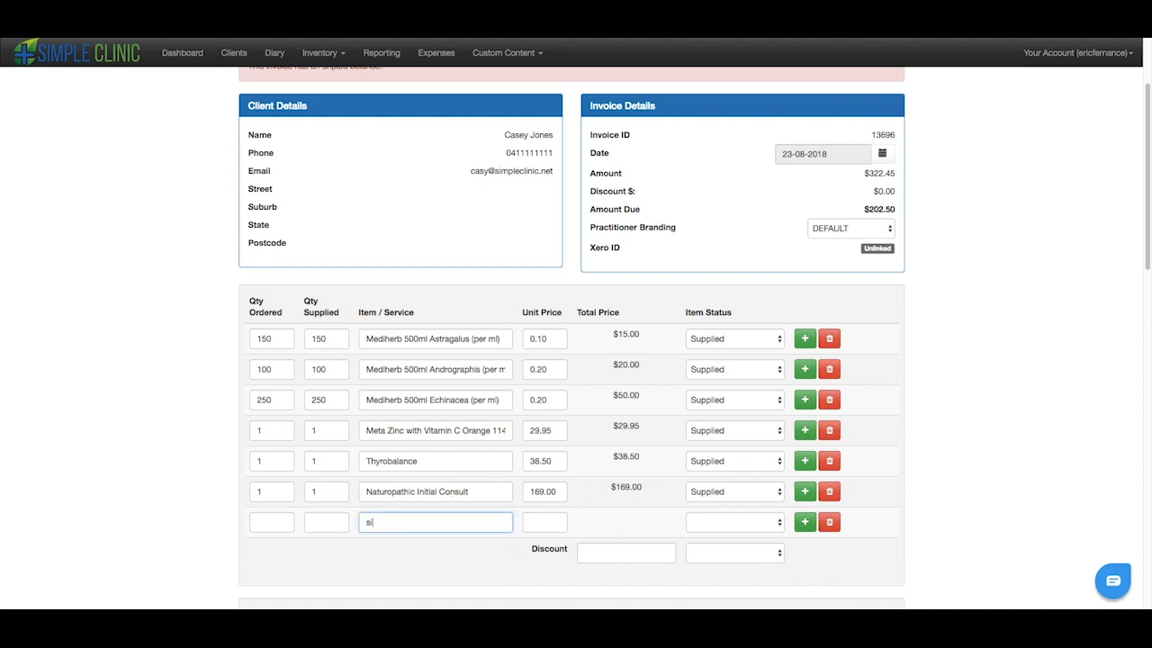
{"action": "type", "text": "li"}
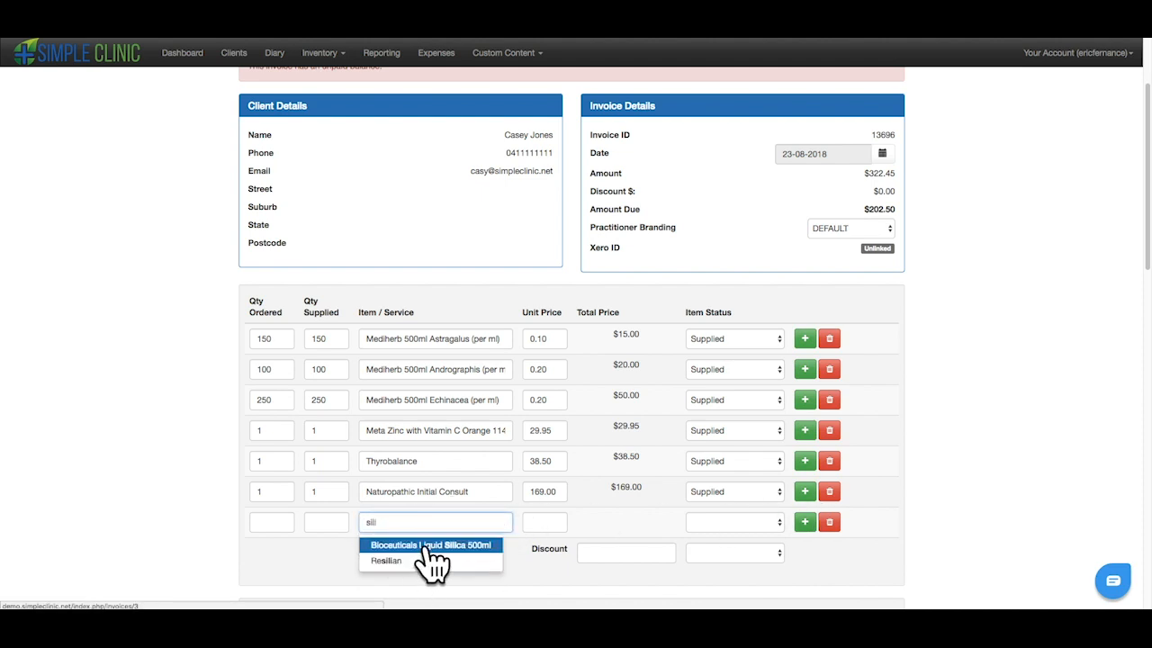
{"action": "left_click", "coordinate": [423, 545]}
{"action": "left_click", "coordinate": [979, 509]}
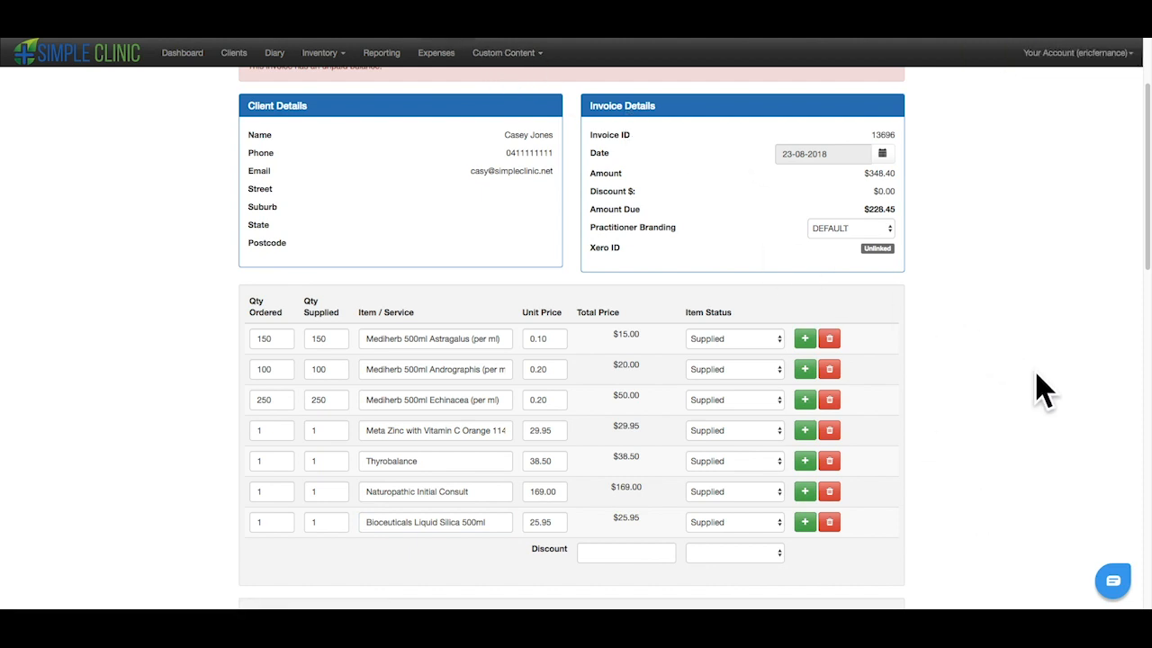
Examine the expiry dates and batch numbers listed for the invoice's liquid herbs.
{"action": "scroll", "coordinate": [1042, 388], "scroll_direction": "down", "scroll_amount": 1}
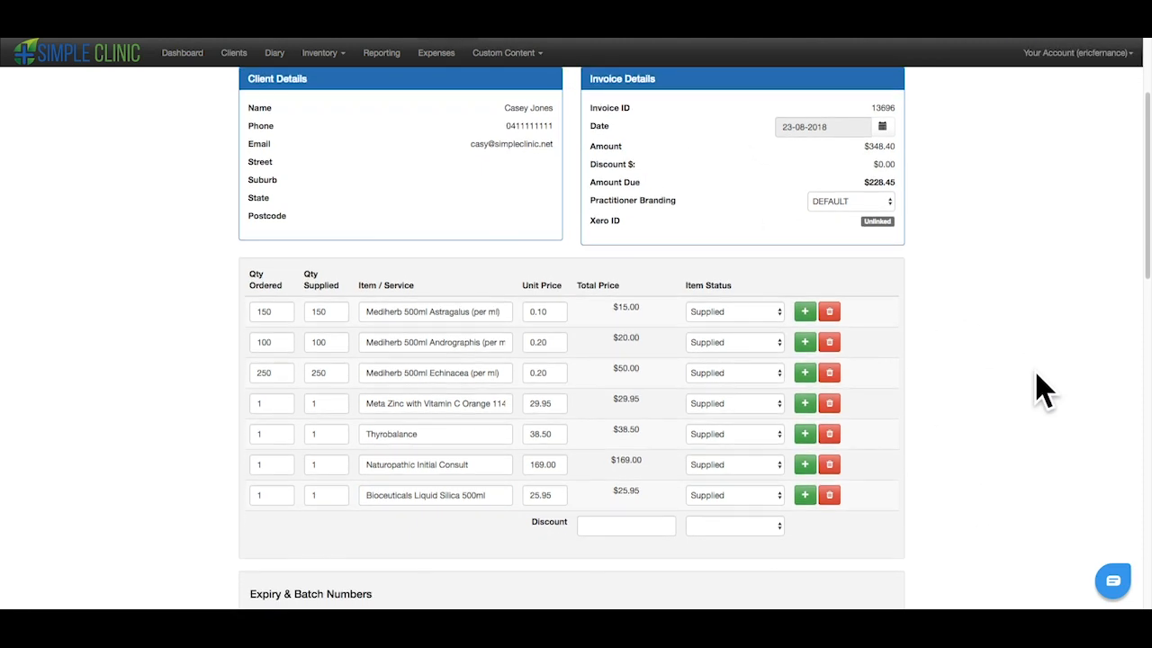
{"action": "scroll", "coordinate": [1042, 389], "scroll_direction": "down", "scroll_amount": 3}
{"action": "scroll", "coordinate": [1042, 388], "scroll_direction": "down", "scroll_amount": 1}
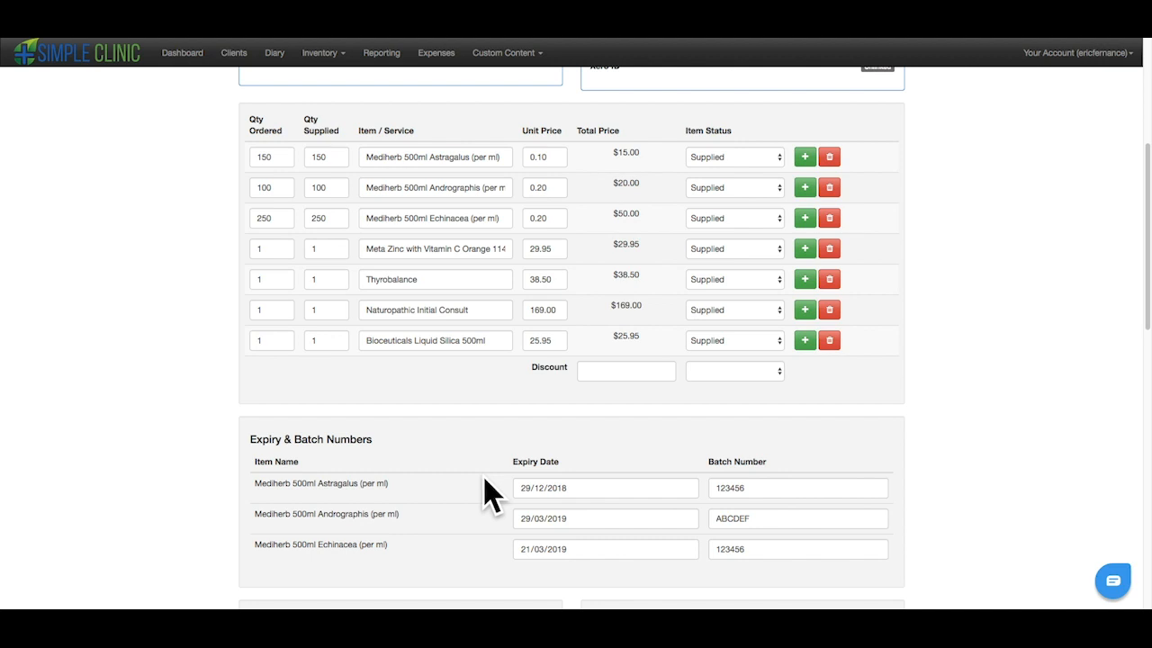
{"action": "scroll", "coordinate": [1076, 274], "scroll_direction": "down", "scroll_amount": 1}
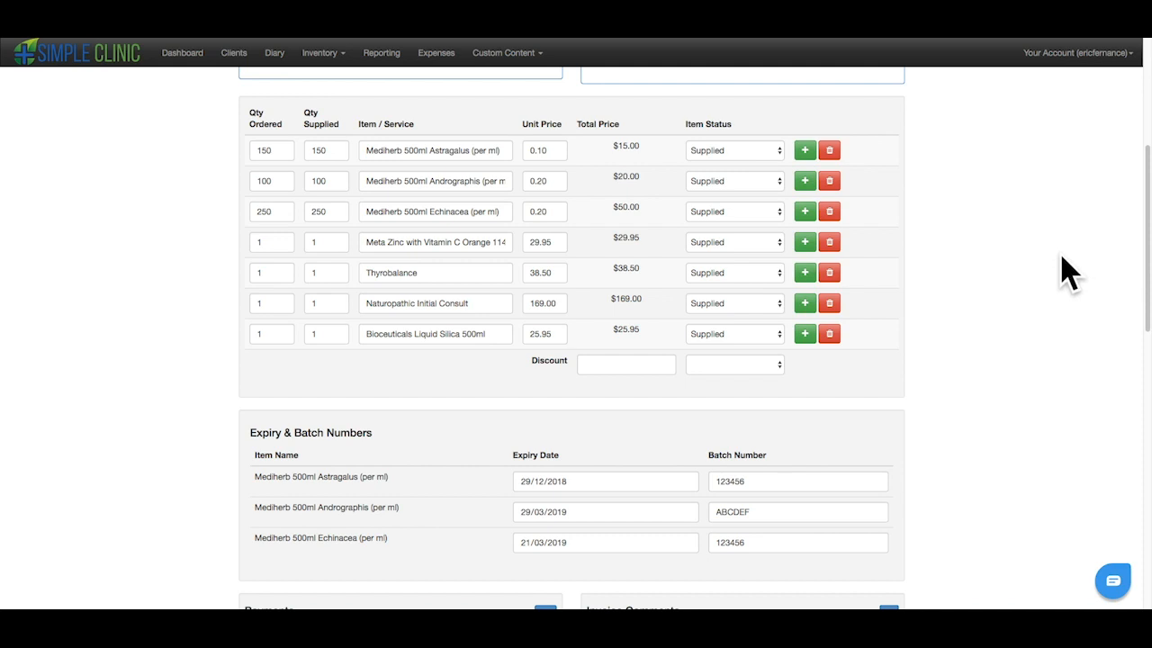
{"action": "scroll", "coordinate": [1066, 270], "scroll_direction": "up", "scroll_amount": 1}
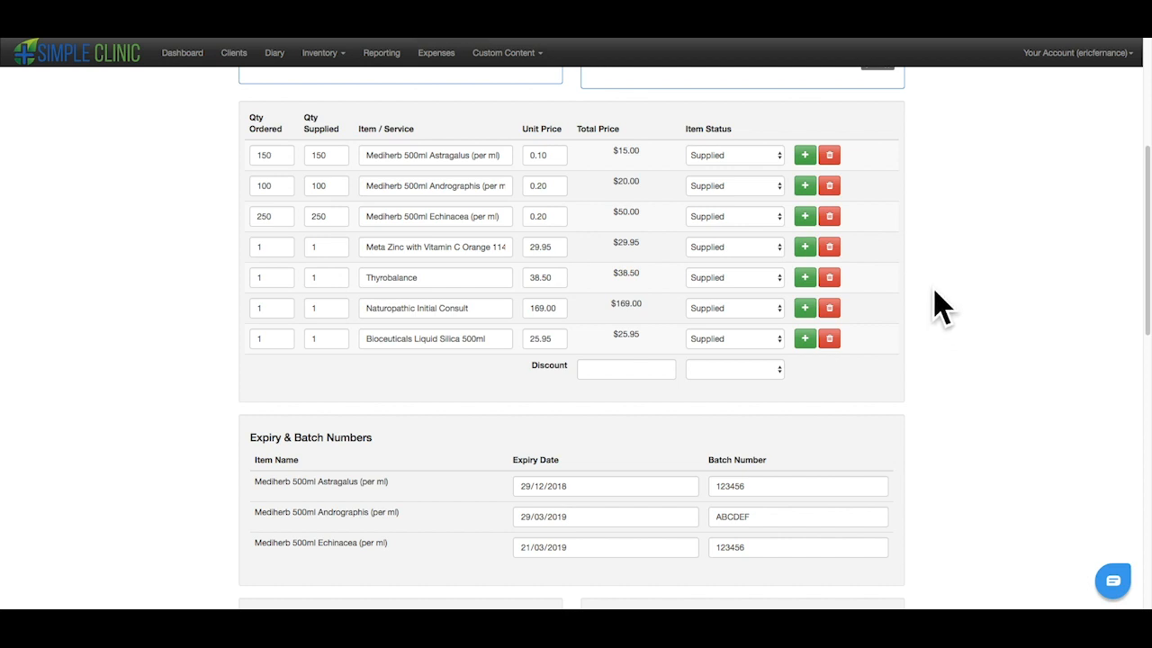
{"action": "scroll", "coordinate": [965, 340], "scroll_direction": "down", "scroll_amount": 2}
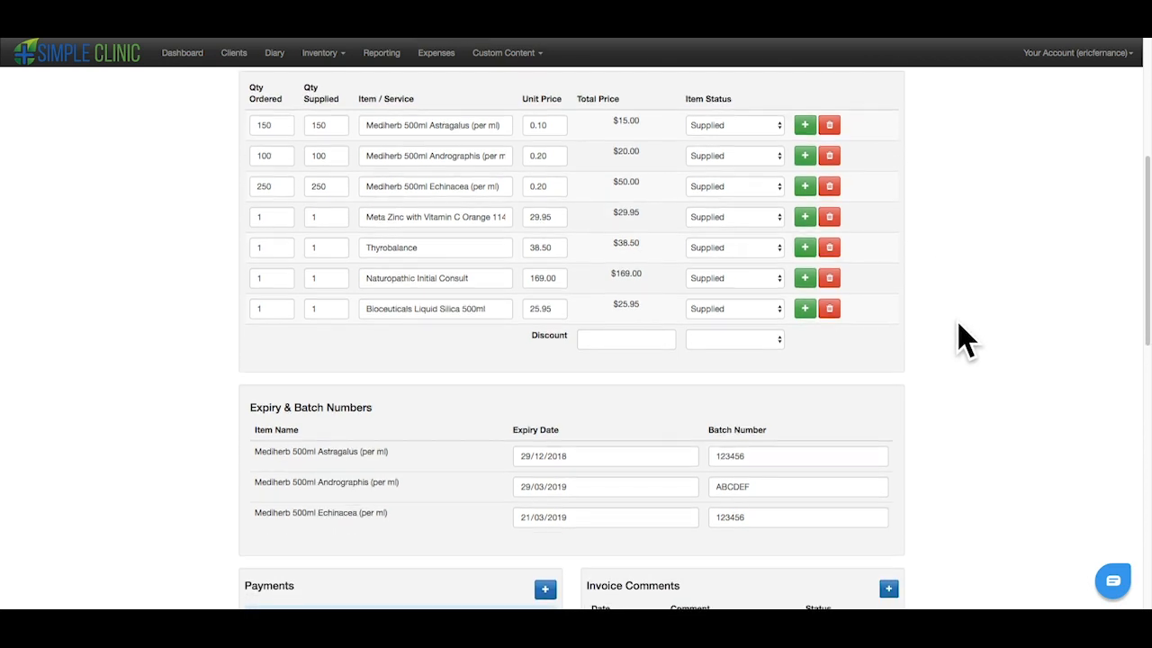
Record an EFTPOS payment of $348.40 against the invoice.
{"action": "scroll", "coordinate": [964, 340], "scroll_direction": "down", "scroll_amount": 2}
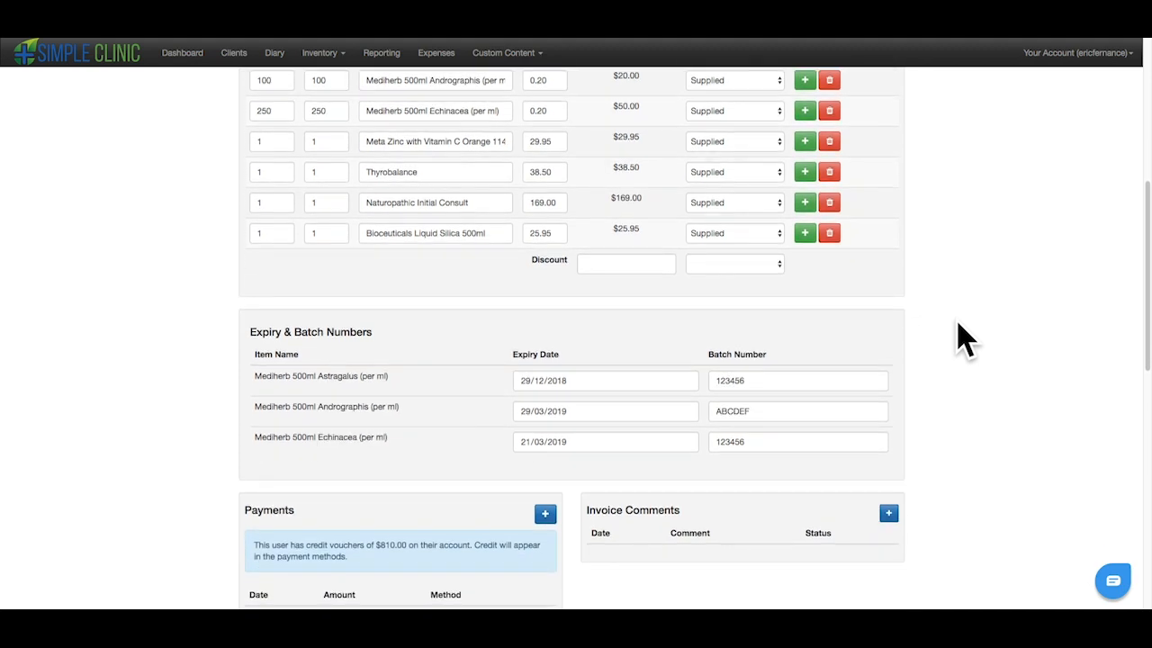
{"action": "scroll", "coordinate": [965, 340], "scroll_direction": "down", "scroll_amount": 2}
{"action": "scroll", "coordinate": [964, 340], "scroll_direction": "down", "scroll_amount": 1}
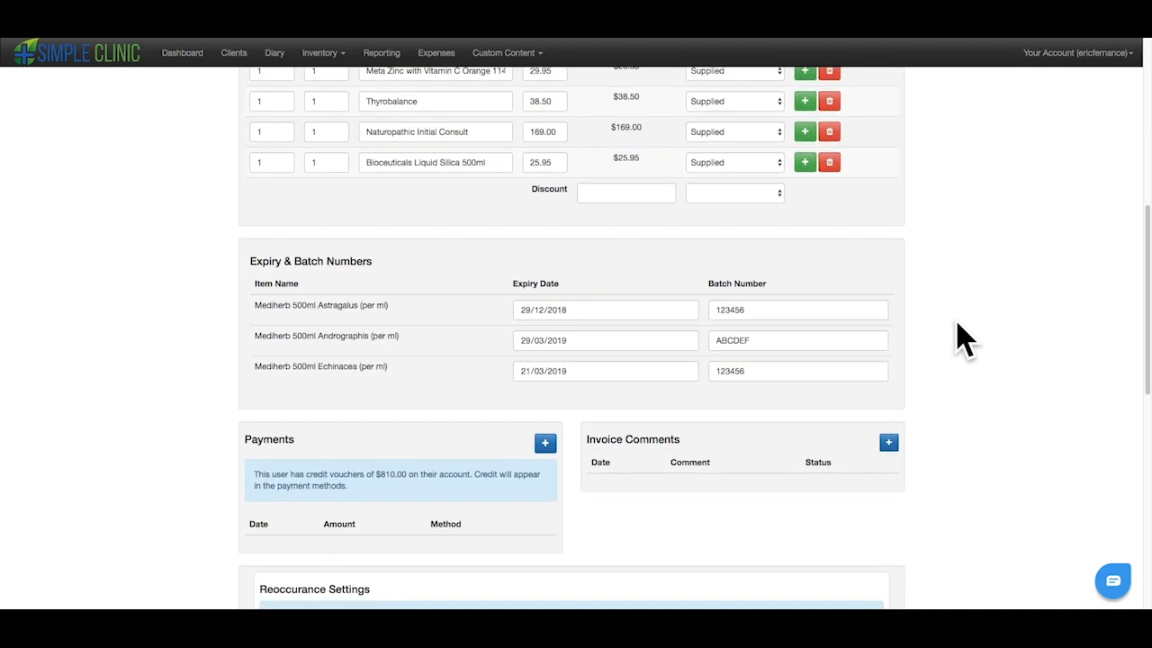
{"action": "left_click", "coordinate": [546, 444]}
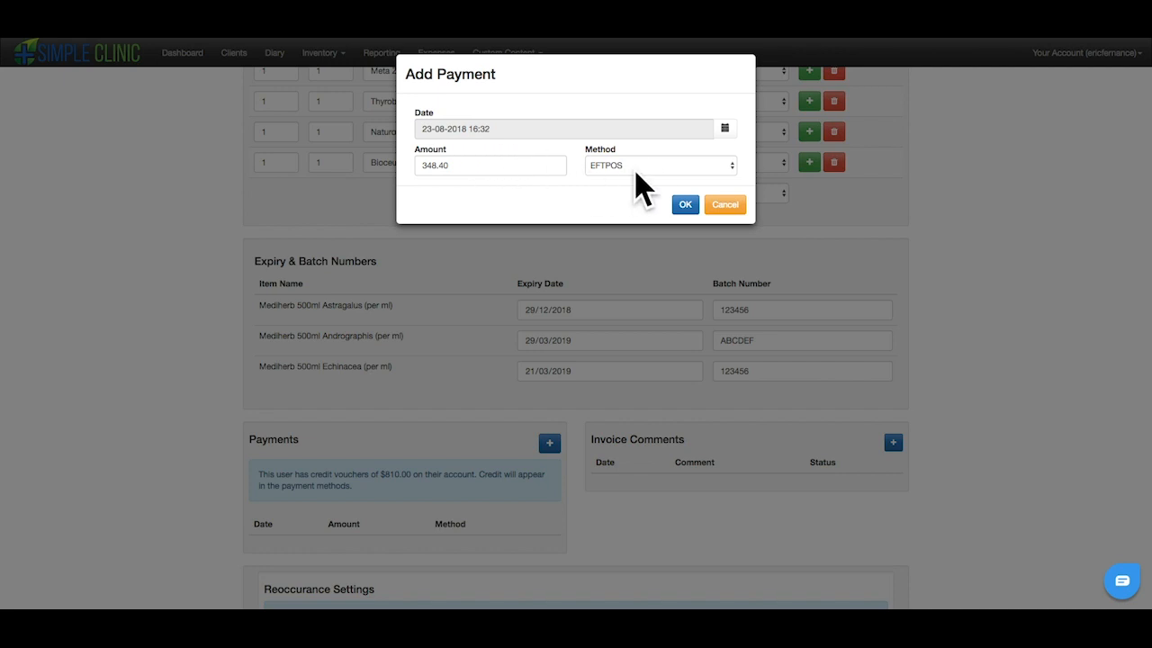
{"action": "left_click", "coordinate": [717, 169]}
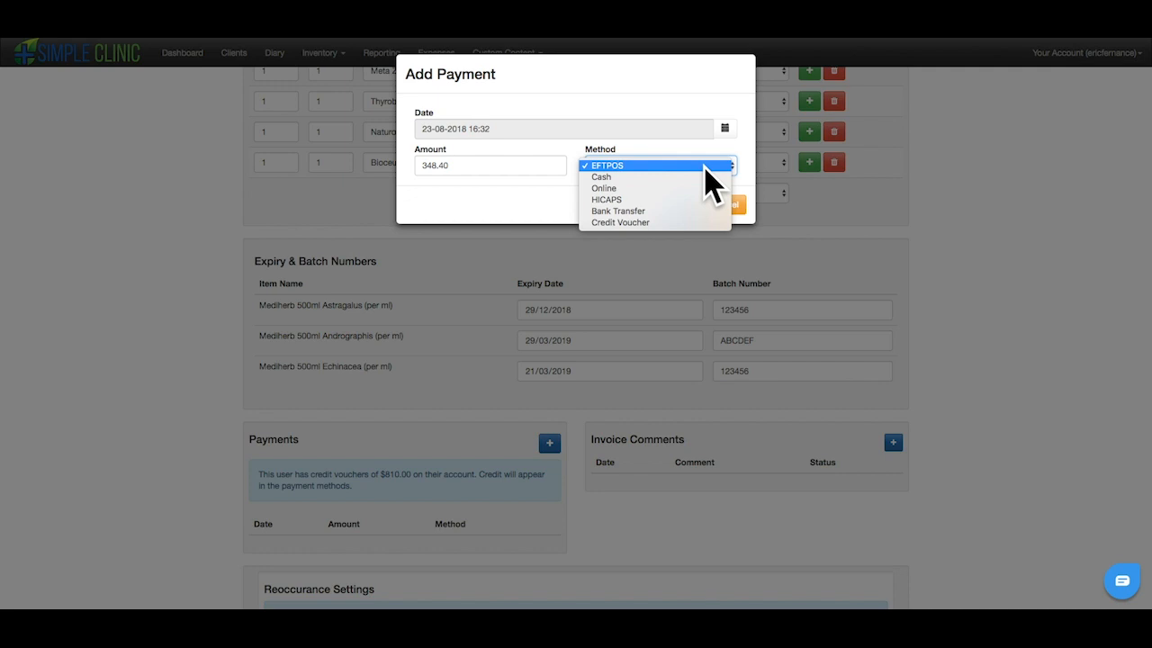
{"action": "left_click", "coordinate": [705, 166]}
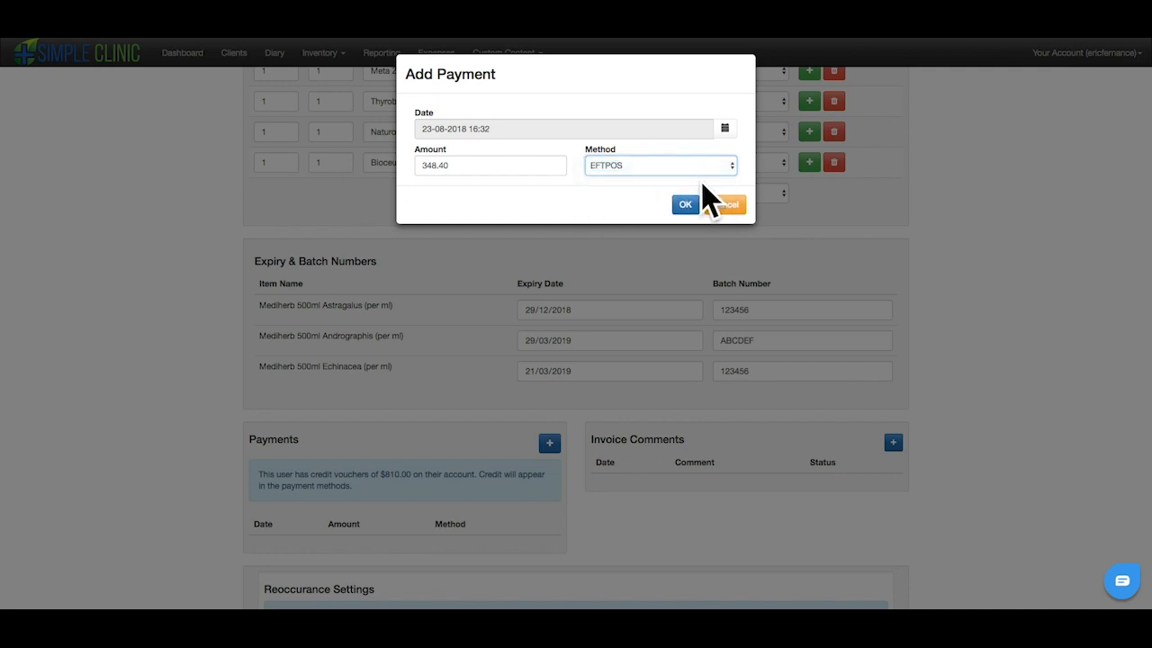
{"action": "left_click", "coordinate": [685, 205]}
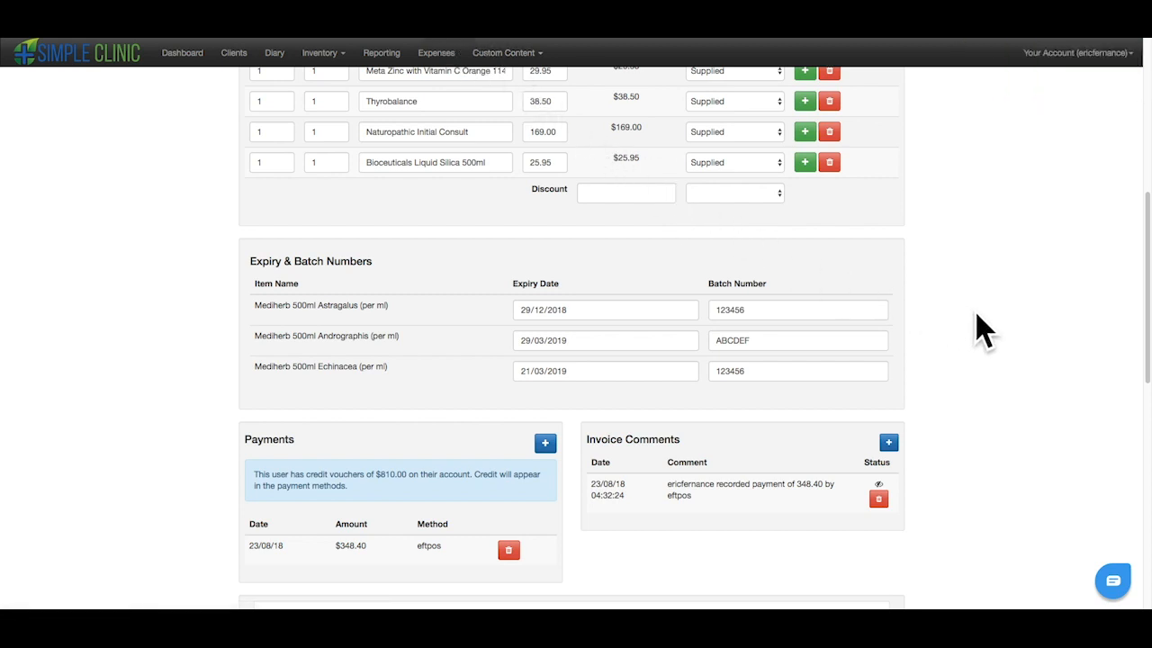
Open the invoice's printable version and examine the provider numbers, herb batch details and totals.
{"action": "scroll", "coordinate": [982, 331], "scroll_direction": "up", "scroll_amount": 5}
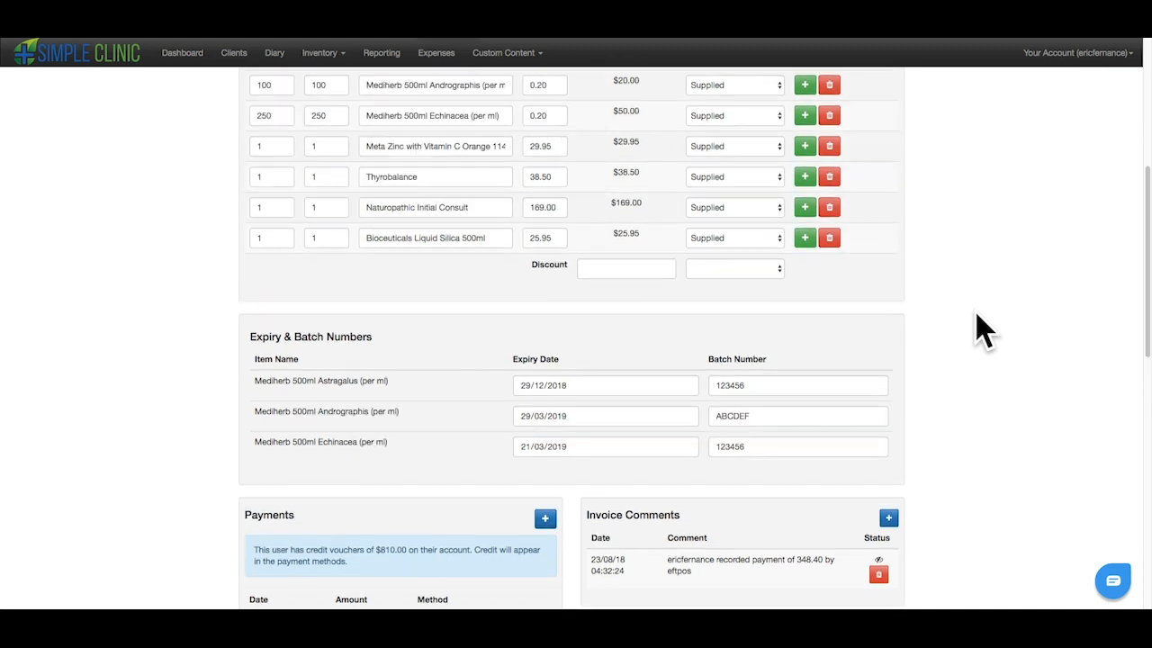
{"action": "scroll", "coordinate": [983, 331], "scroll_direction": "up", "scroll_amount": 1}
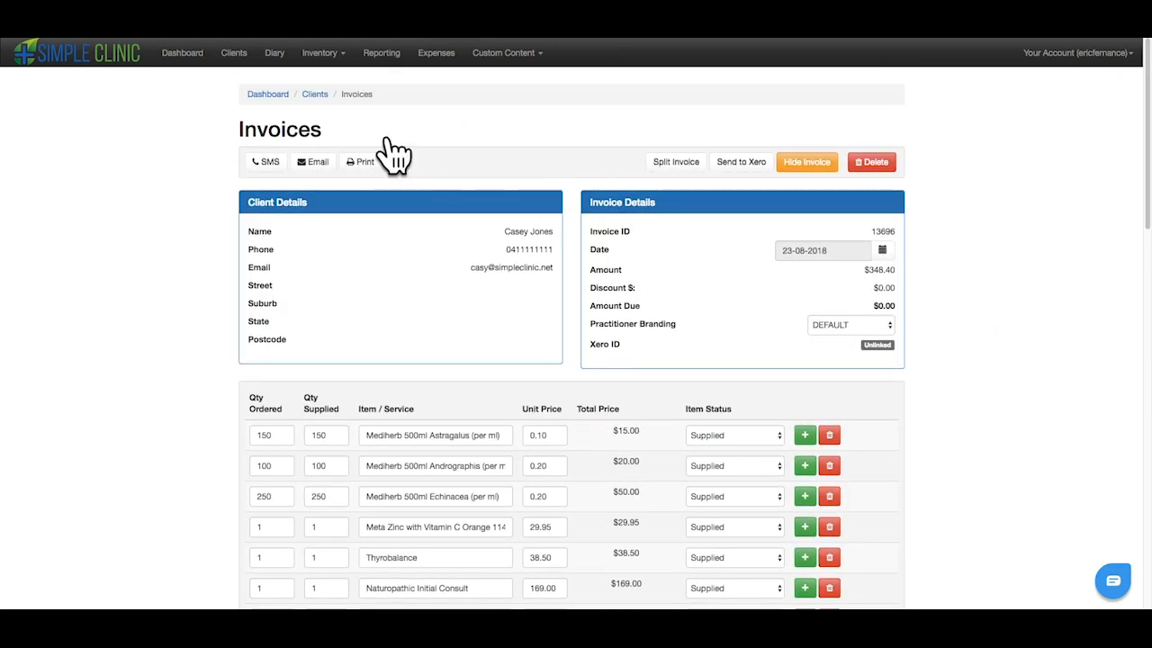
{"action": "left_click", "coordinate": [365, 163]}
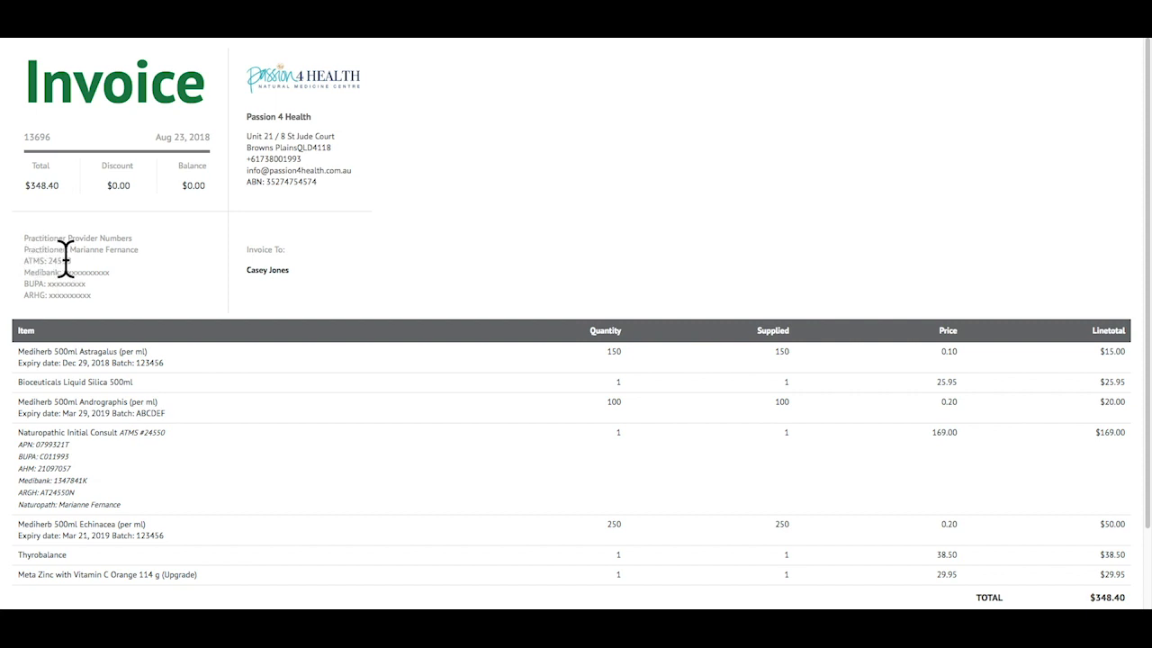
{"action": "scroll", "coordinate": [129, 283], "scroll_direction": "down", "scroll_amount": 1}
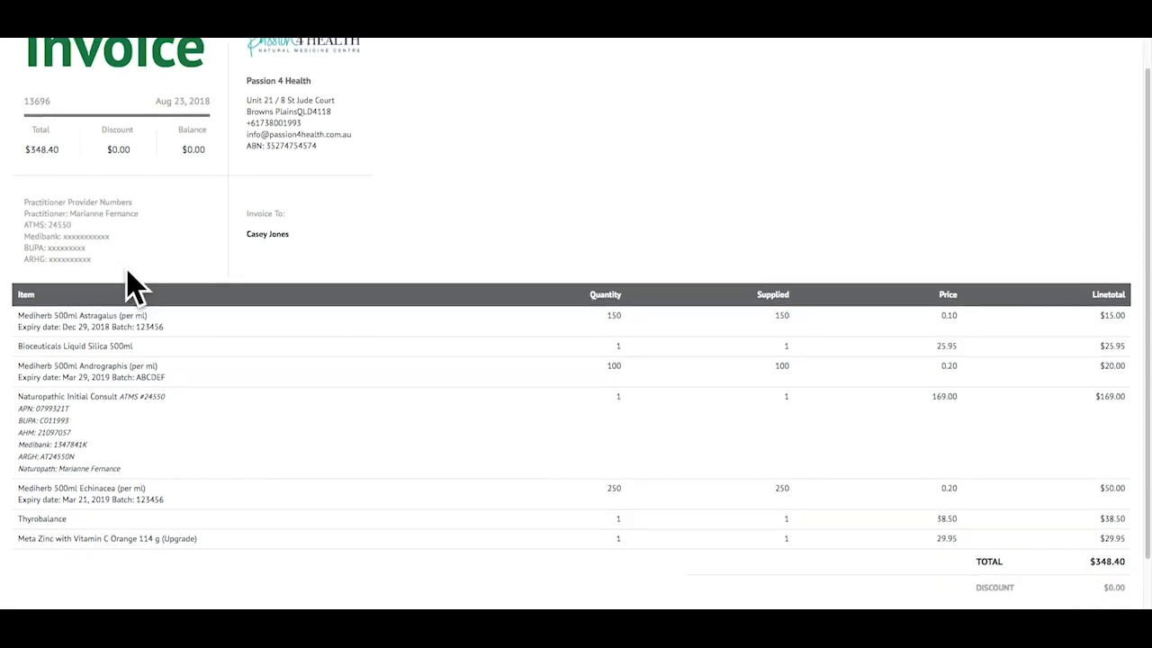
{"action": "scroll", "coordinate": [128, 282], "scroll_direction": "down", "scroll_amount": 1}
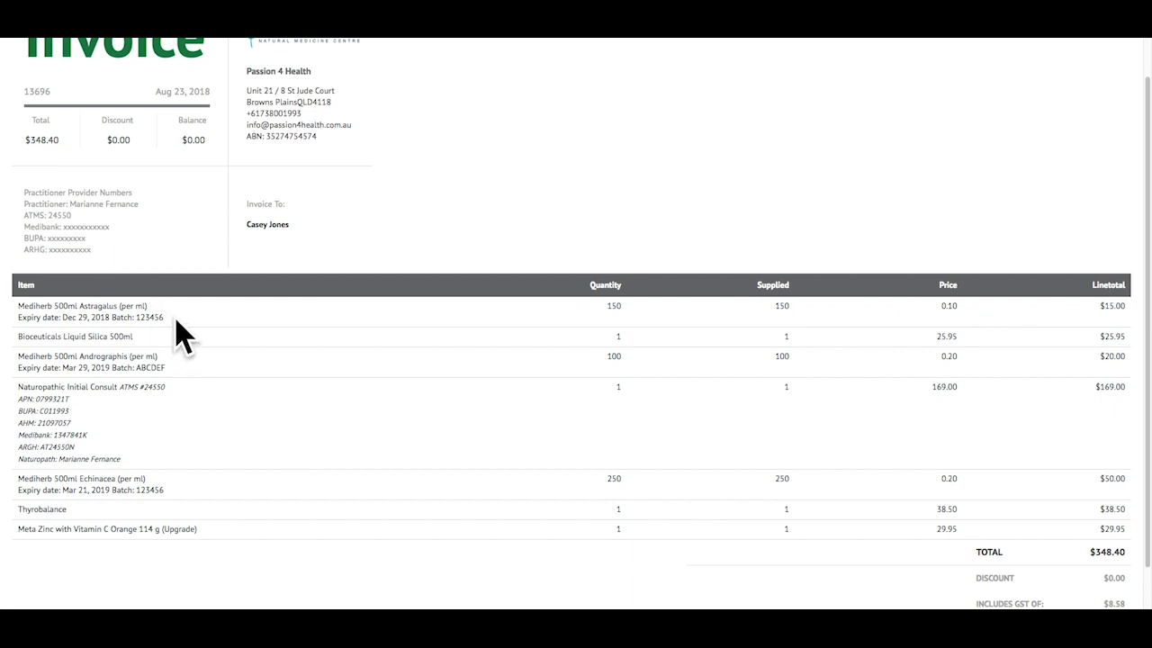
{"action": "scroll", "coordinate": [176, 320], "scroll_direction": "down", "scroll_amount": 2}
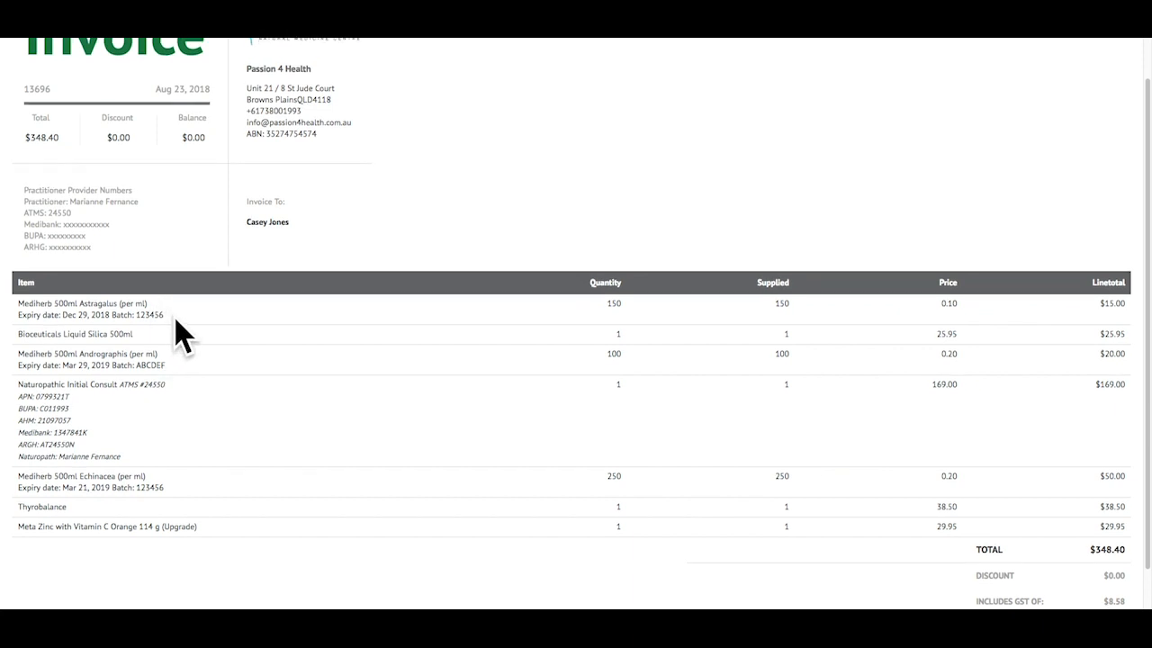
{"action": "scroll", "coordinate": [177, 324], "scroll_direction": "down", "scroll_amount": 2}
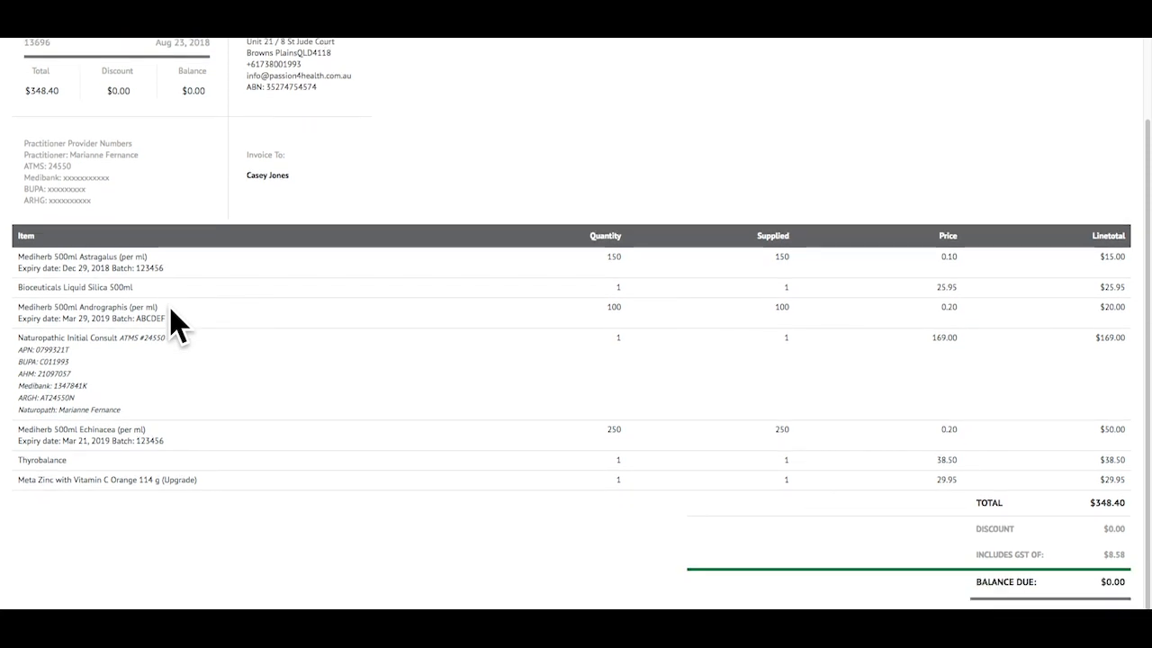
{"action": "scroll", "coordinate": [180, 329], "scroll_direction": "up", "scroll_amount": 2}
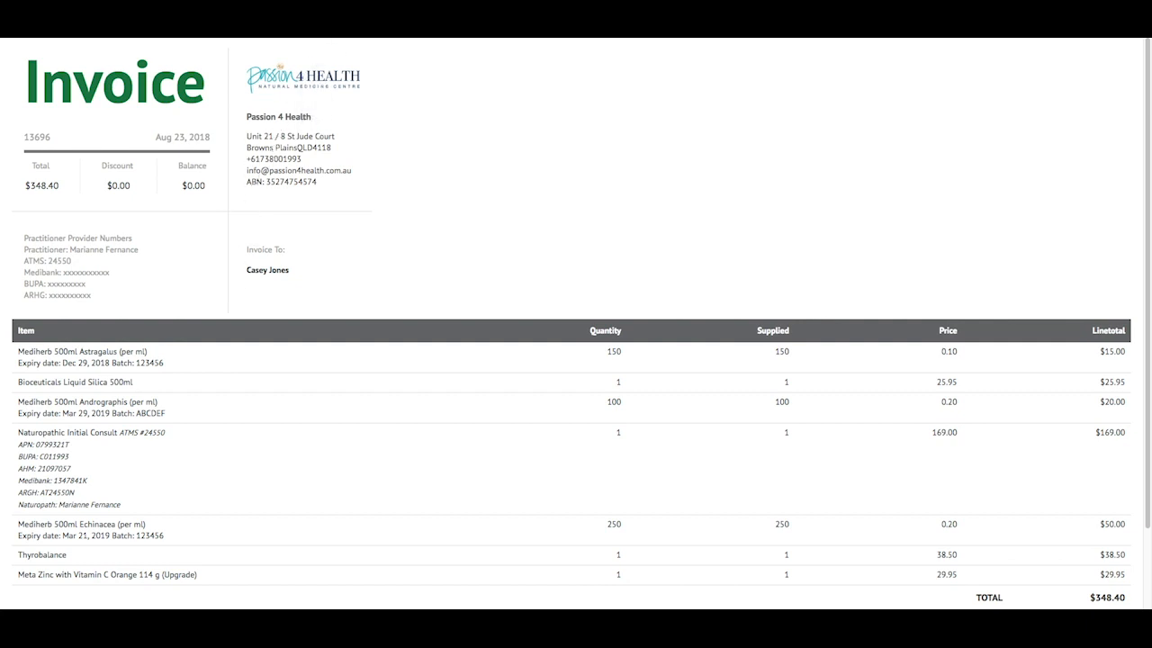
Return to the invoice record and preview the email for sending it to the client without sending.
{"action": "left_click", "coordinate": [292, 18]}
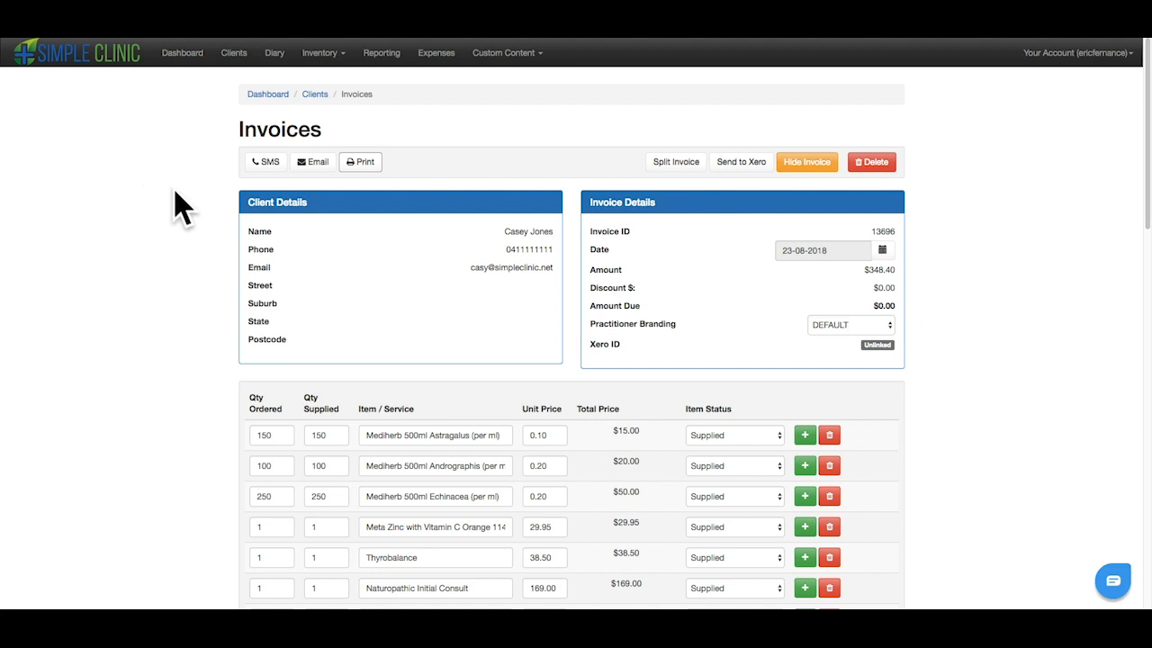
{"action": "left_click", "coordinate": [316, 162]}
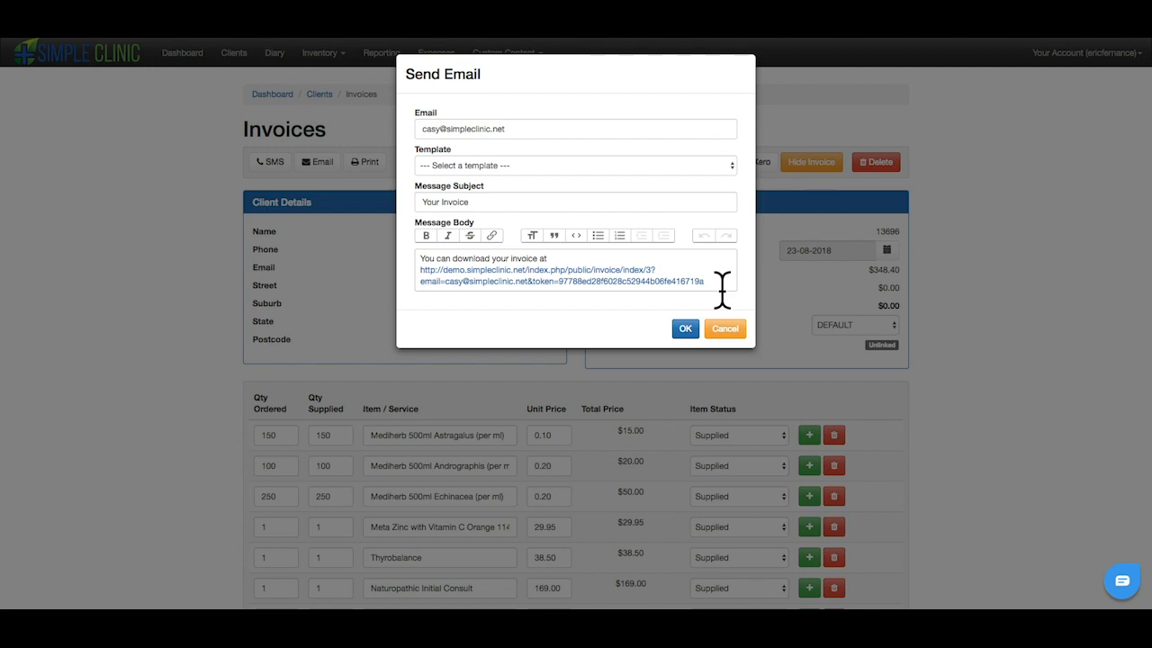
{"action": "left_click", "coordinate": [725, 330]}
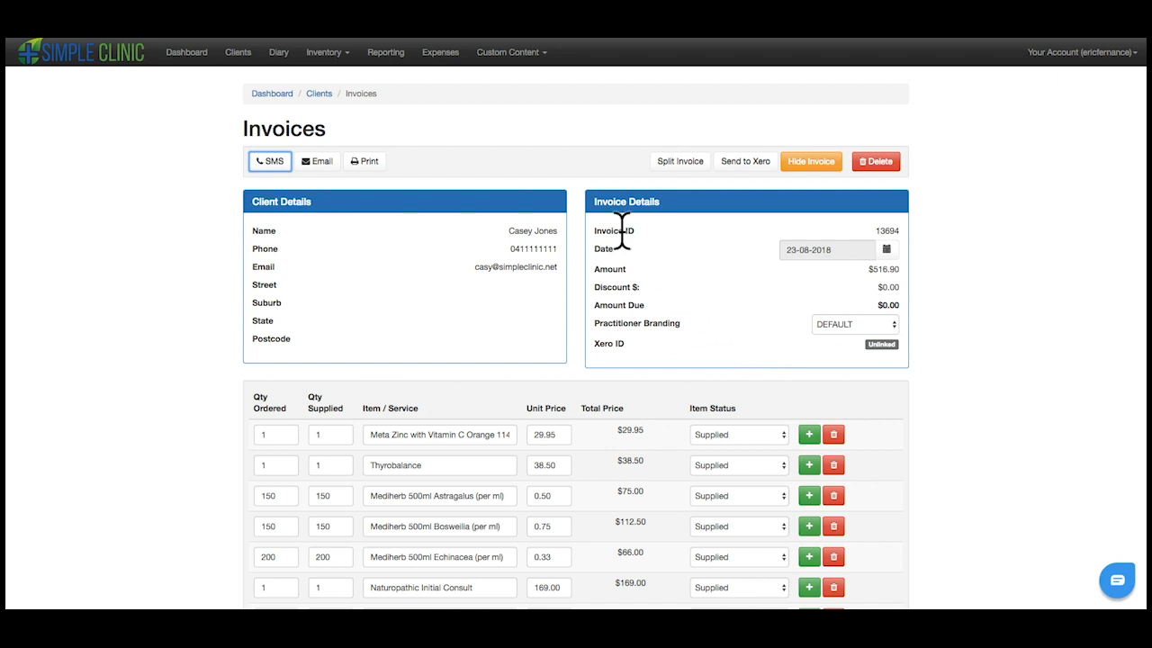
Open the diary at the week of 2–8 September 2018 and start an appointment for Wednesday 5 September at 10:00 am.
{"action": "left_click", "coordinate": [282, 59]}
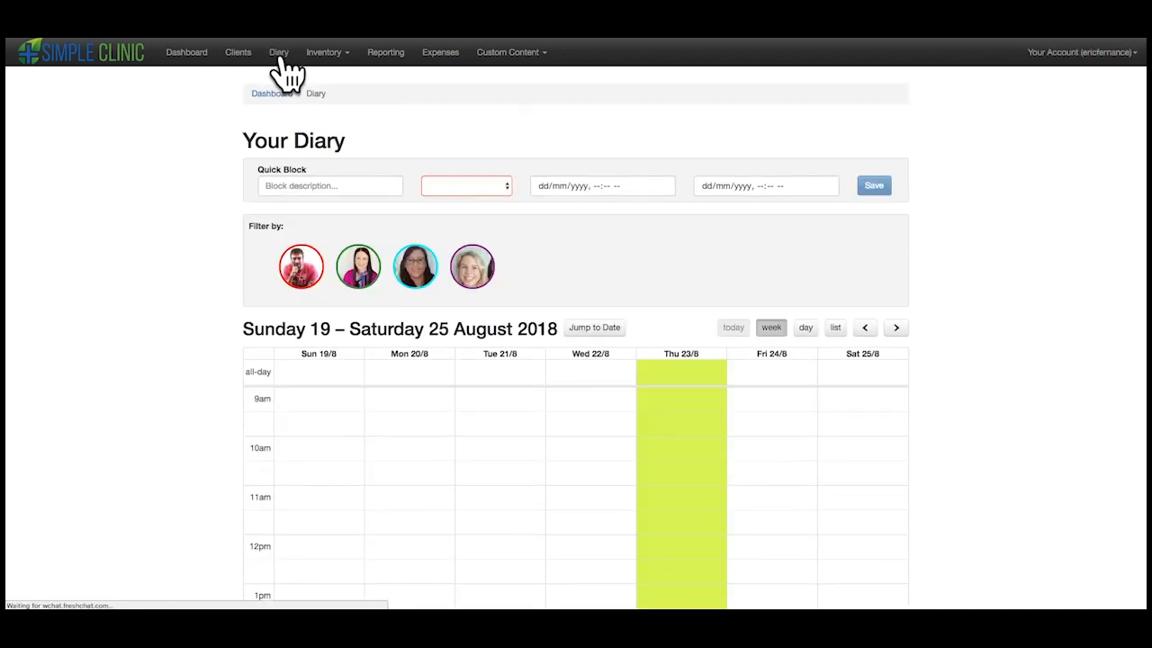
{"action": "scroll", "coordinate": [753, 278], "scroll_direction": "down", "scroll_amount": 1}
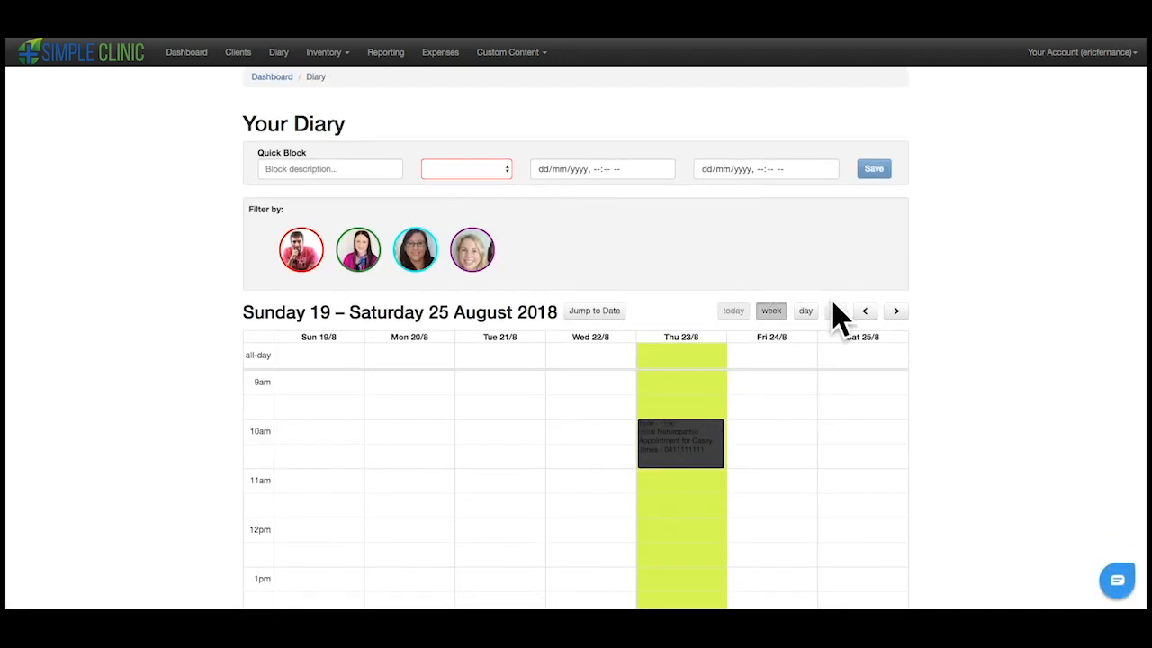
{"action": "left_click", "coordinate": [896, 312]}
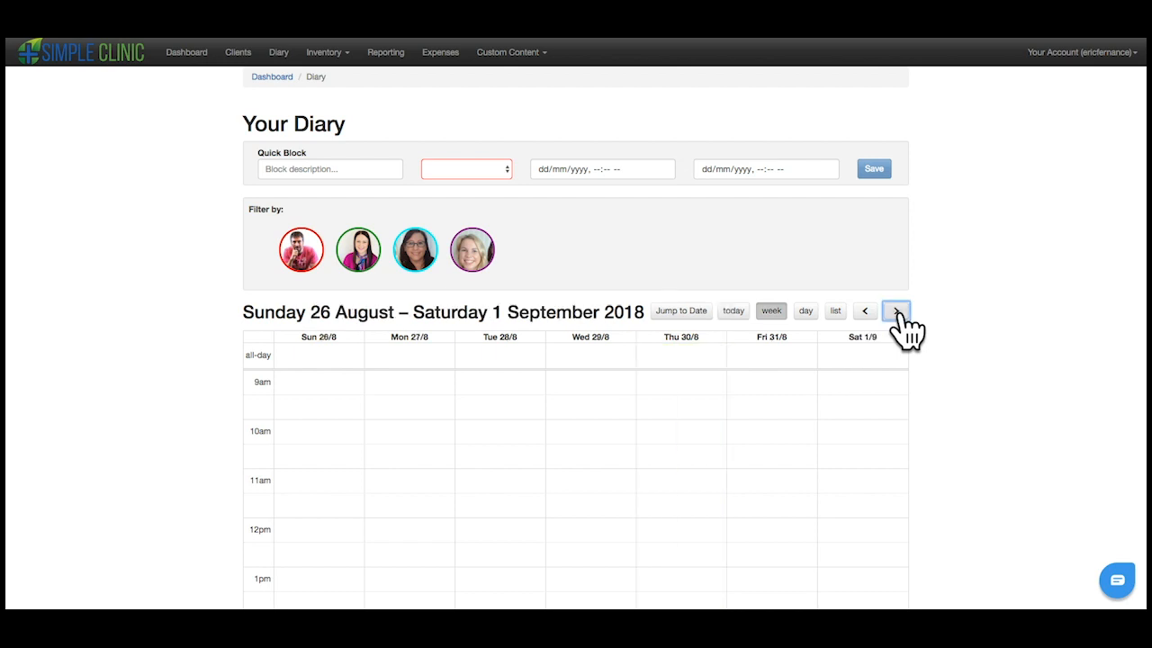
{"action": "left_click", "coordinate": [896, 311]}
{"action": "scroll", "coordinate": [904, 317], "scroll_direction": "down", "scroll_amount": 2}
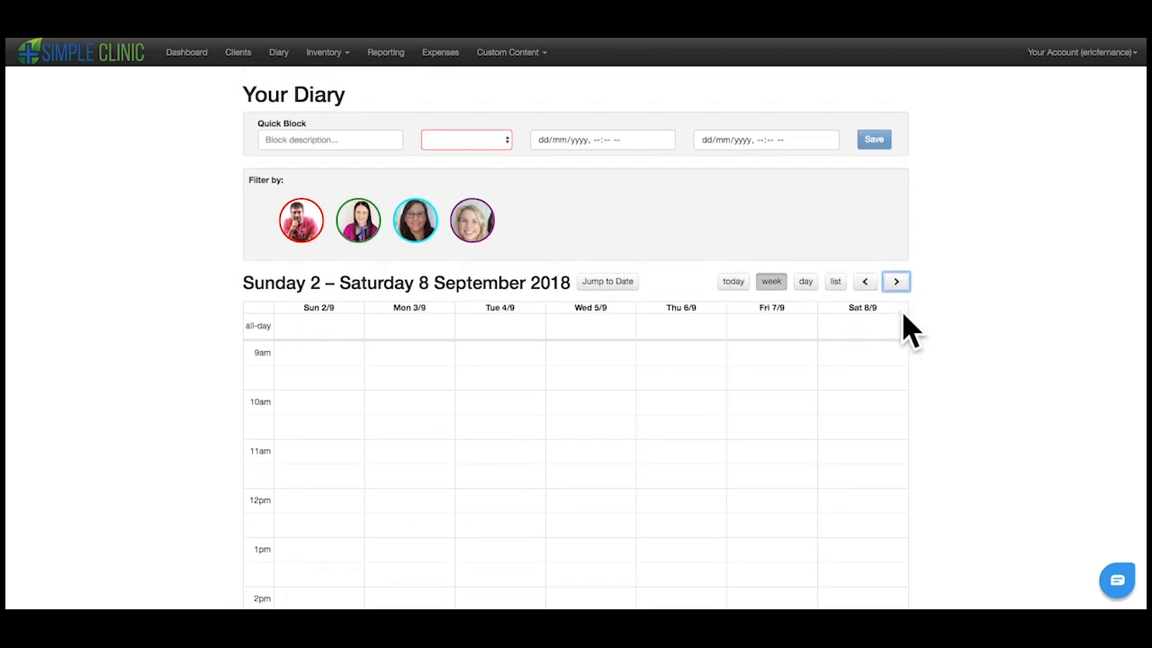
{"action": "scroll", "coordinate": [904, 316], "scroll_direction": "down", "scroll_amount": 1}
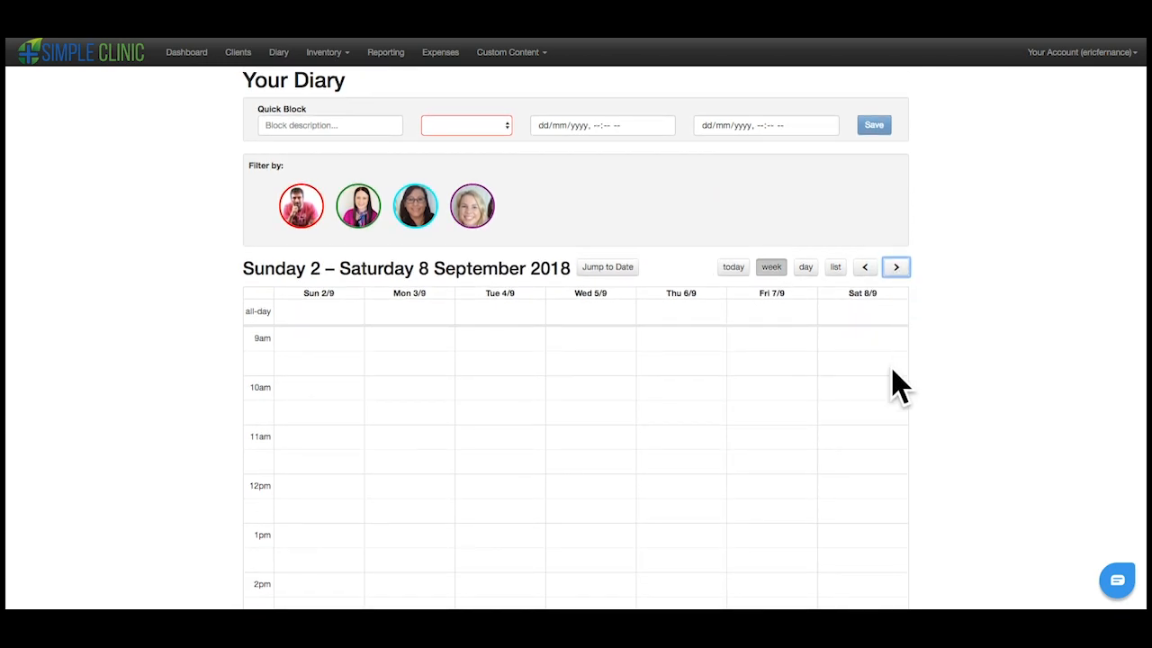
{"action": "left_click", "coordinate": [596, 381]}
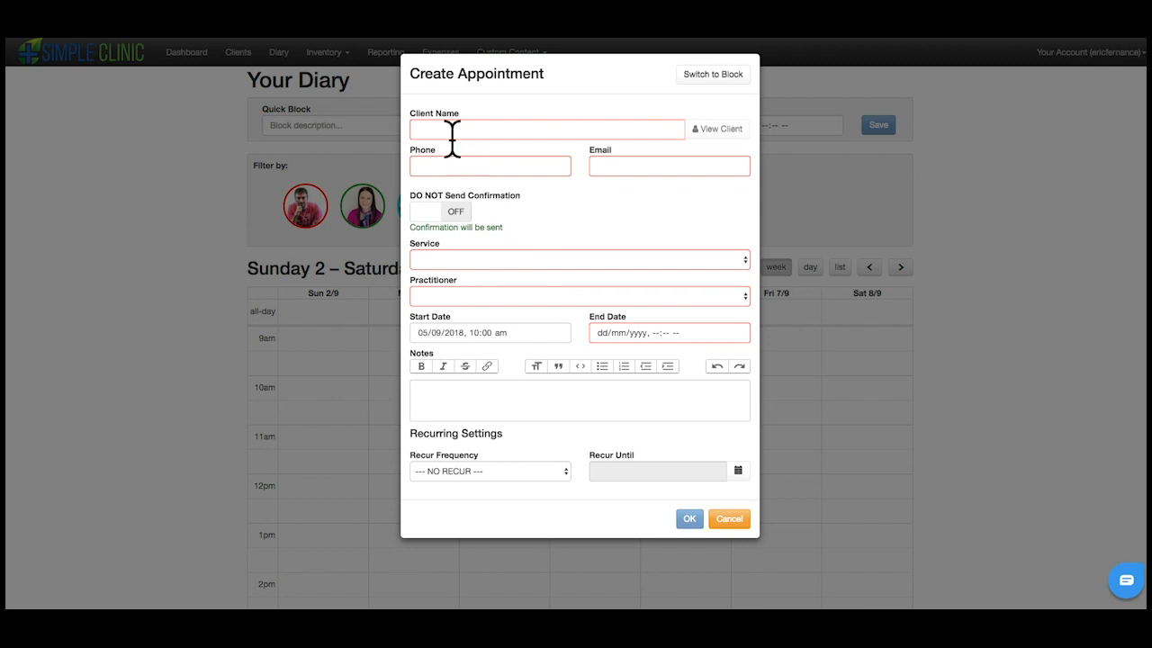
Book a Followup Naturopathic Appointment for the invoiced client and view the booking's details in the diary.
{"action": "left_click", "coordinate": [448, 131]}
{"action": "type", "text": "cas"}
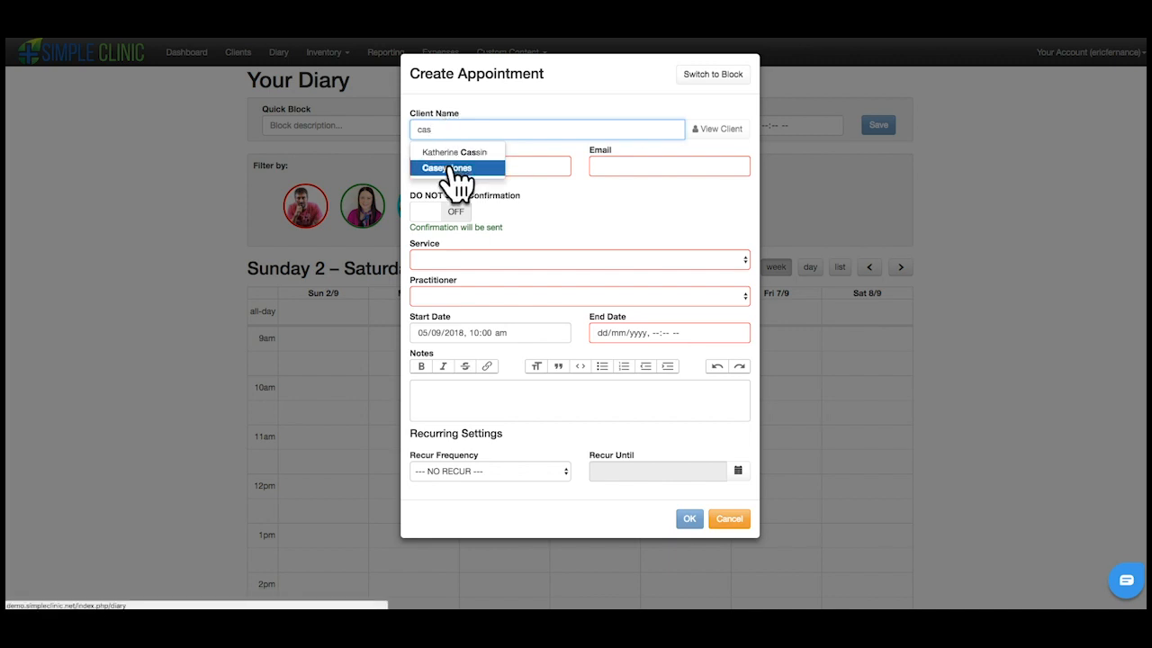
{"action": "left_click", "coordinate": [453, 169]}
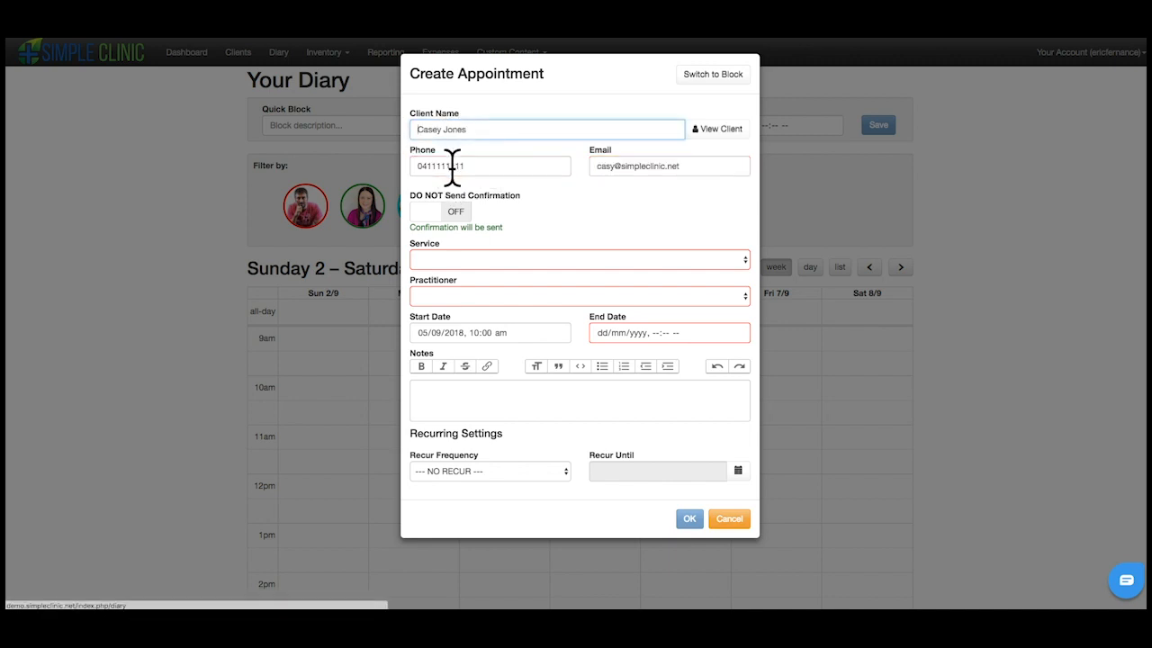
{"action": "left_click", "coordinate": [493, 261]}
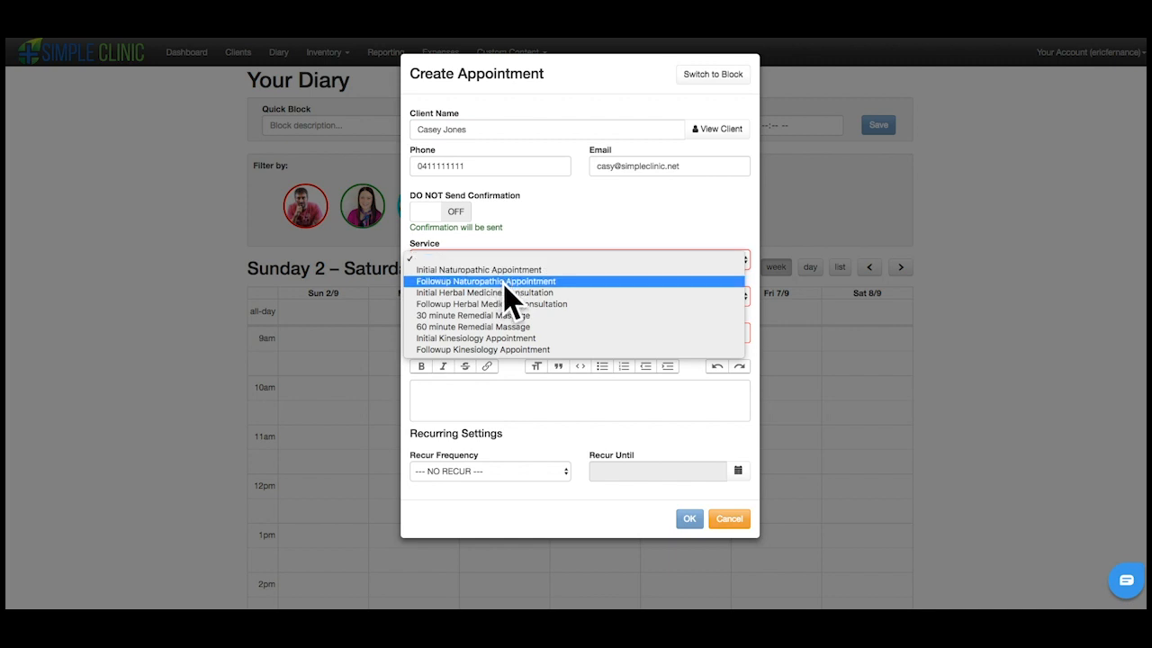
{"action": "left_click", "coordinate": [509, 282]}
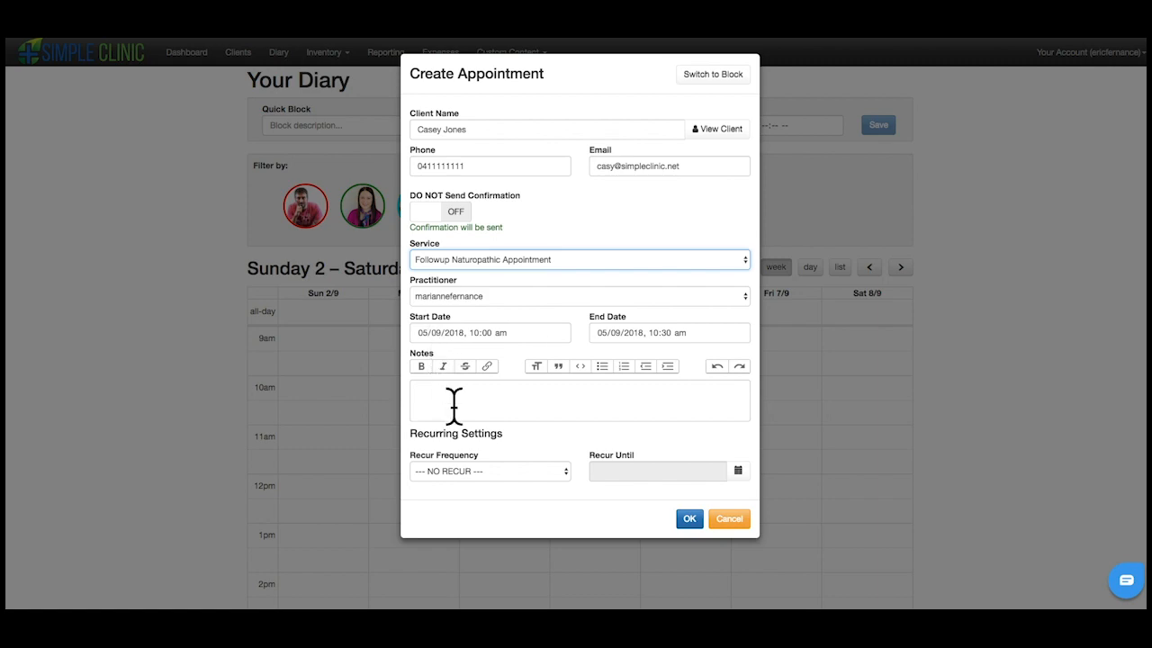
{"action": "left_click", "coordinate": [694, 520]}
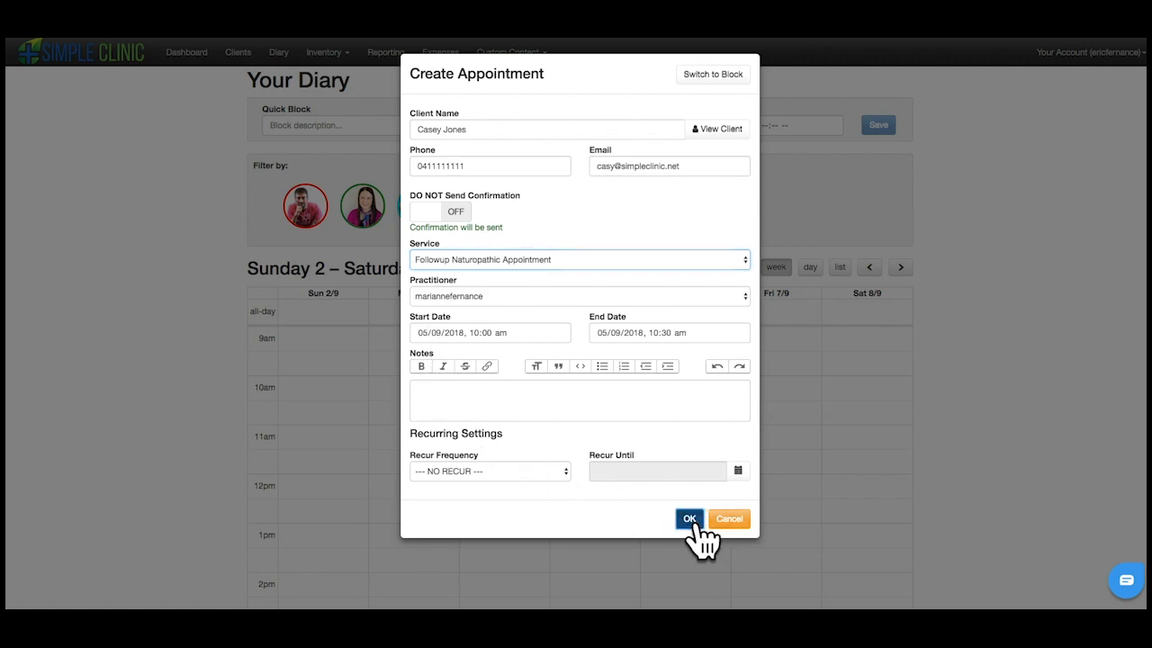
{"action": "mouse_move", "coordinate": [619, 407]}
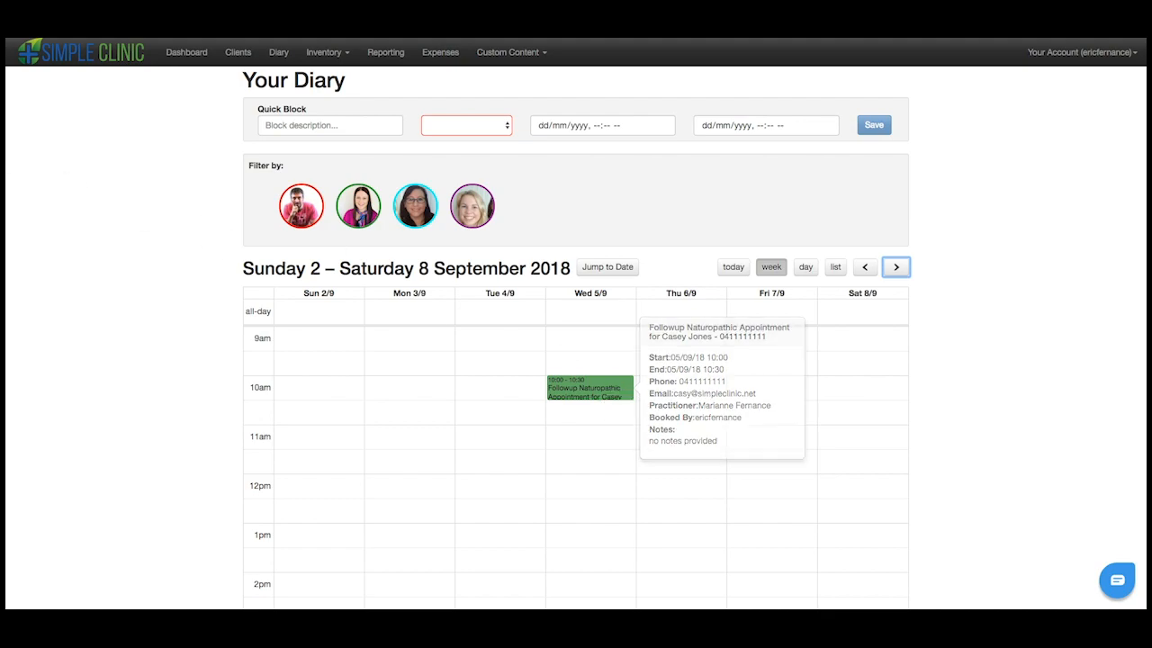
{"action": "scroll", "coordinate": [1028, 332], "scroll_direction": "down", "scroll_amount": 1}
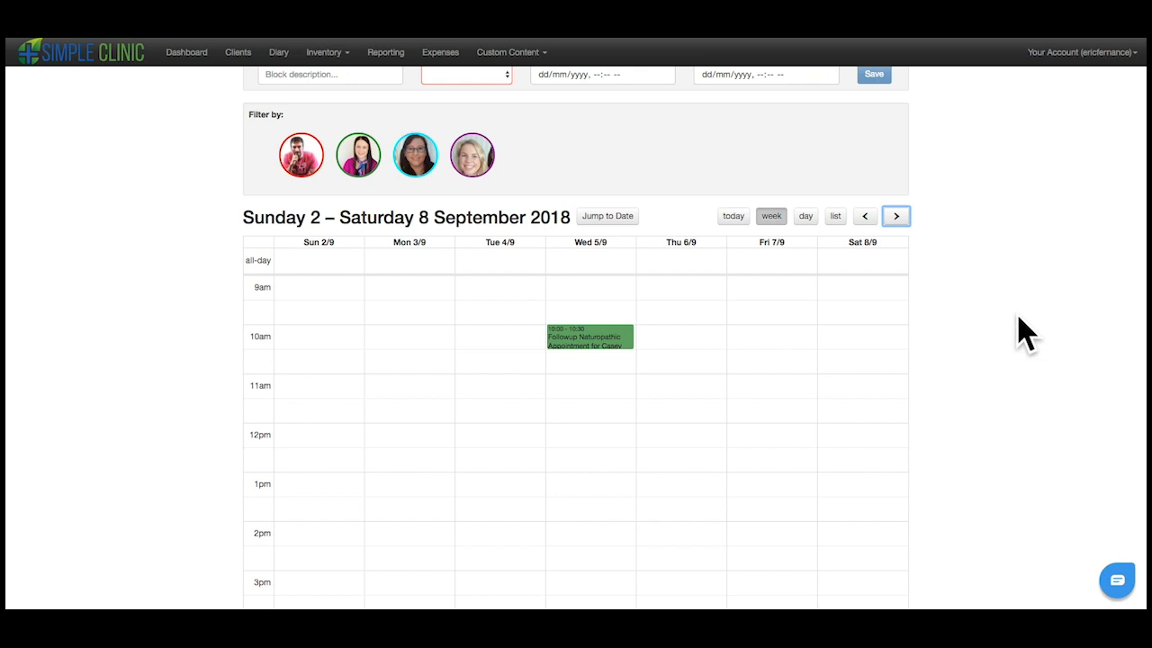
Open the booking email templates in the message settings of the business setup.
{"action": "left_click", "coordinate": [1091, 58]}
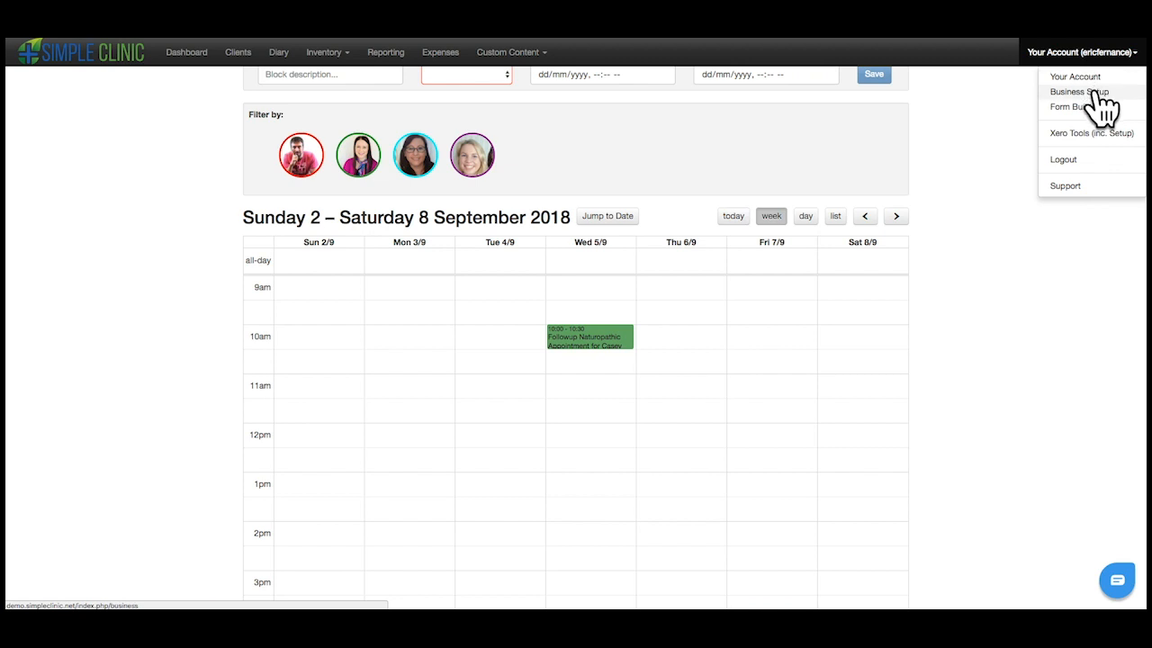
{"action": "left_click", "coordinate": [1096, 91]}
{"action": "scroll", "coordinate": [360, 324], "scroll_direction": "down", "scroll_amount": 4}
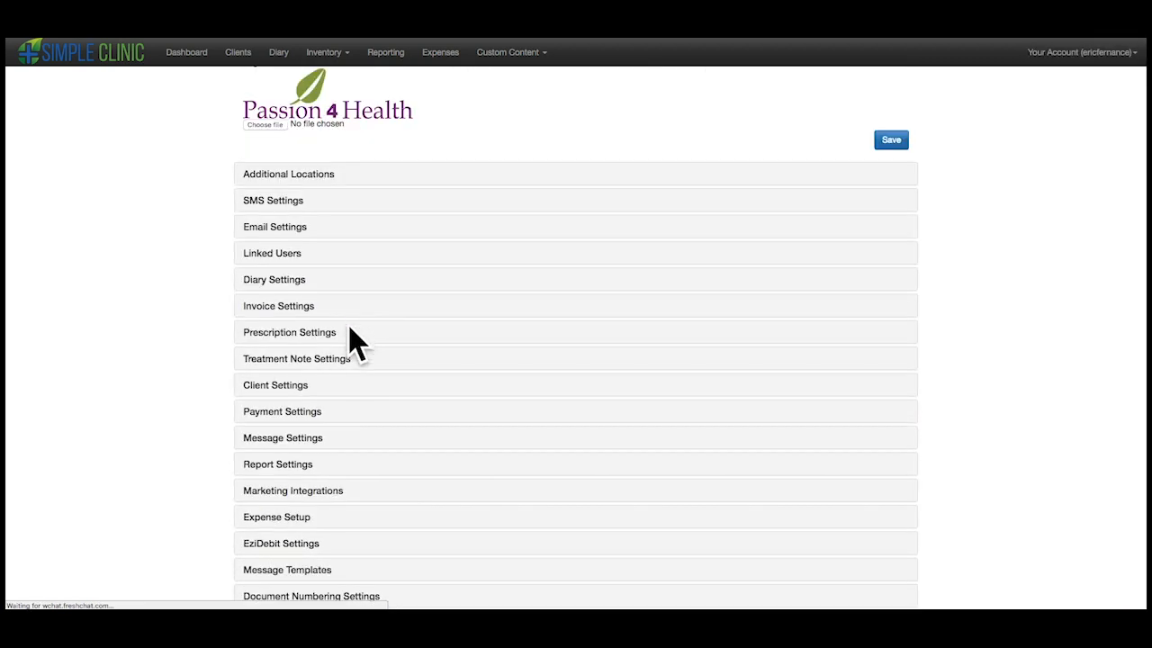
{"action": "left_click", "coordinate": [288, 438]}
{"action": "scroll", "coordinate": [360, 441], "scroll_direction": "down", "scroll_amount": 3}
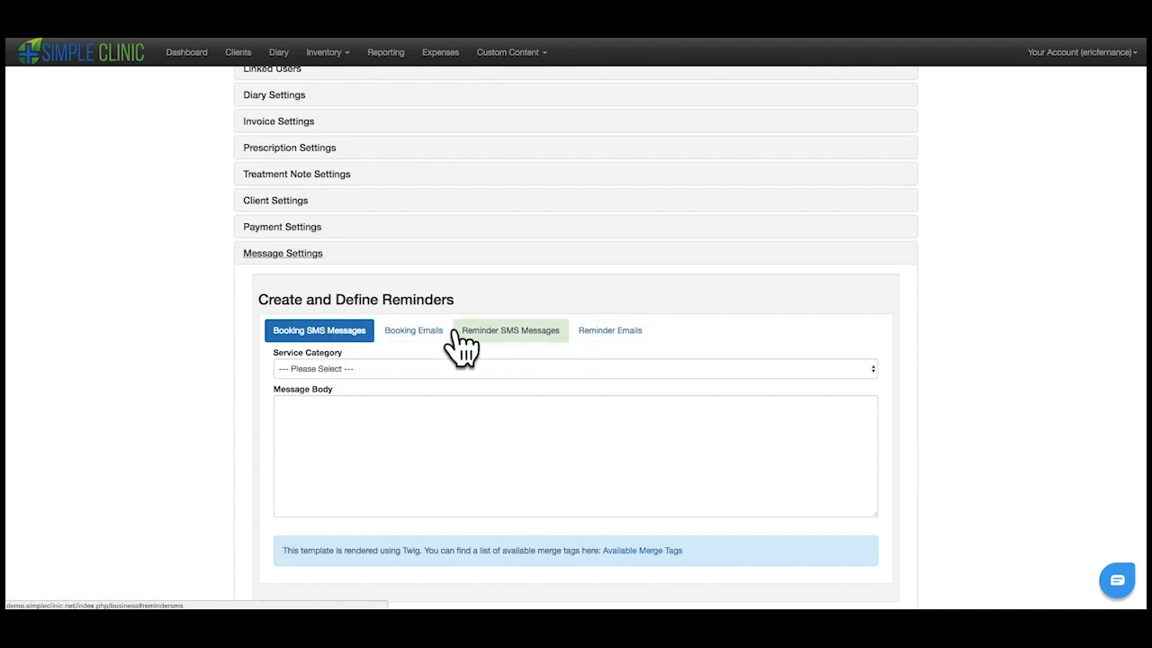
{"action": "left_click", "coordinate": [419, 330]}
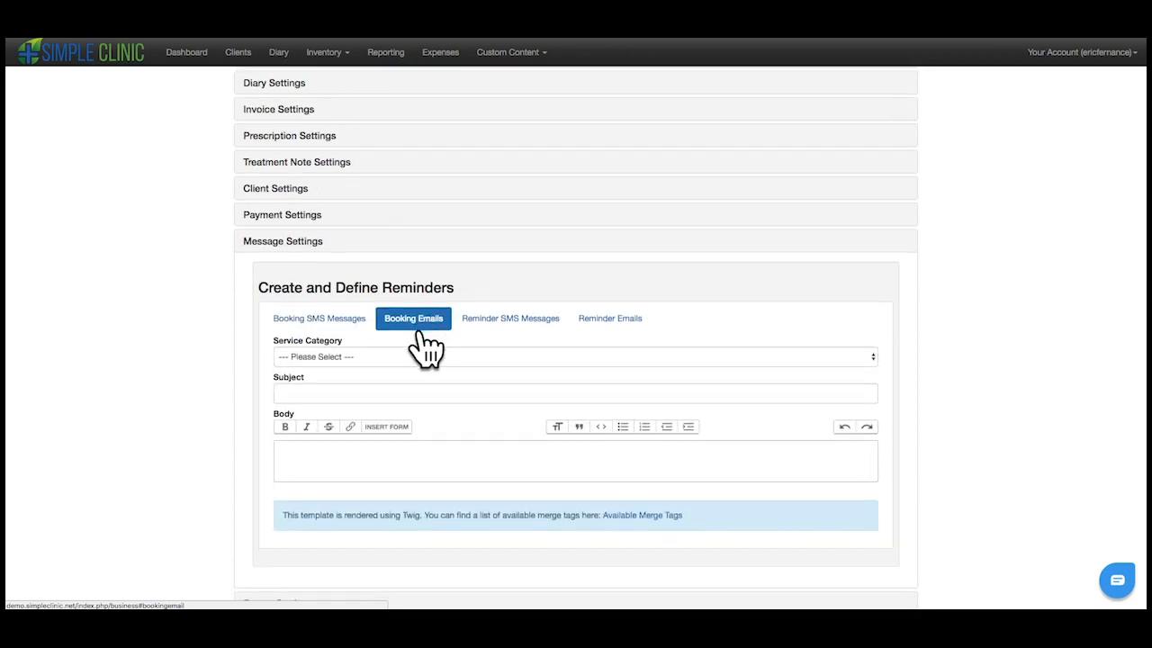
Load the booking email template for Naturopathic Services and examine its subject and body text.
{"action": "left_click", "coordinate": [381, 354]}
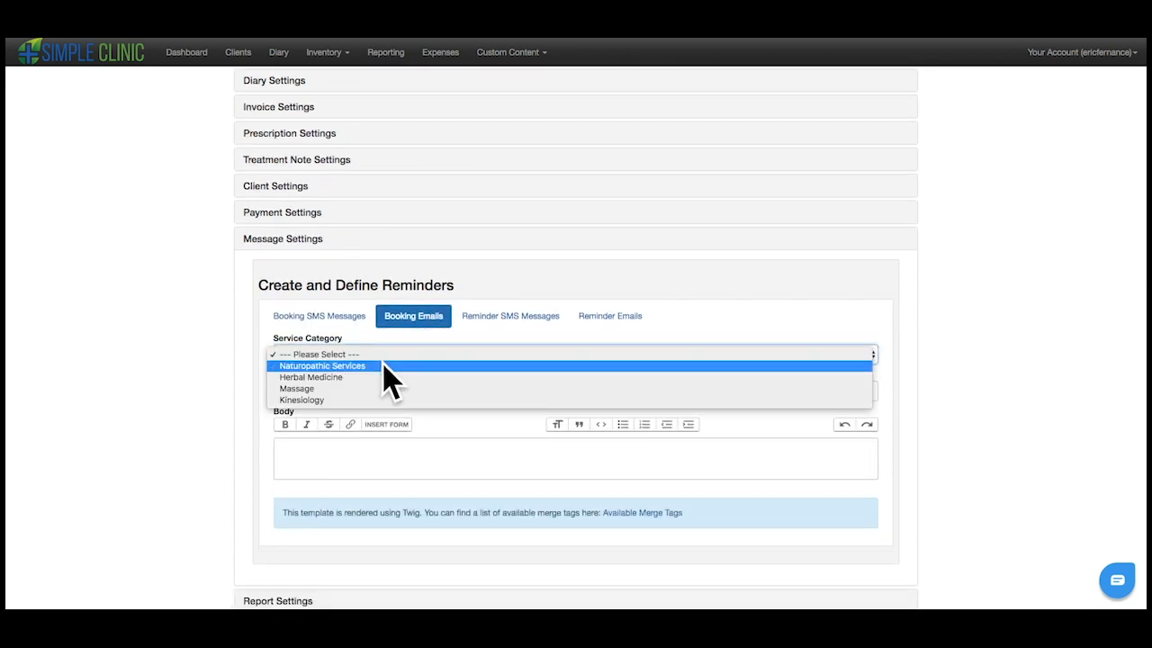
{"action": "left_click", "coordinate": [385, 364]}
{"action": "left_click", "coordinate": [381, 357]}
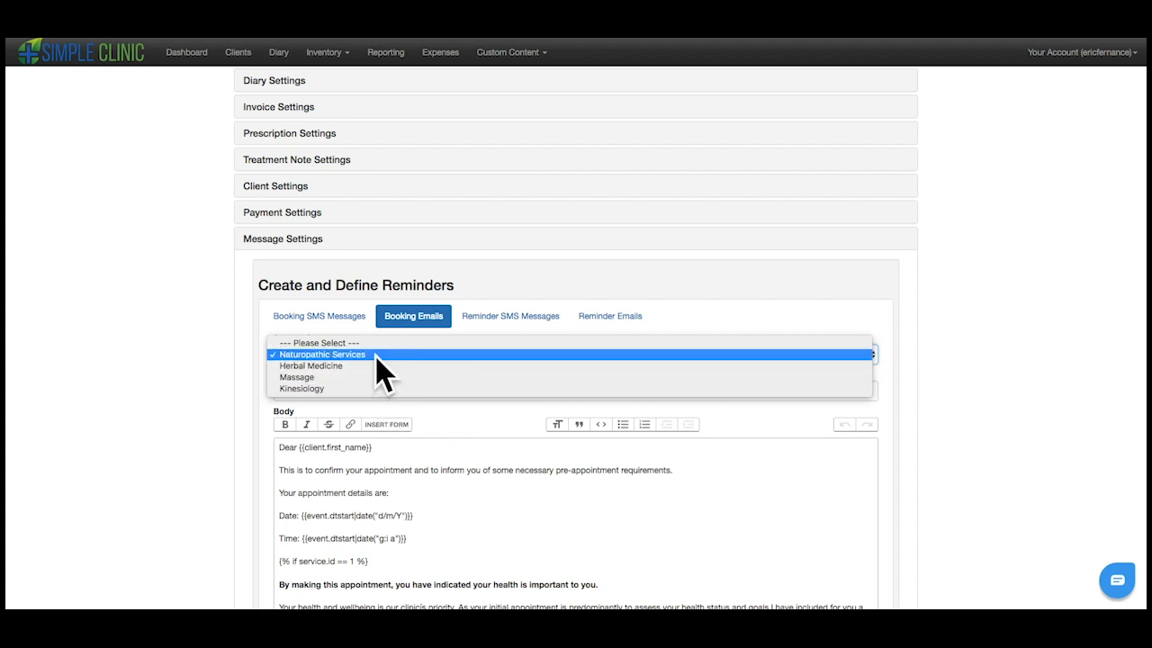
{"action": "left_click", "coordinate": [376, 354]}
{"action": "scroll", "coordinate": [424, 471], "scroll_direction": "down", "scroll_amount": 1}
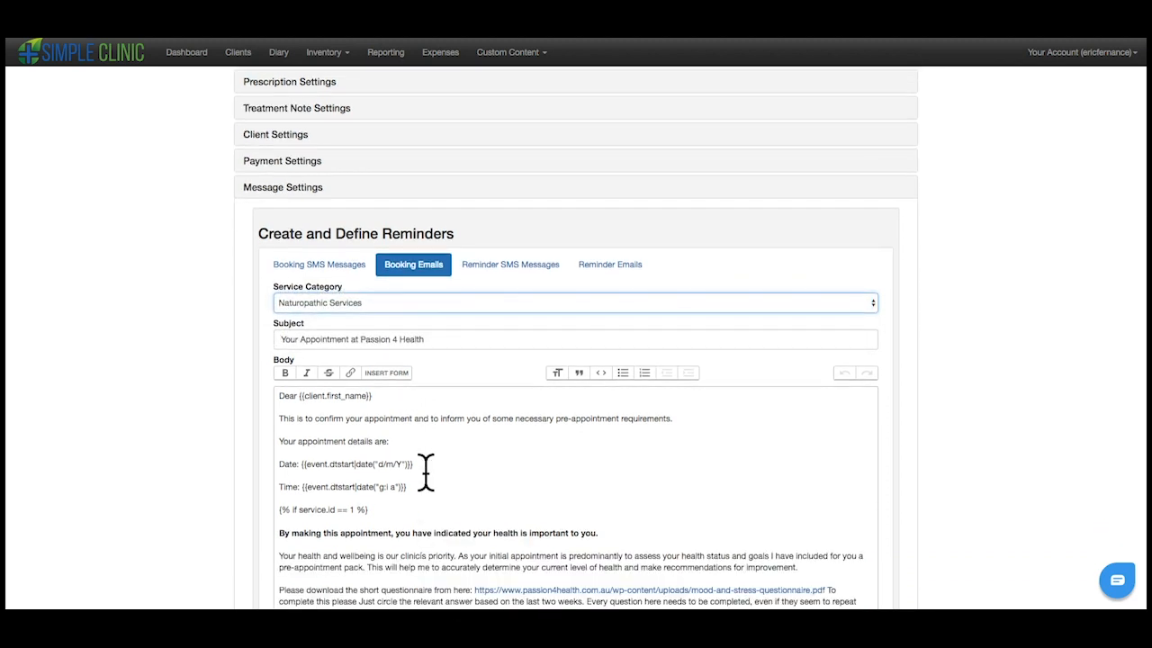
{"action": "scroll", "coordinate": [424, 471], "scroll_direction": "down", "scroll_amount": 2}
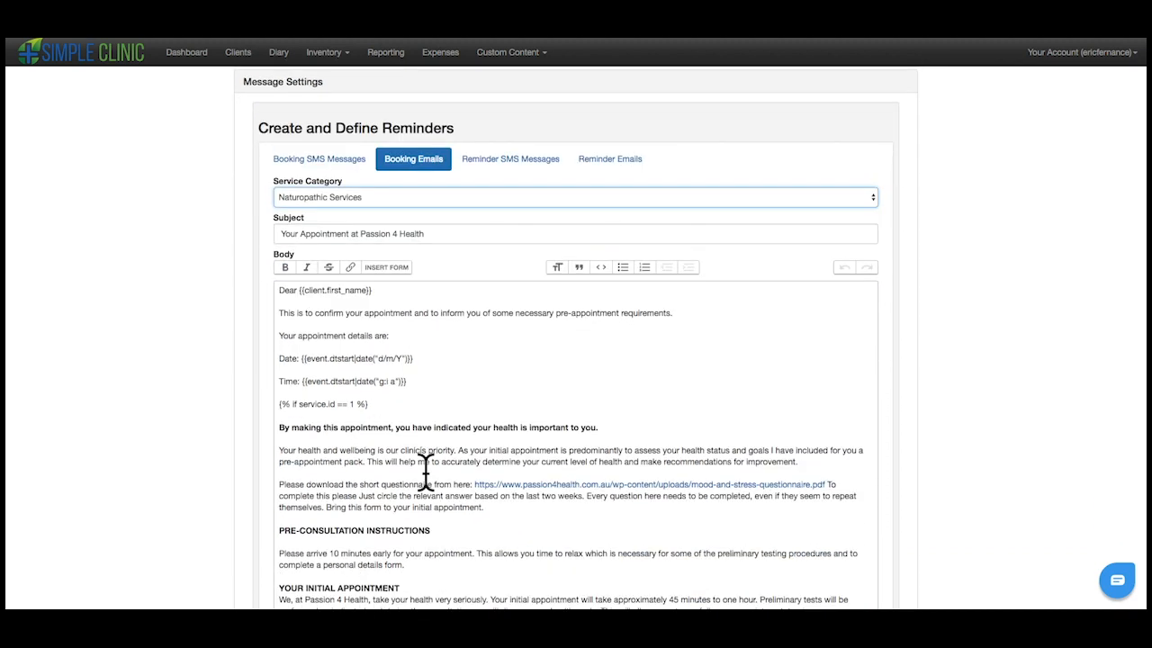
Insert a link to the Passion 4 Health Intake Form on a new line above PRE-CONSULTATION INSTRUCTIONS in the email body.
{"action": "left_click", "coordinate": [556, 513]}
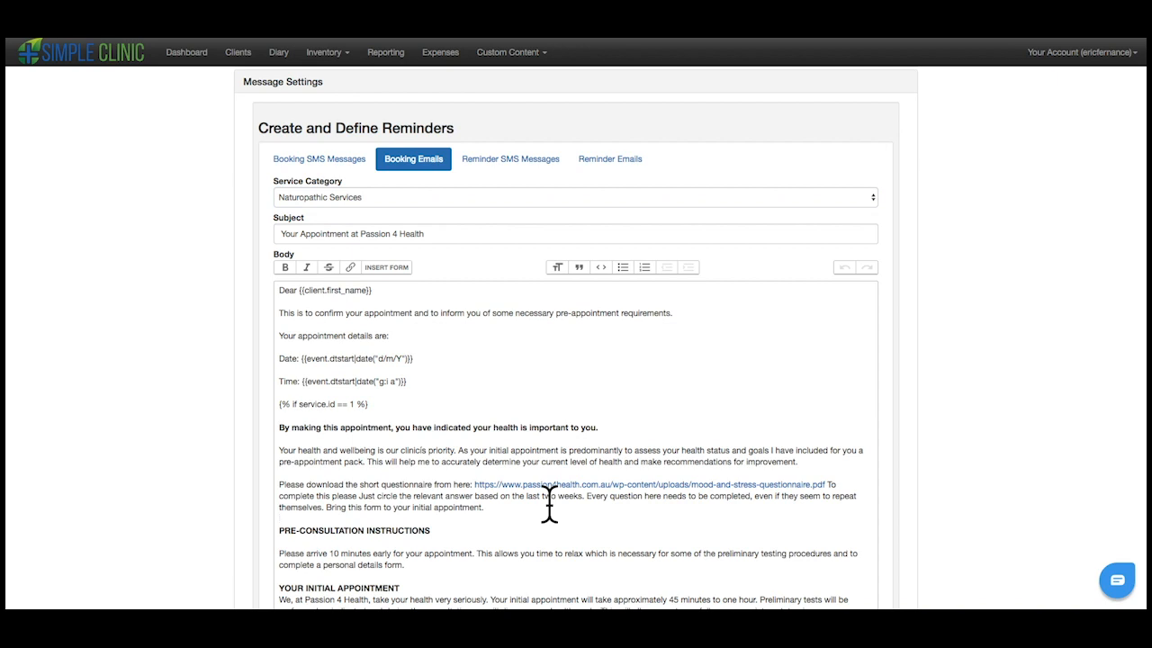
{"action": "key", "text": "Return"}
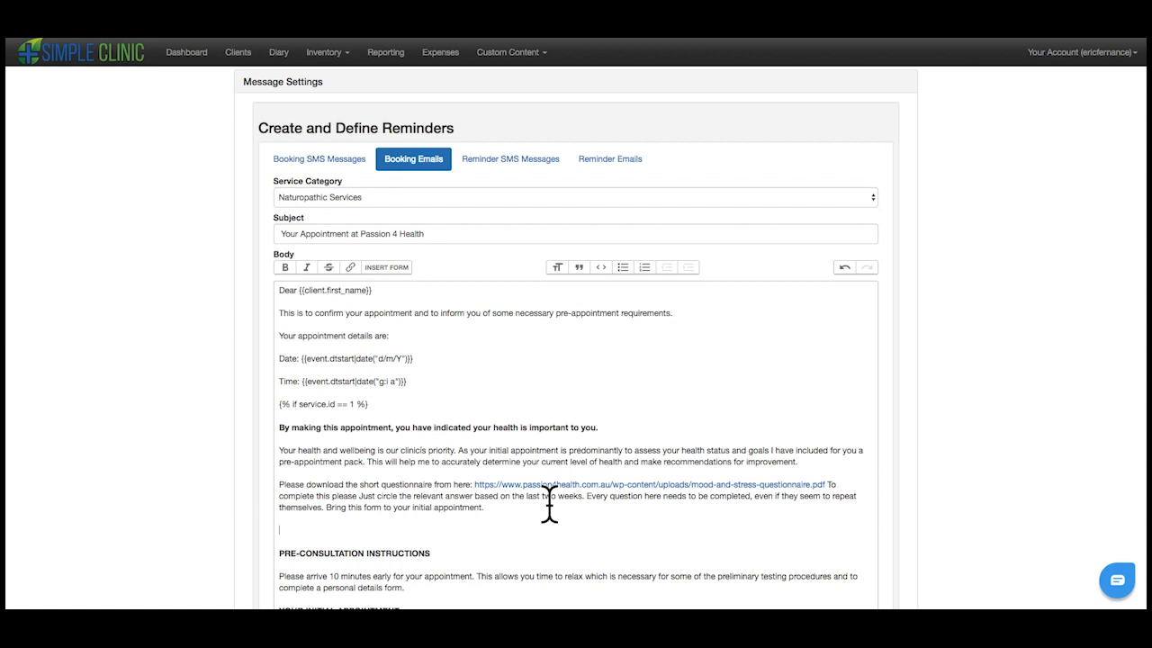
{"action": "left_click", "coordinate": [389, 268]}
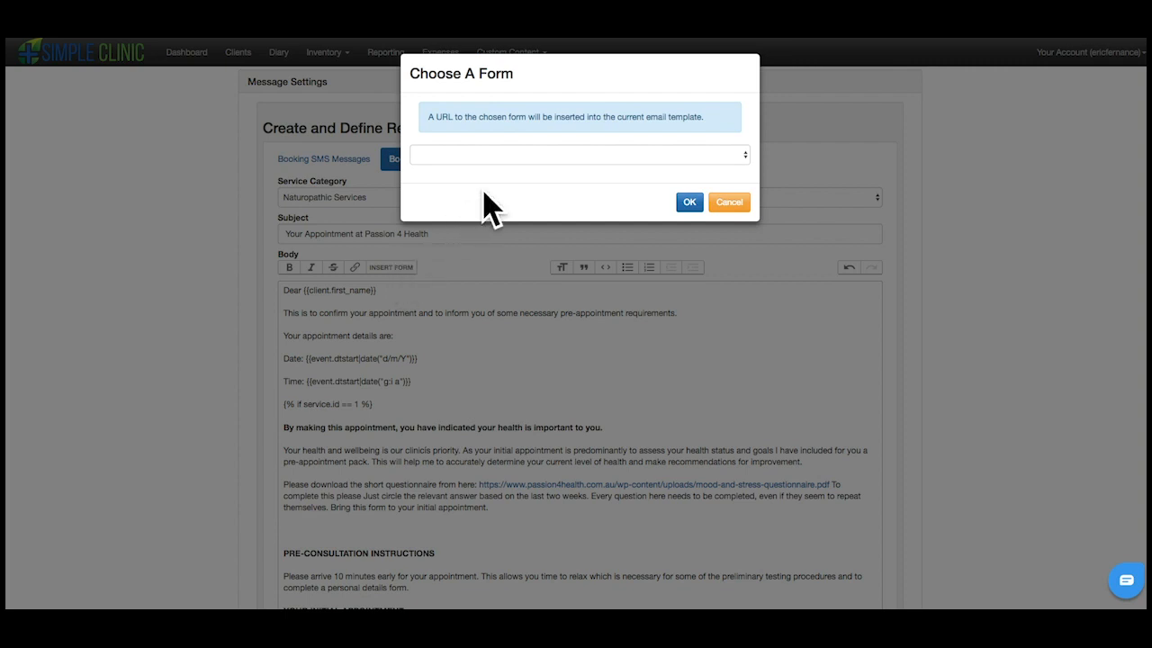
{"action": "left_click", "coordinate": [585, 161]}
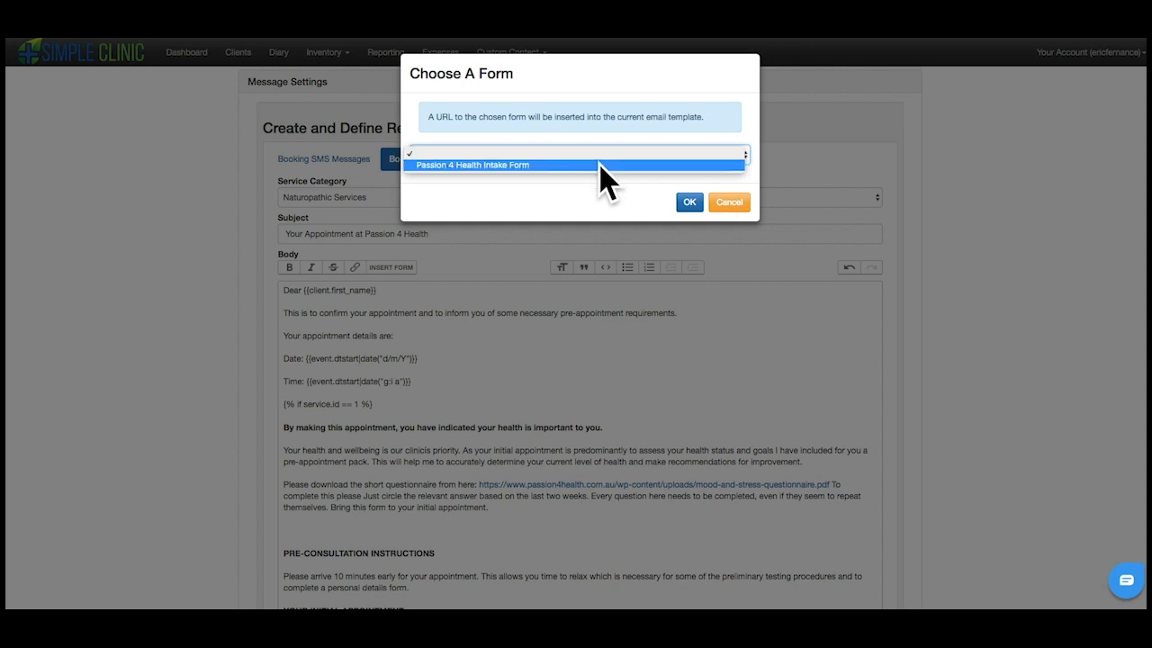
{"action": "left_click", "coordinate": [600, 165]}
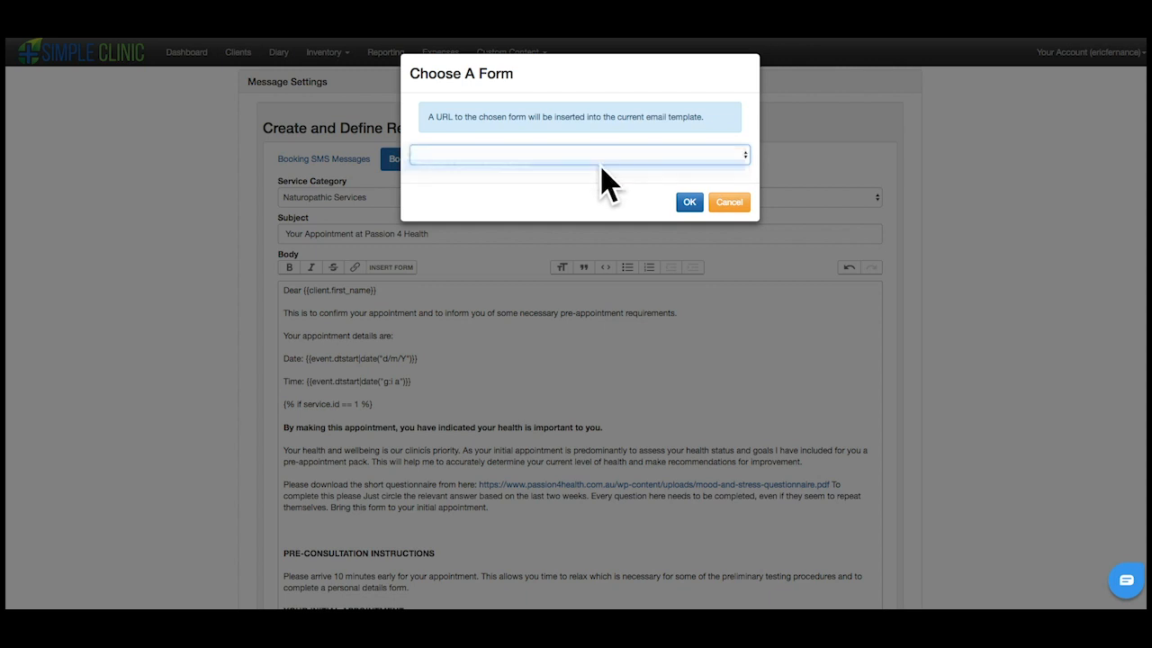
{"action": "left_click", "coordinate": [689, 203]}
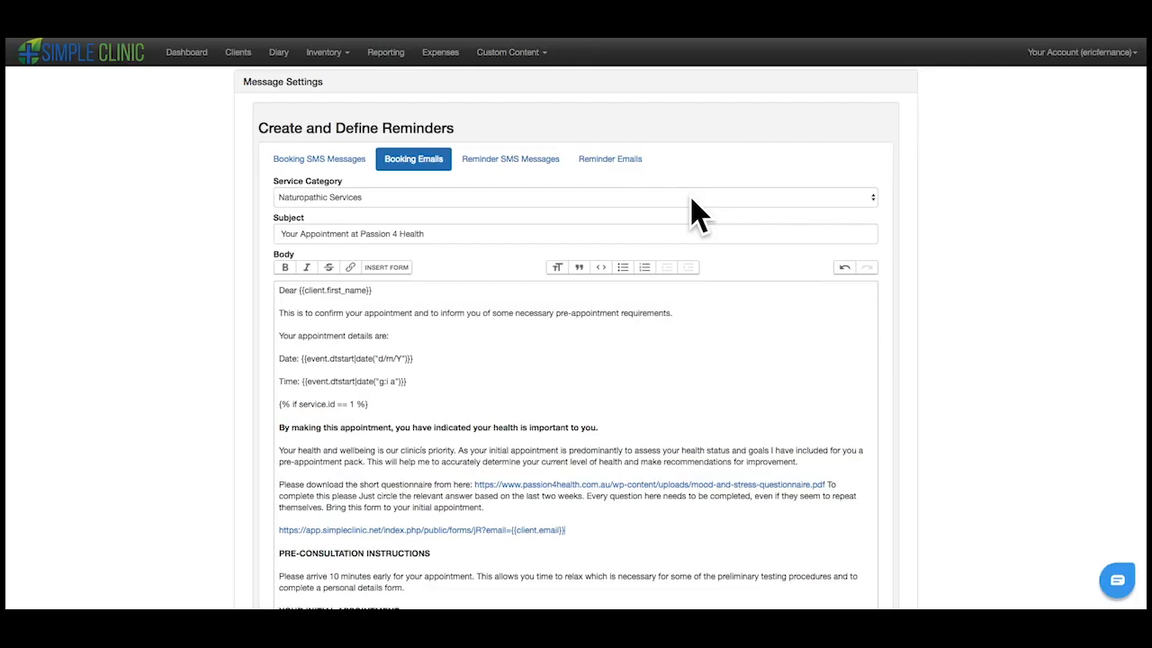
{"action": "right_click", "coordinate": [566, 531]}
{"action": "key", "text": "Escape"}
Open the Form Builder and load the existing Passion 4 Health Intake Form.
{"action": "left_click", "coordinate": [1098, 54]}
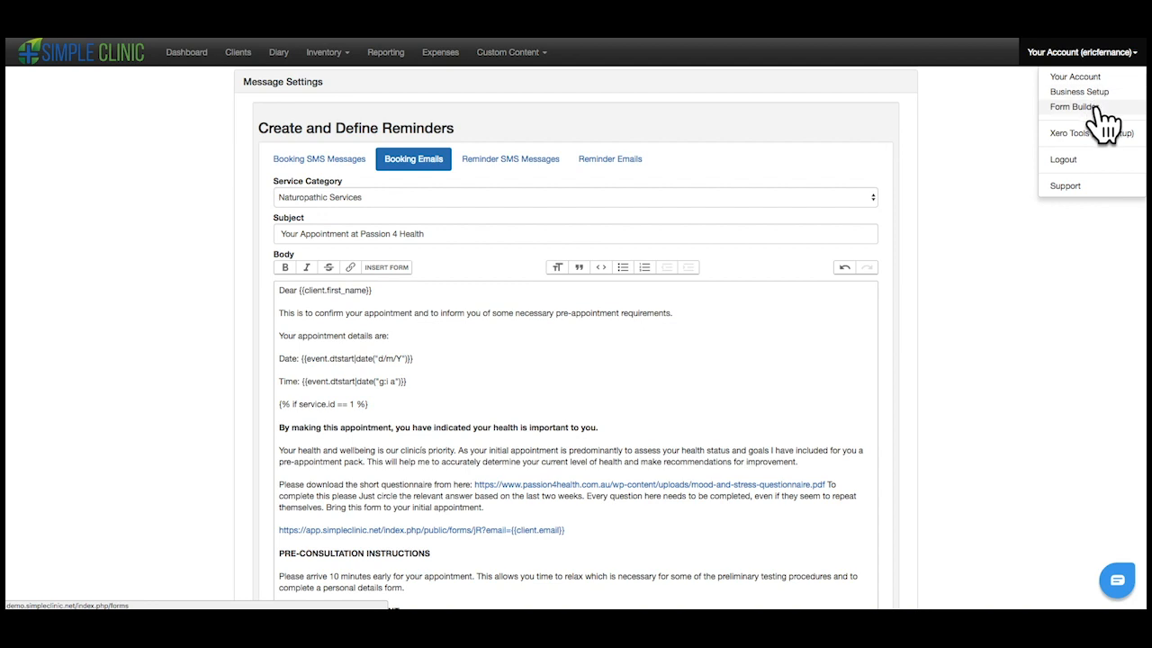
{"action": "left_click", "coordinate": [1097, 109]}
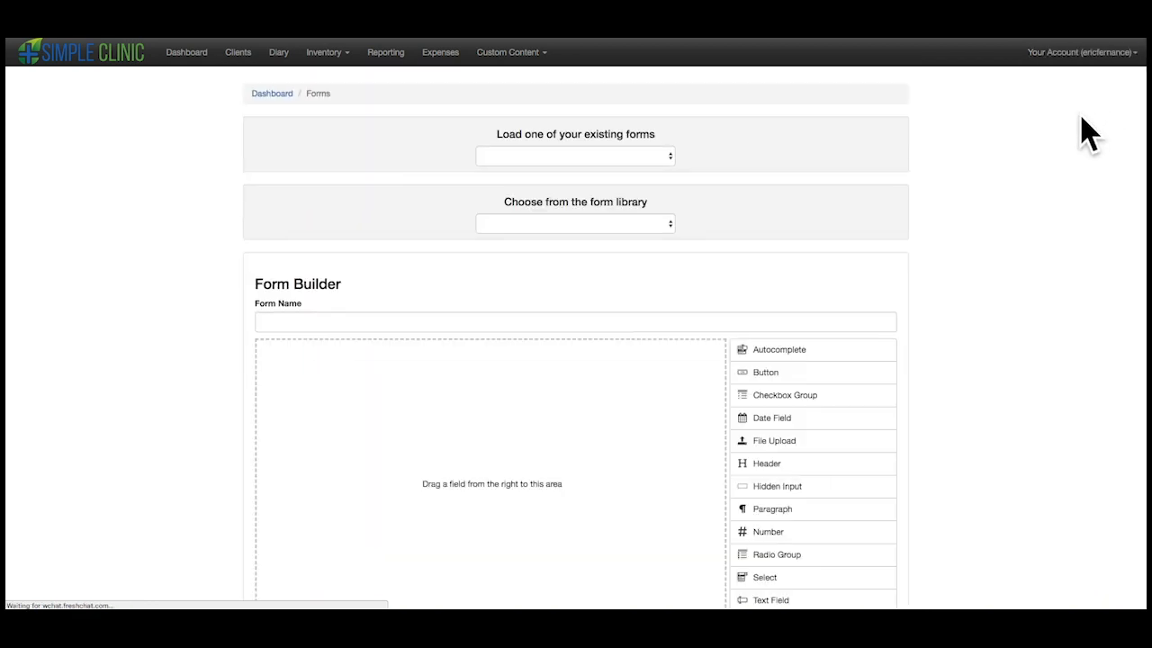
{"action": "scroll", "coordinate": [962, 171], "scroll_direction": "down", "scroll_amount": 1}
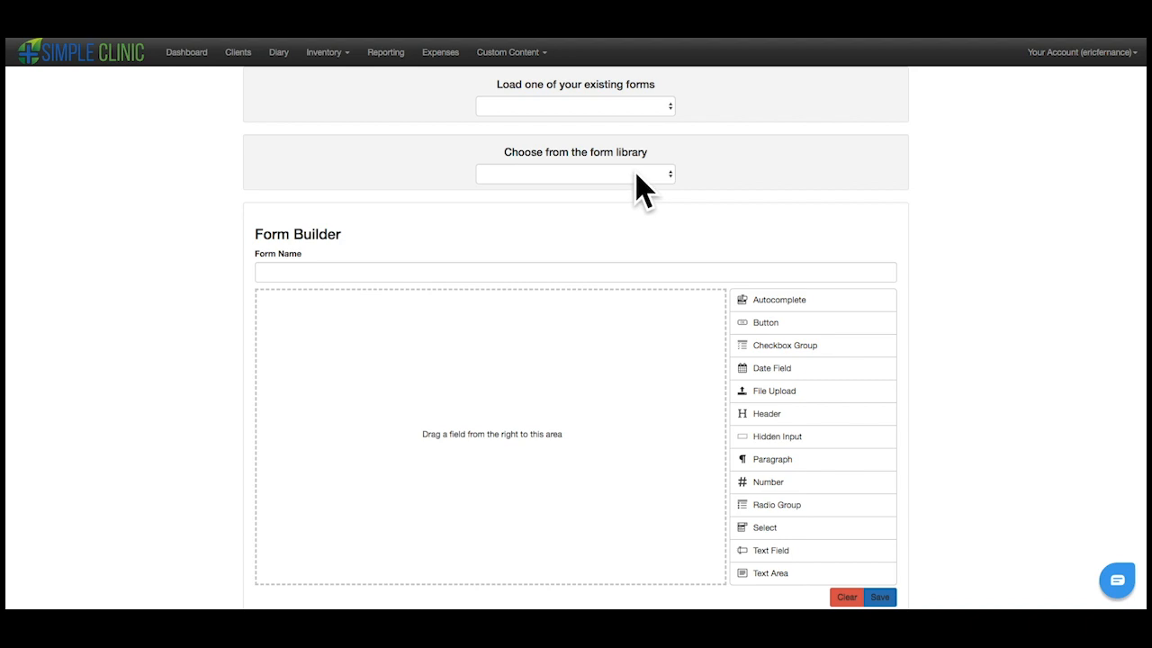
{"action": "left_click", "coordinate": [618, 106]}
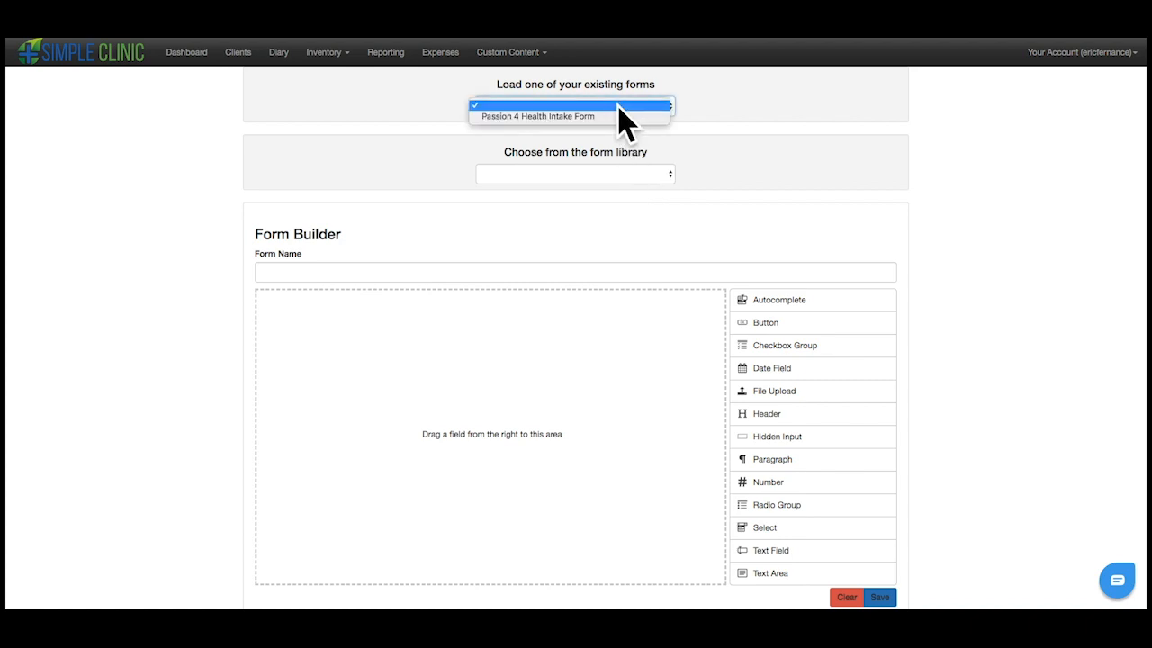
{"action": "left_click", "coordinate": [621, 116]}
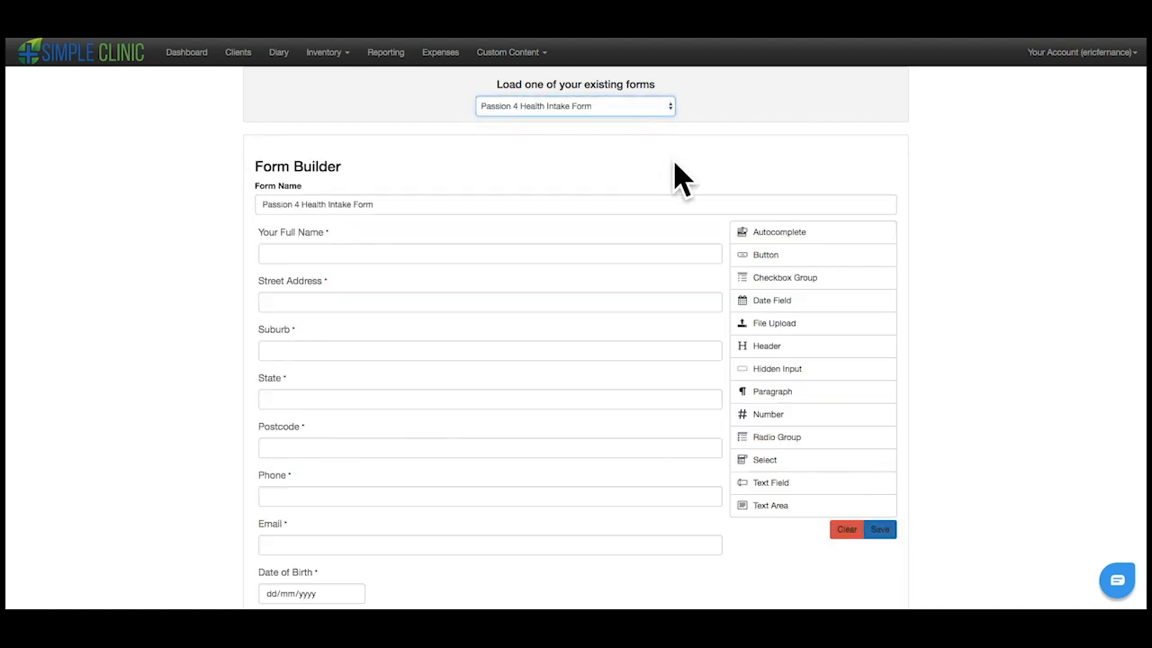
Add a text field between the Phone and Email fields of the intake form.
{"action": "scroll", "coordinate": [754, 210], "scroll_direction": "down", "scroll_amount": 2}
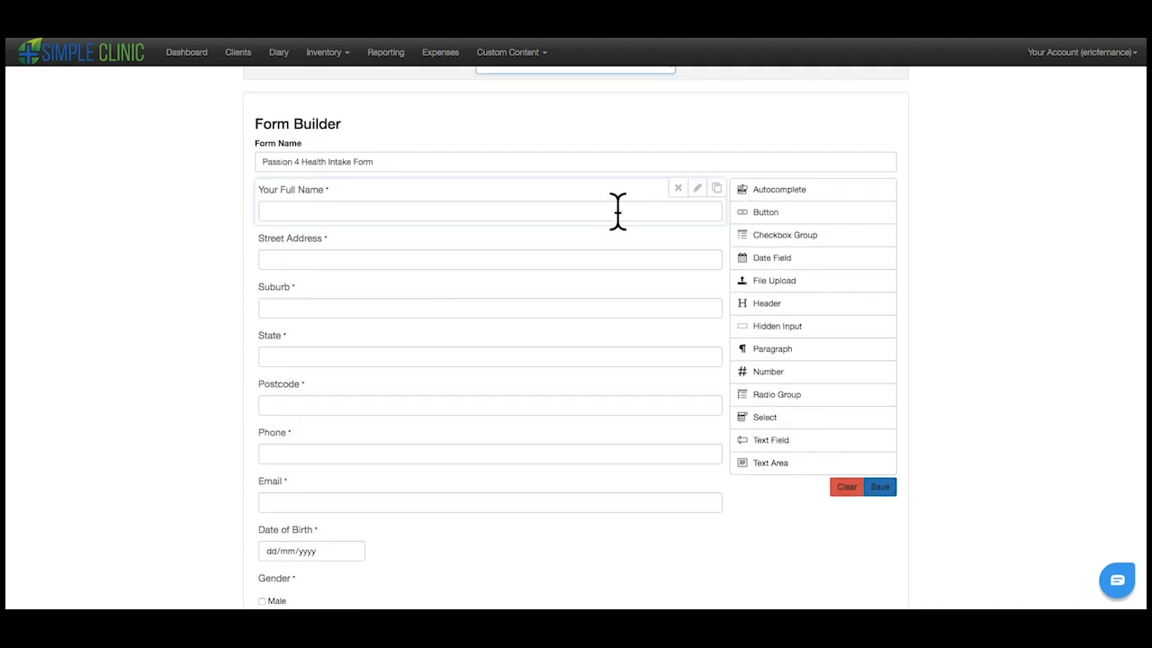
{"action": "scroll", "coordinate": [787, 254], "scroll_direction": "down", "scroll_amount": 1}
{"action": "scroll", "coordinate": [787, 254], "scroll_direction": "down", "scroll_amount": 2}
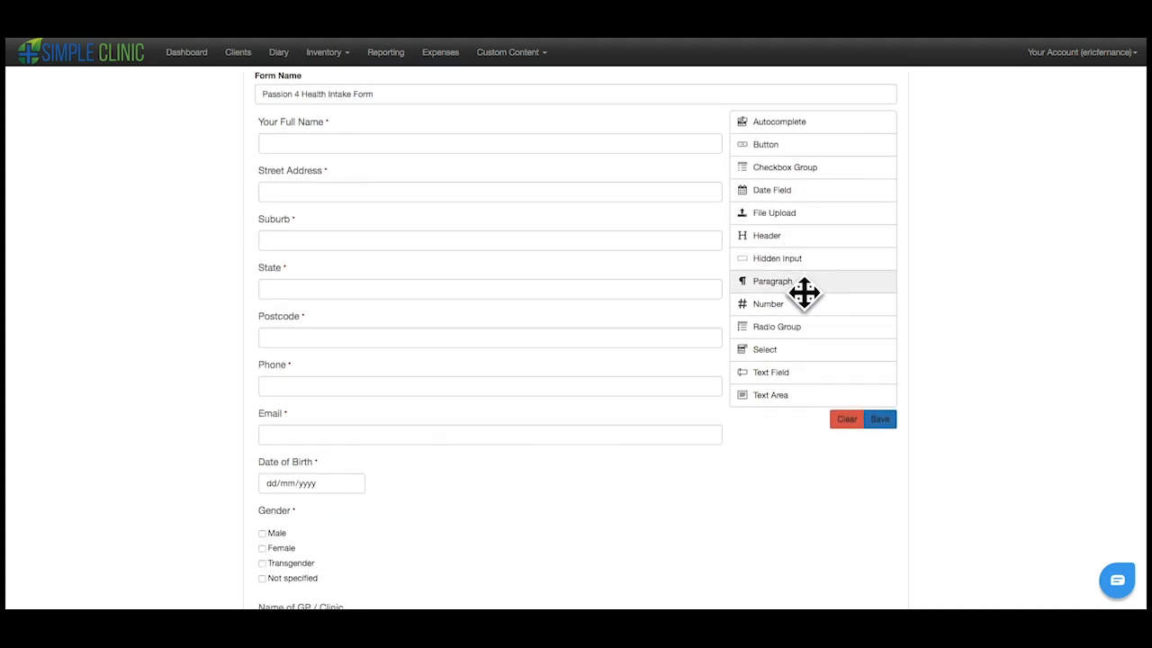
{"action": "scroll", "coordinate": [806, 312], "scroll_direction": "down", "scroll_amount": 1}
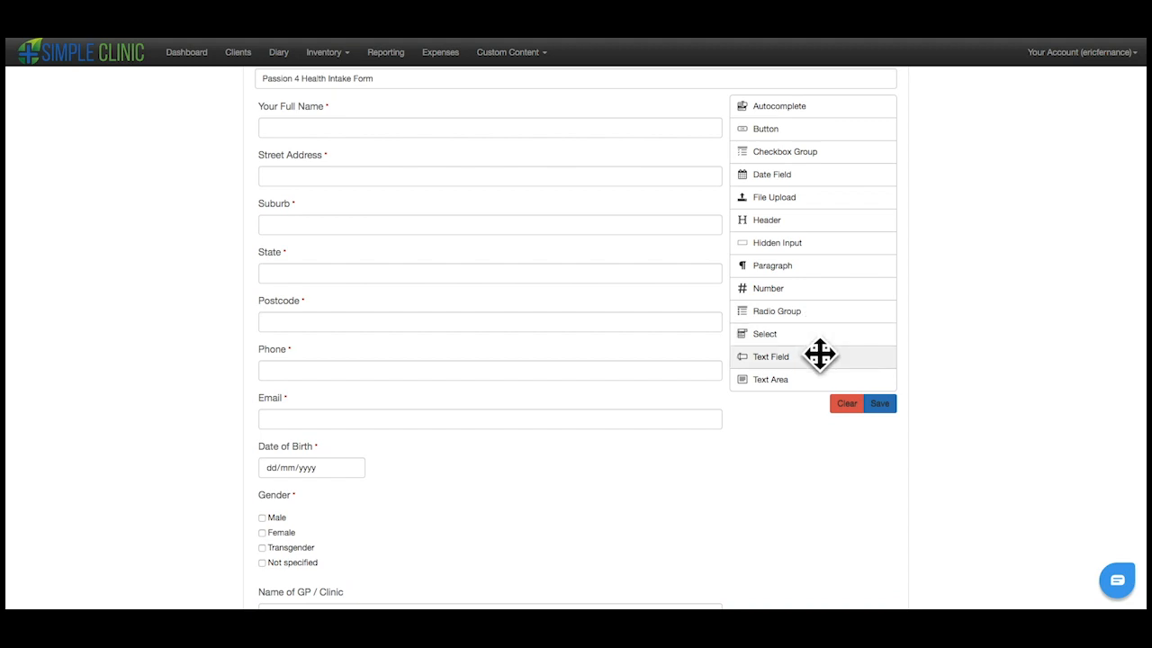
{"action": "left_click_drag", "start_coordinate": [819, 355], "coordinate": [396, 401]}
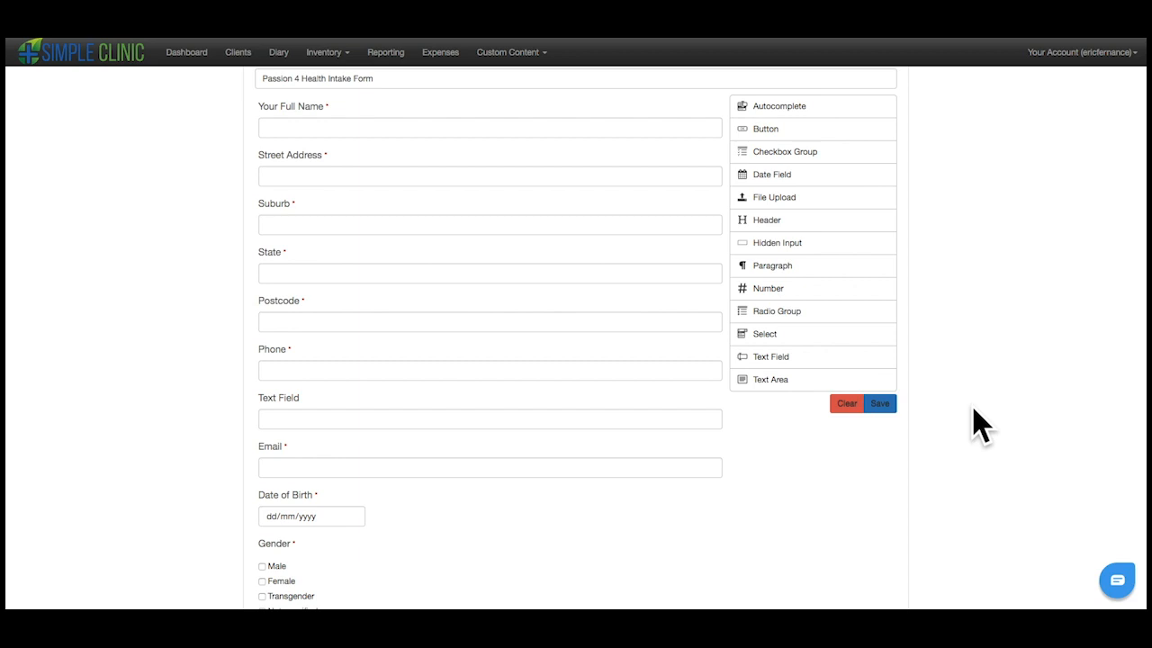
{"action": "scroll", "coordinate": [978, 423], "scroll_direction": "down", "scroll_amount": 3}
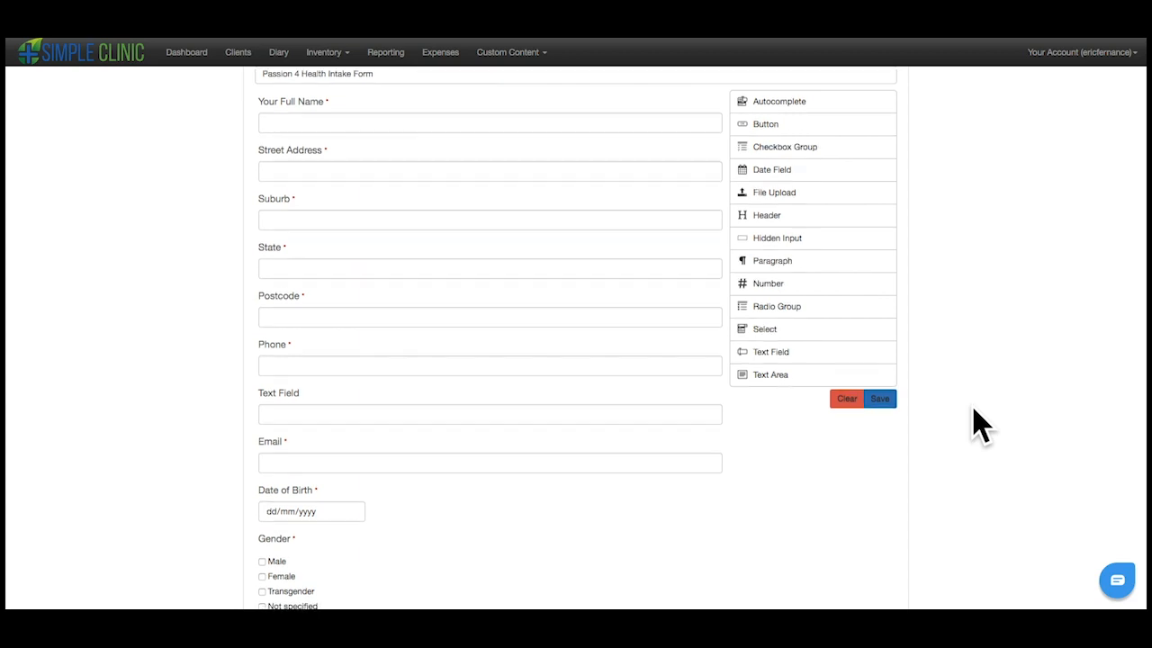